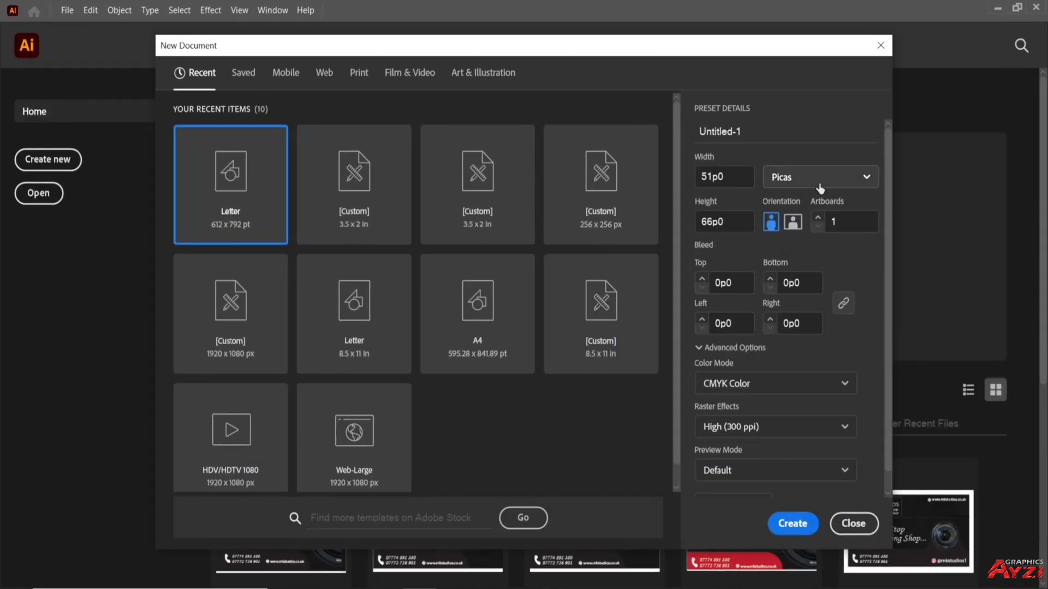
Step: Create a new document measuring 256 by 256 pixels
{"action": "left_click", "coordinate": [819, 188]}
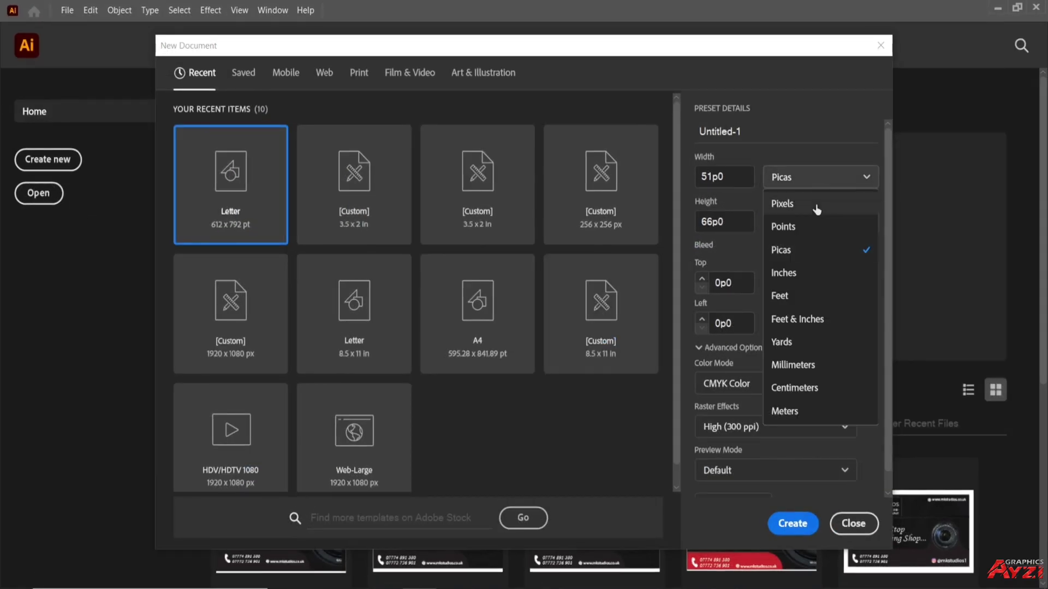
{"action": "left_click", "coordinate": [781, 200]}
{"action": "left_click", "coordinate": [684, 185]}
{"action": "type", "text": "256"}
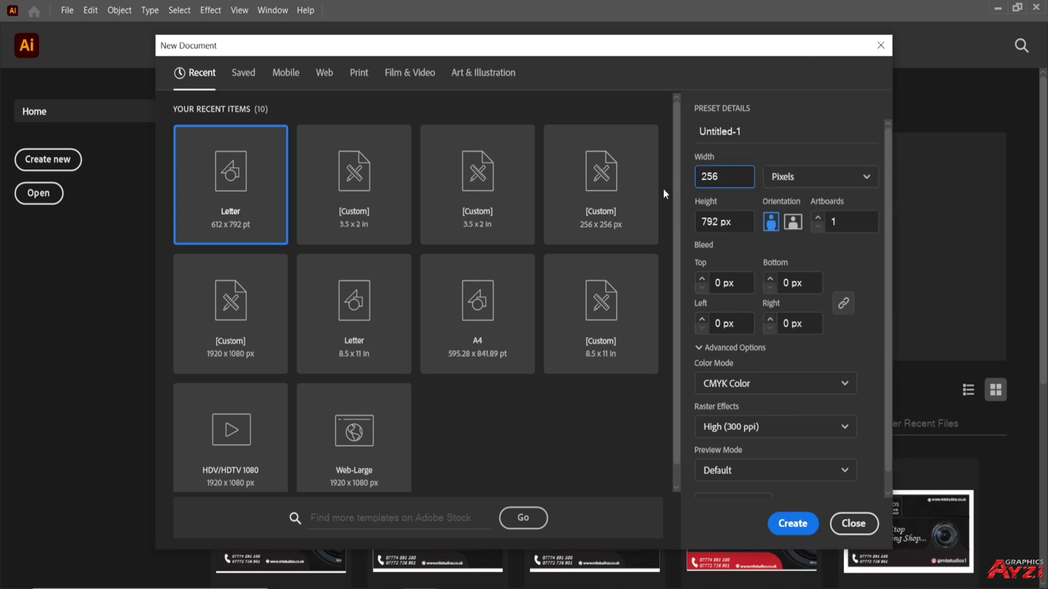
{"action": "double_click", "coordinate": [738, 221]}
{"action": "left_click", "coordinate": [738, 221]}
{"action": "type", "text": "256"}
{"action": "left_click", "coordinate": [790, 525]}
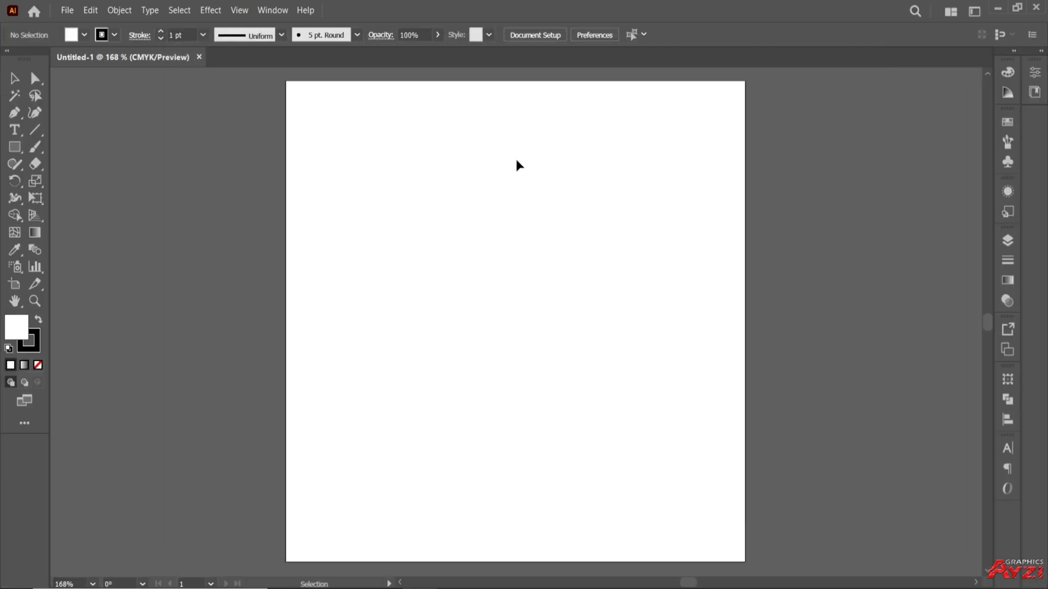
Step: Add the text "MK" near the artboard's centre and set its font to Copperplate Gothic Bold
{"action": "left_click", "coordinate": [14, 130]}
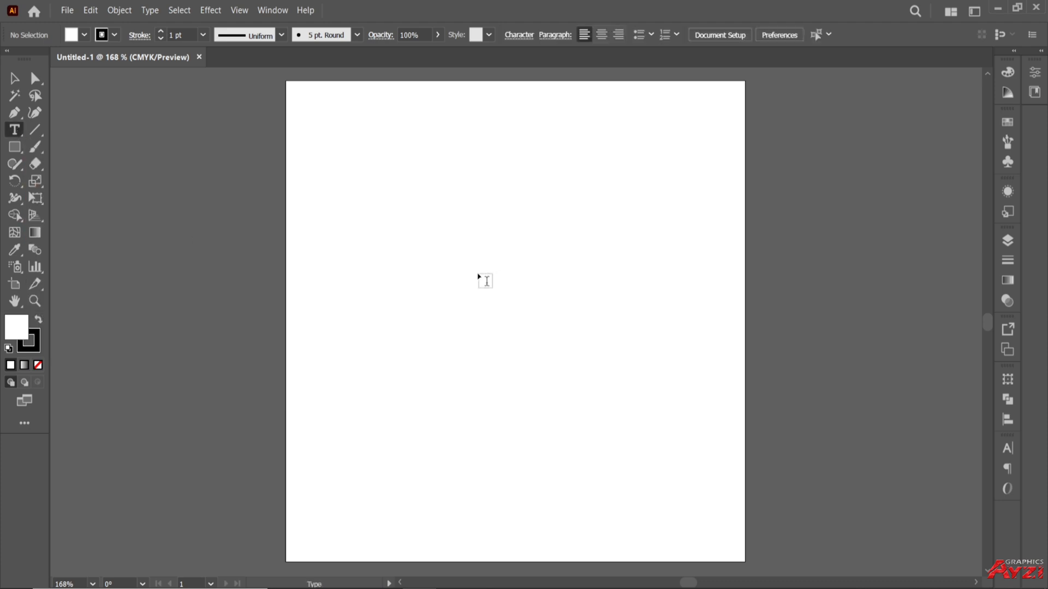
{"action": "left_click", "coordinate": [458, 280]}
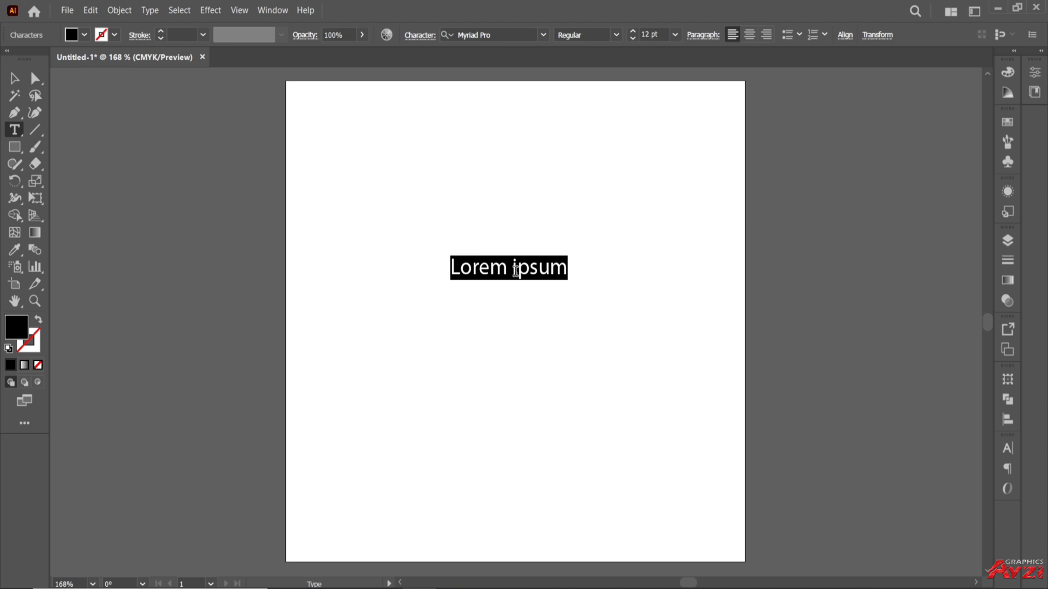
{"action": "type", "text": "MK"}
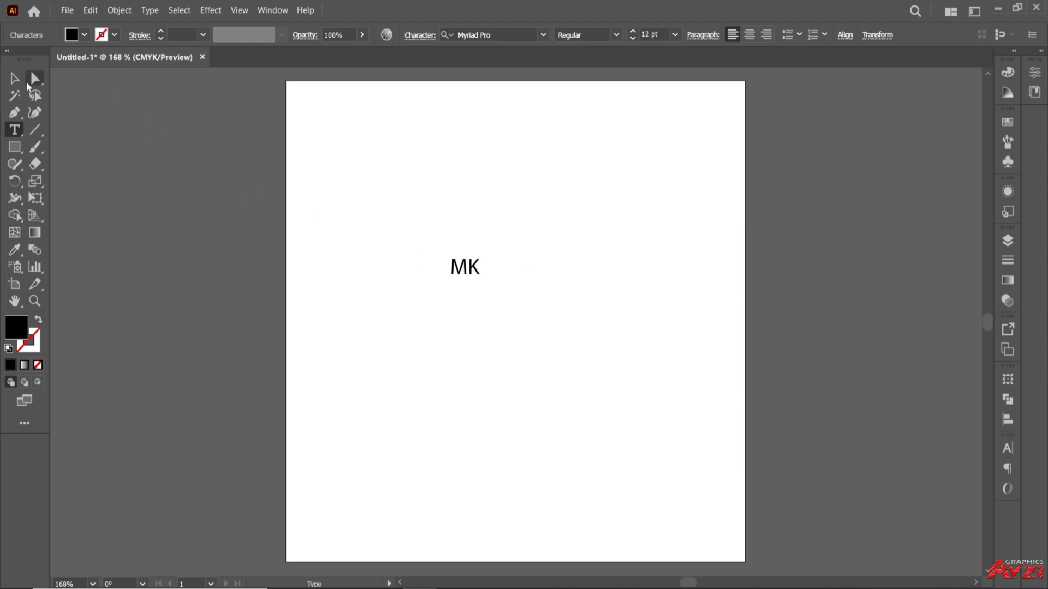
{"action": "left_click", "coordinate": [16, 80]}
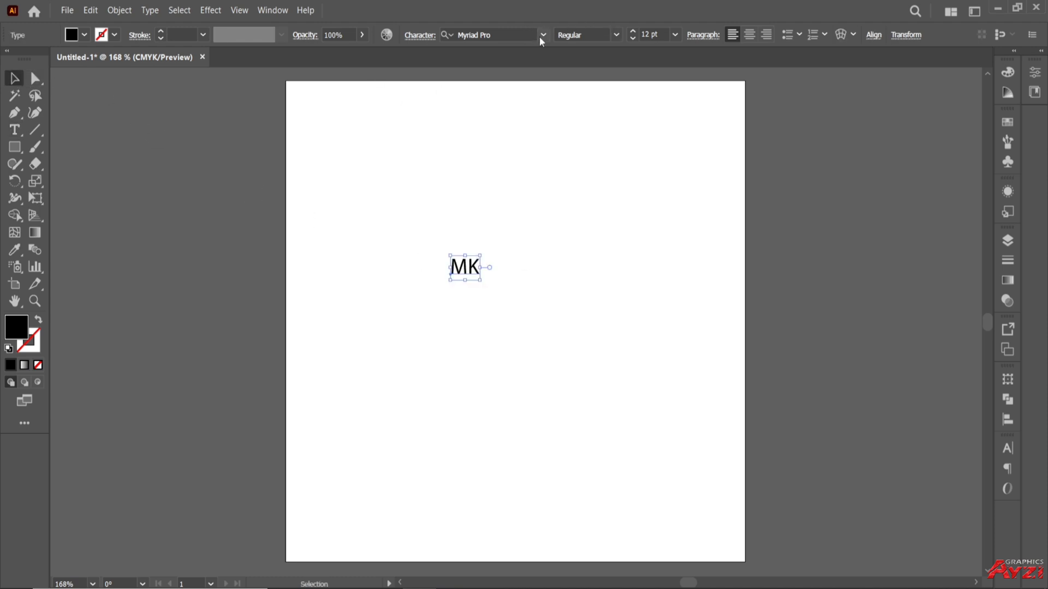
{"action": "left_click", "coordinate": [542, 36]}
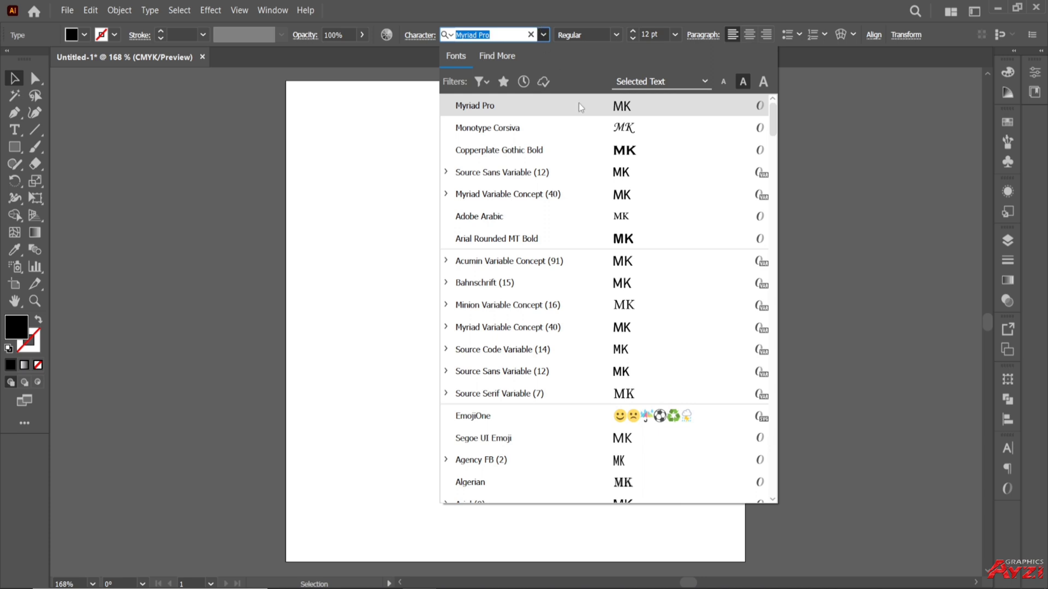
{"action": "left_click", "coordinate": [595, 145]}
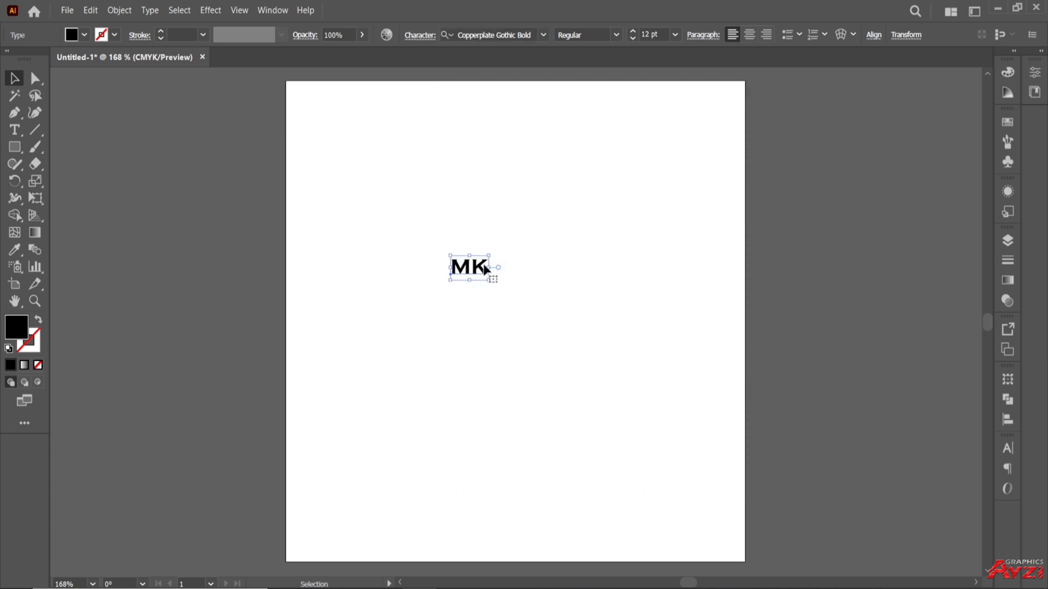
Step: Set the MK text's size to 72 pt and move it to the middle of the artboard
{"action": "left_click", "coordinate": [675, 35]}
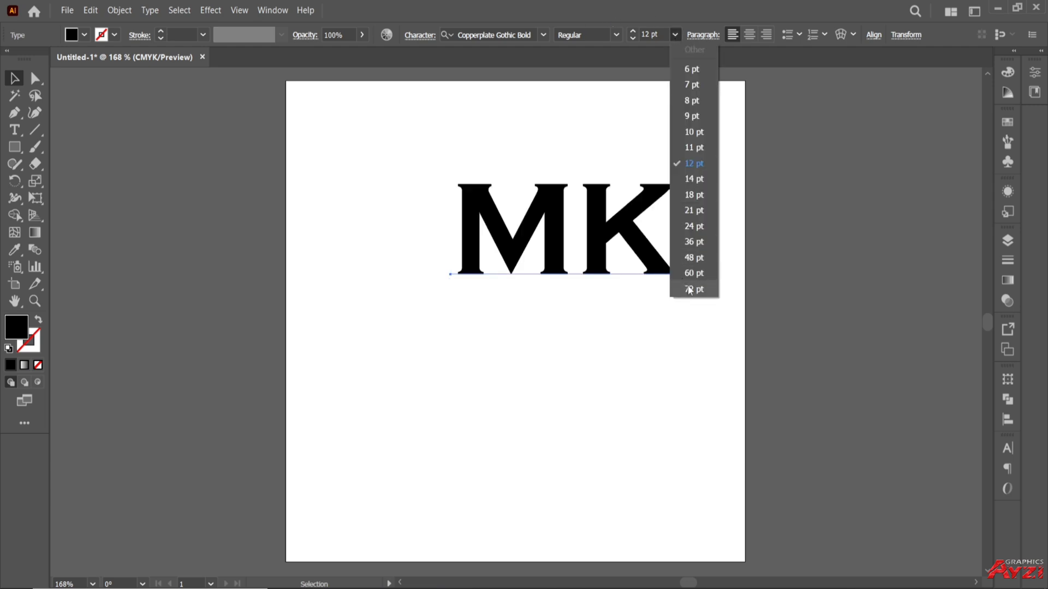
{"action": "left_click", "coordinate": [688, 289]}
{"action": "left_click_drag", "start_coordinate": [587, 245], "coordinate": [526, 313]}
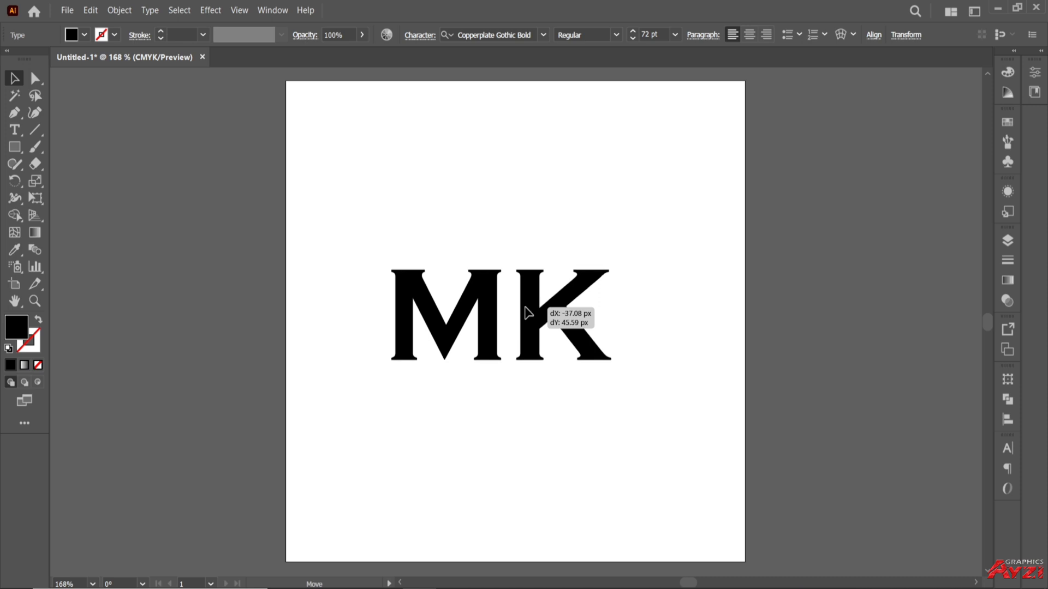
{"action": "left_click_drag", "start_coordinate": [527, 312], "coordinate": [529, 311]}
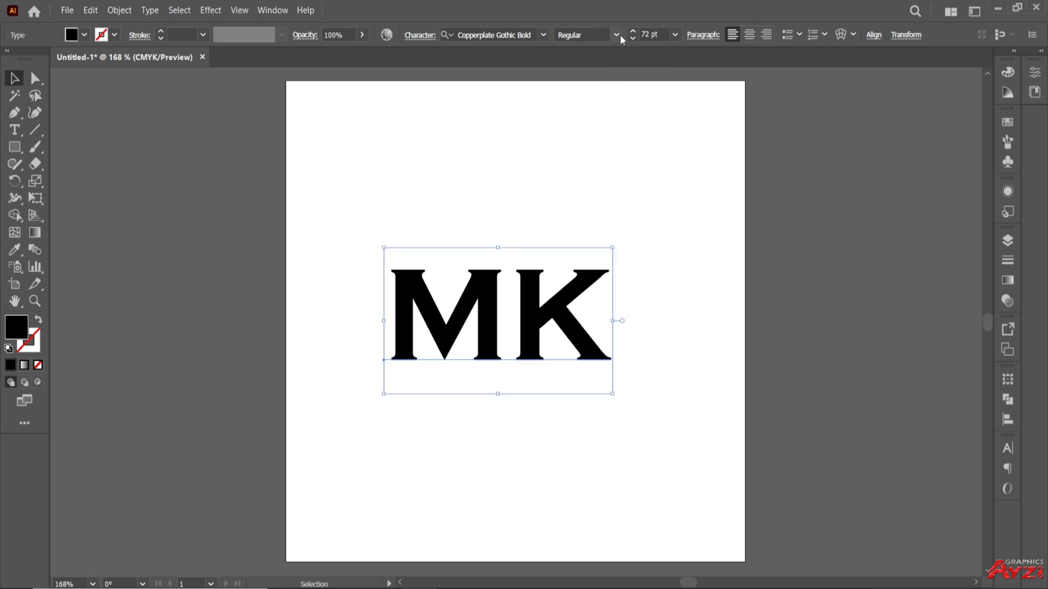
Step: Change the MK text's font to Source Sans Variable in the Bold style
{"action": "left_click", "coordinate": [544, 35]}
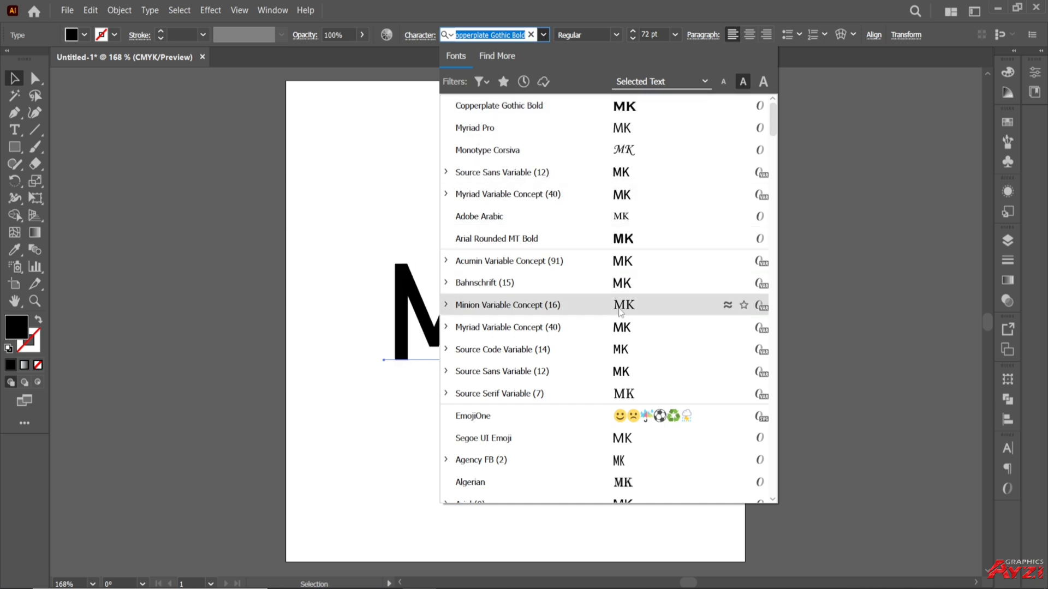
{"action": "left_click", "coordinate": [620, 372]}
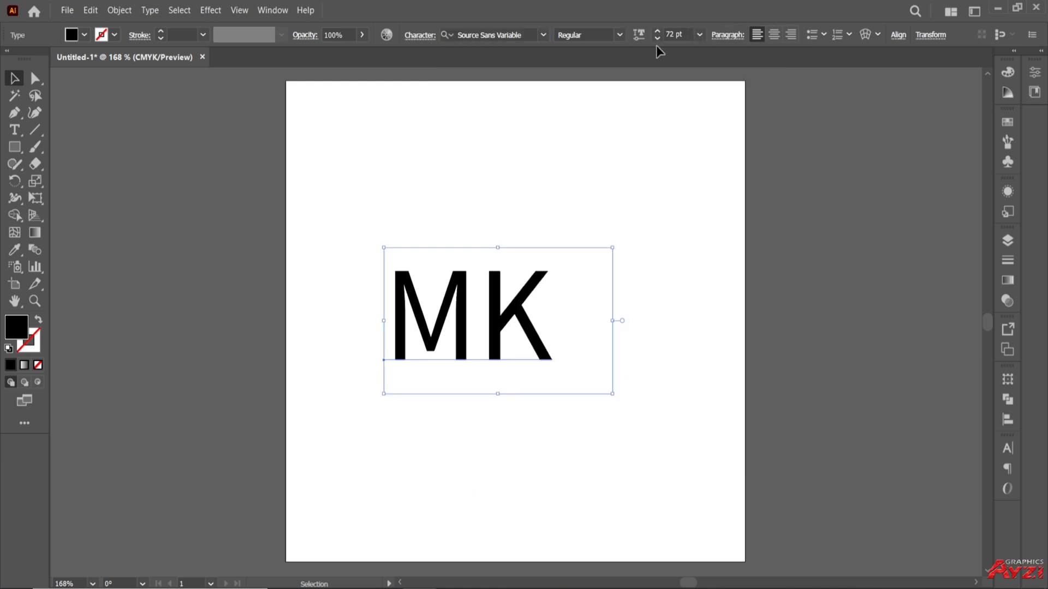
{"action": "left_click", "coordinate": [700, 37]}
{"action": "left_click", "coordinate": [623, 36]}
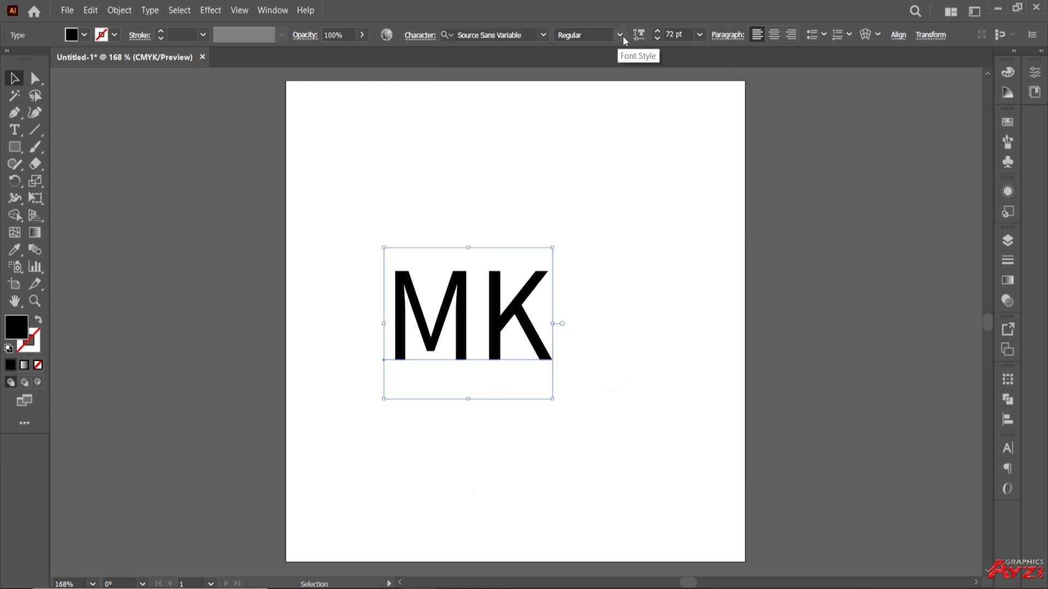
{"action": "left_click", "coordinate": [623, 36]}
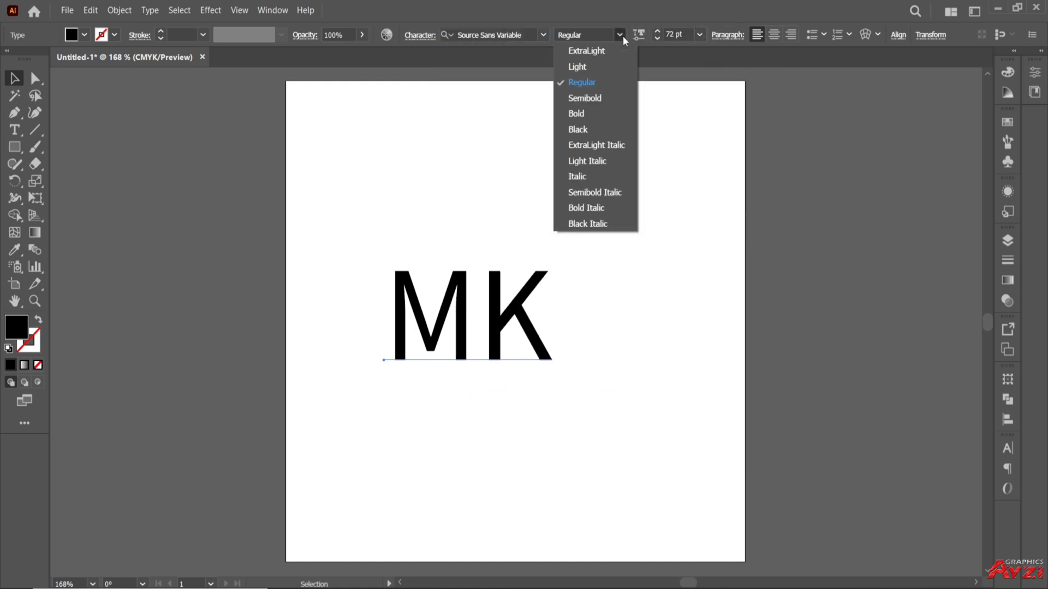
{"action": "left_click", "coordinate": [591, 113]}
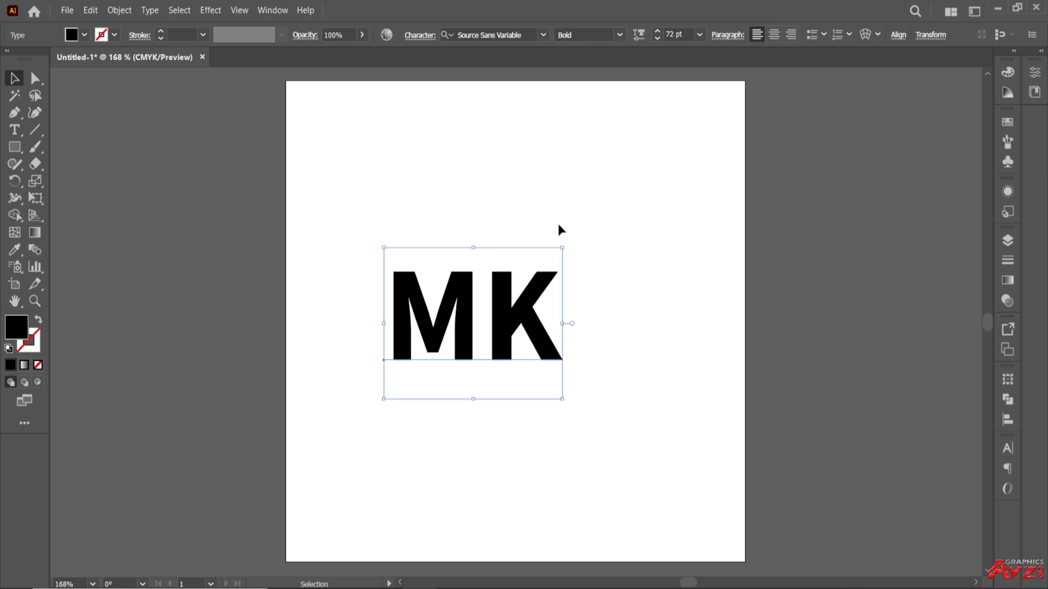
Step: Expand the MK text into shapes and ungroup the two letters
{"action": "left_click", "coordinate": [119, 11]}
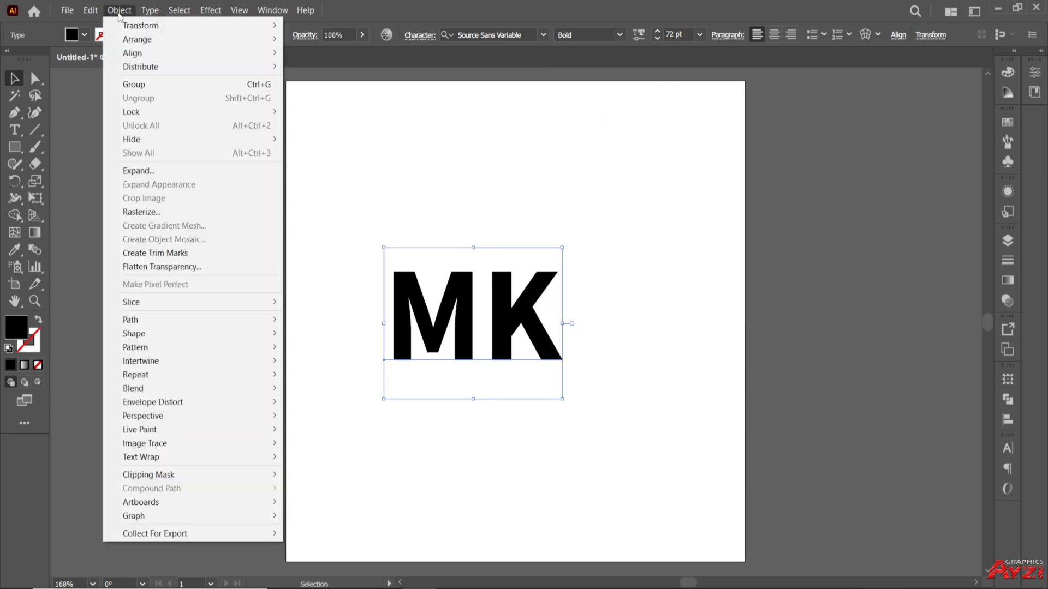
{"action": "left_click", "coordinate": [155, 171]}
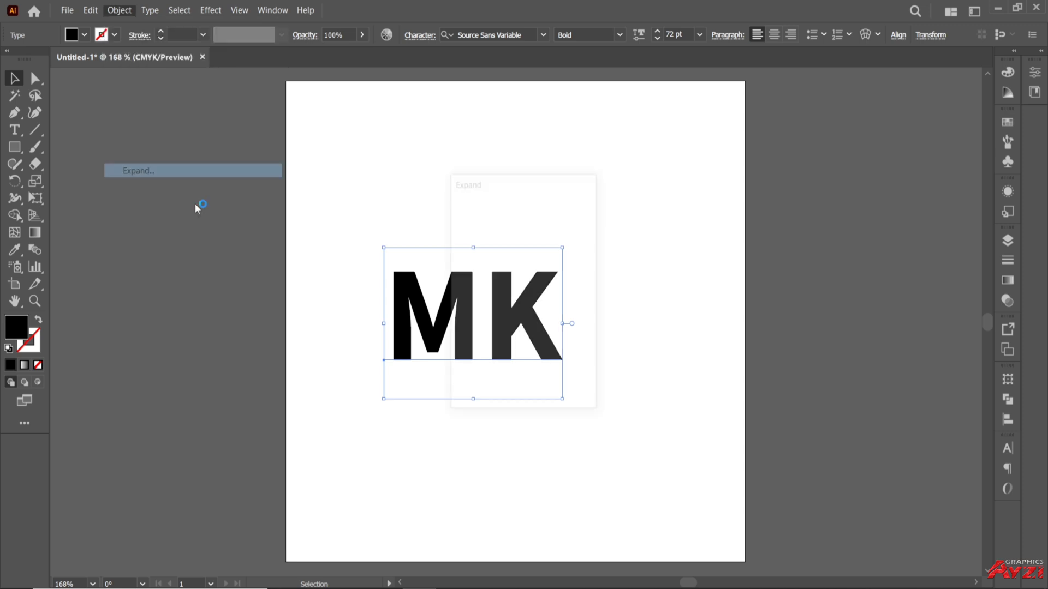
{"action": "left_click", "coordinate": [492, 380]}
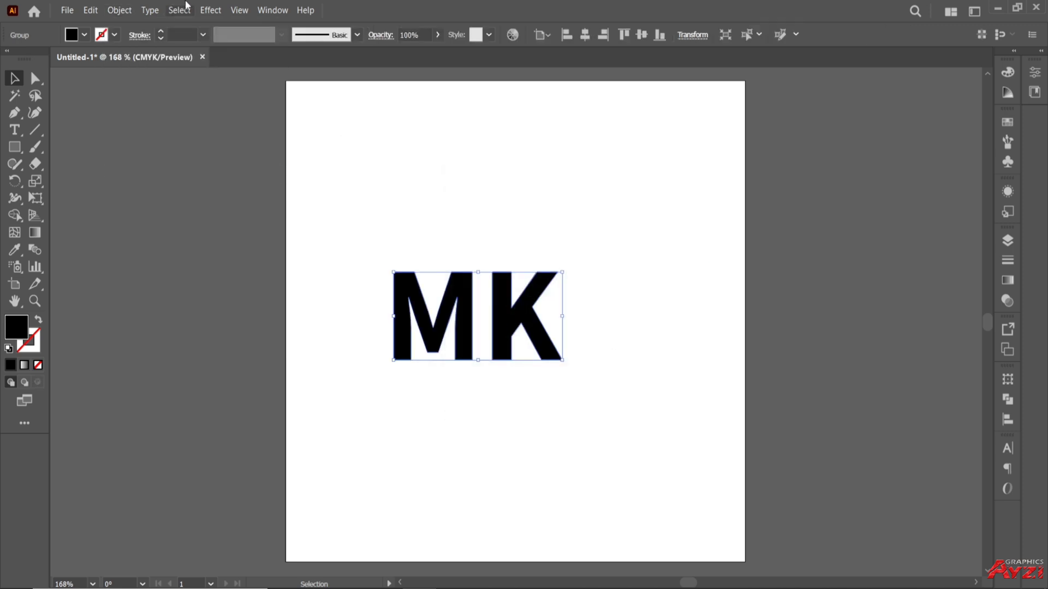
{"action": "left_click", "coordinate": [120, 11]}
{"action": "left_click", "coordinate": [146, 99]}
{"action": "left_click", "coordinate": [537, 231]}
Step: Nudge the letter K left until only a narrow gap separates it from the M
{"action": "left_click", "coordinate": [510, 315]}
{"action": "key", "text": "Left"}
{"action": "key", "text": "Left"}
{"action": "key", "text": "Left"}
{"action": "key", "text": "Left"}
{"action": "key", "text": "Left"}
{"action": "key", "text": "Left"}
{"action": "key", "text": "Left"}
{"action": "key", "text": "Left"}
{"action": "key", "text": "Left"}
{"action": "key", "text": "Left"}
{"action": "key", "text": "Left"}
{"action": "key", "text": "Left"}
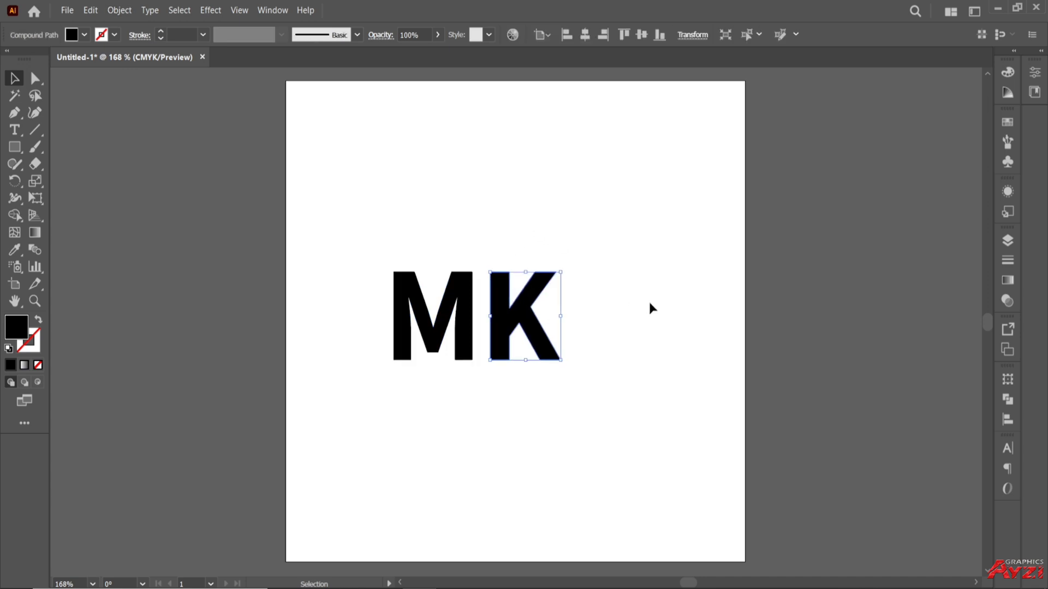
{"action": "key", "text": "Left"}
{"action": "key", "text": "Left"}
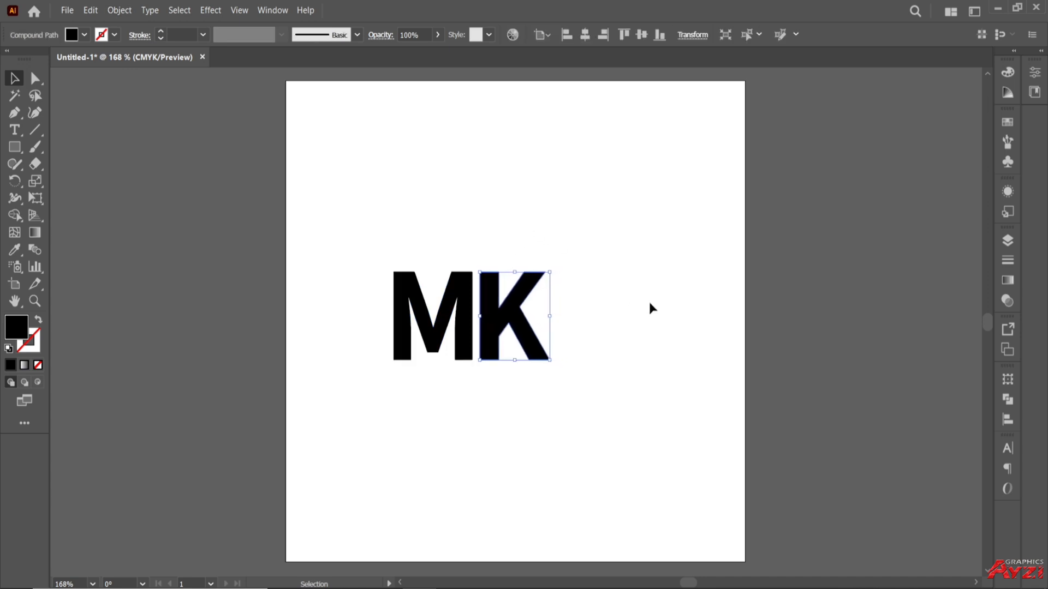
{"action": "key", "text": "Left"}
{"action": "key", "text": "Left"}
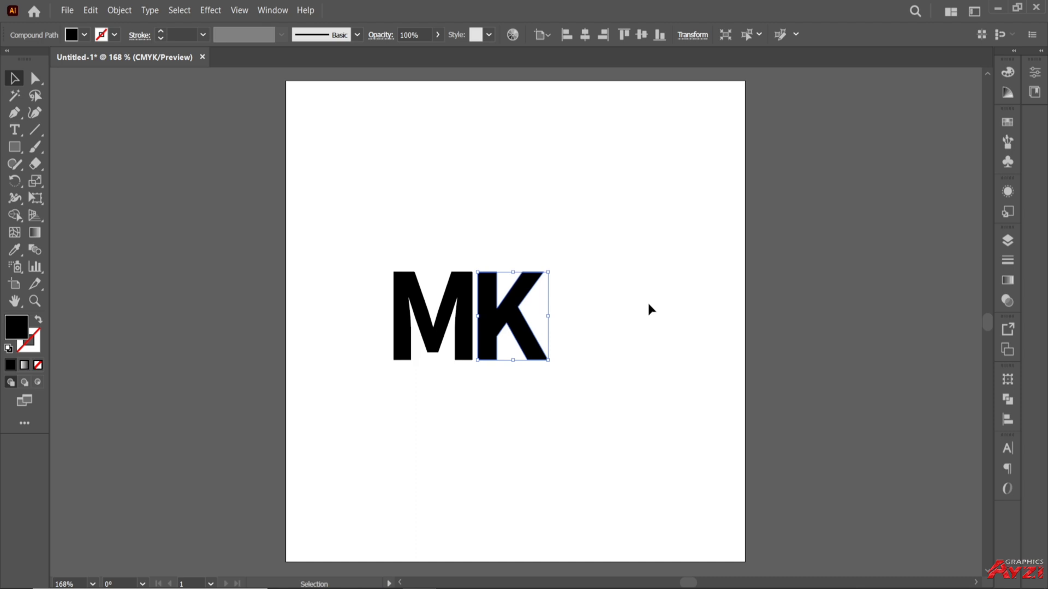
{"action": "left_click", "coordinate": [494, 213]}
Step: Group the letters M and K together
{"action": "left_click_drag", "start_coordinate": [339, 219], "coordinate": [609, 369]}
{"action": "right_click", "coordinate": [486, 303]}
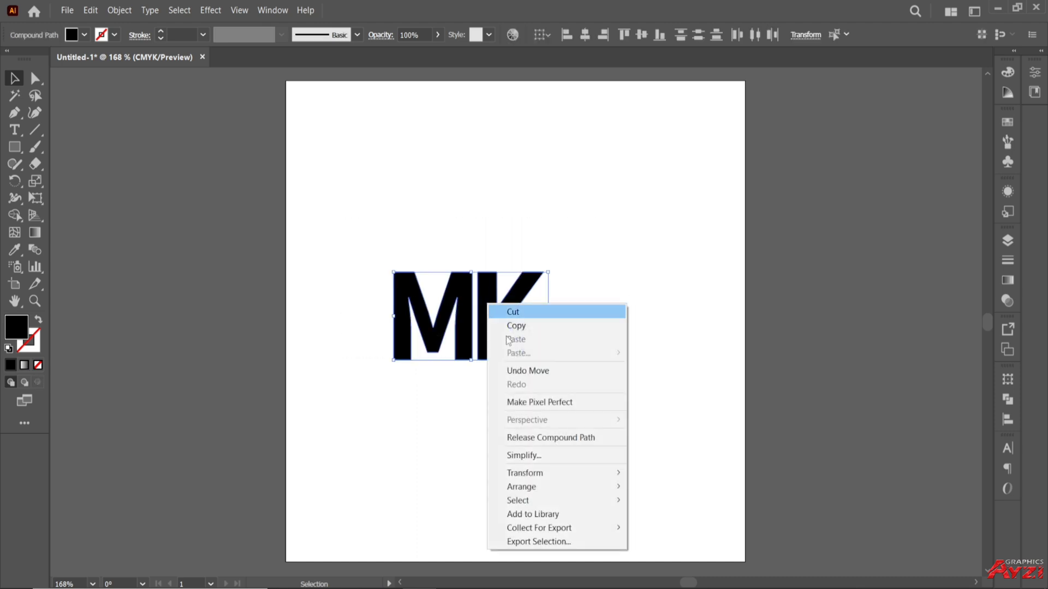
{"action": "right_click", "coordinate": [465, 297]}
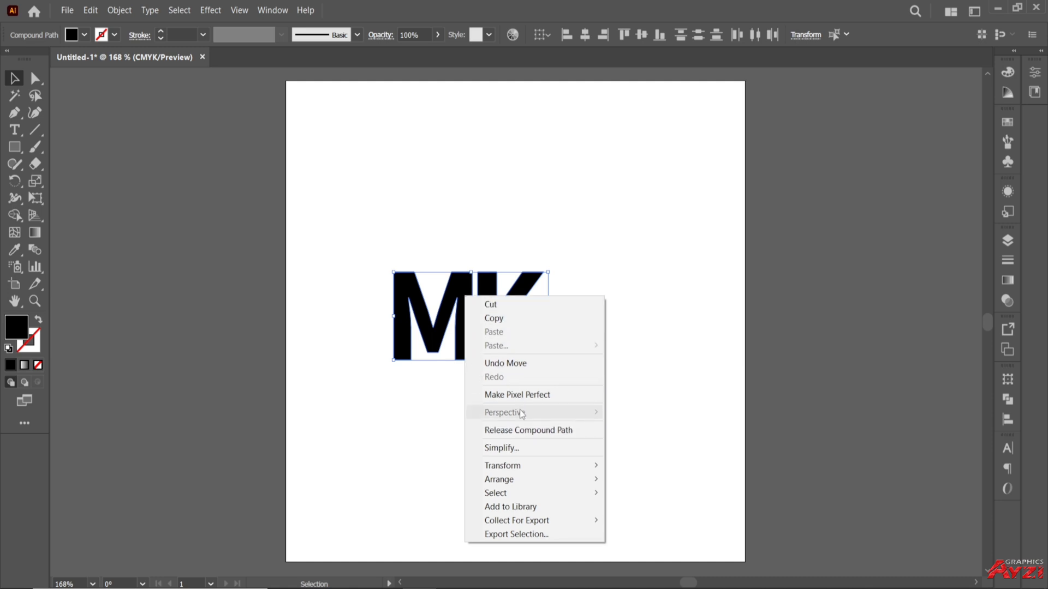
{"action": "left_click", "coordinate": [120, 10]}
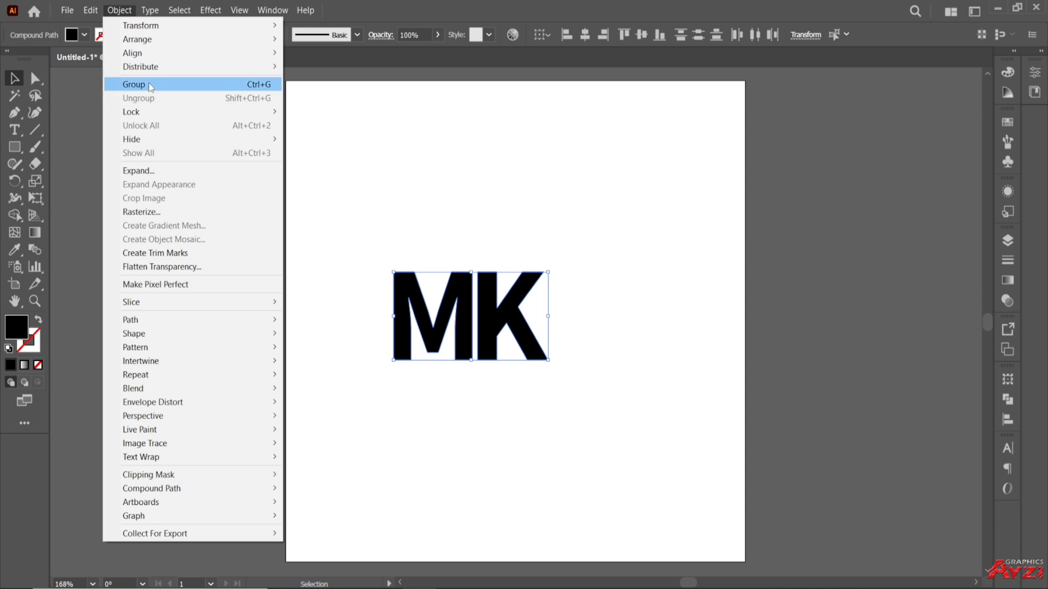
{"action": "left_click", "coordinate": [544, 173]}
Step: Align the MK group to the centre of the artboard
{"action": "left_click_drag", "start_coordinate": [502, 315], "coordinate": [534, 321]}
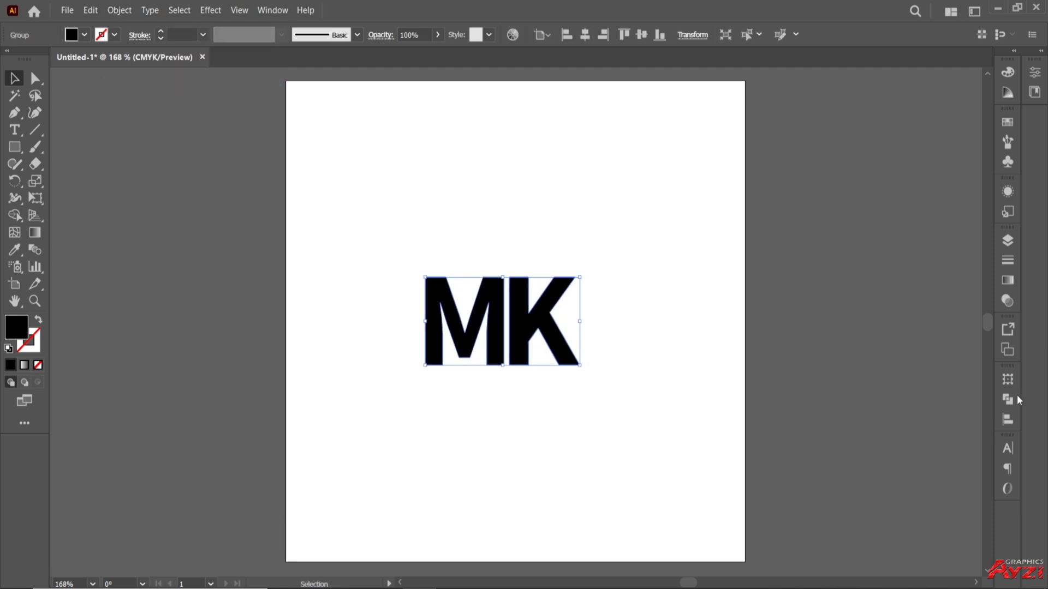
{"action": "left_click_drag", "start_coordinate": [1021, 416], "coordinate": [907, 424]}
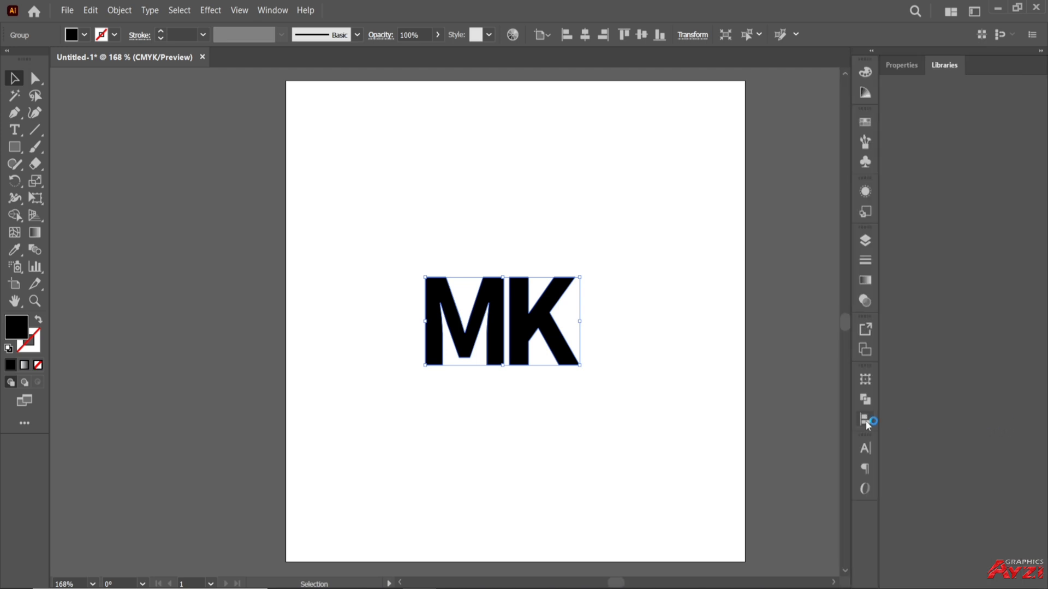
{"action": "left_click", "coordinate": [1040, 52]}
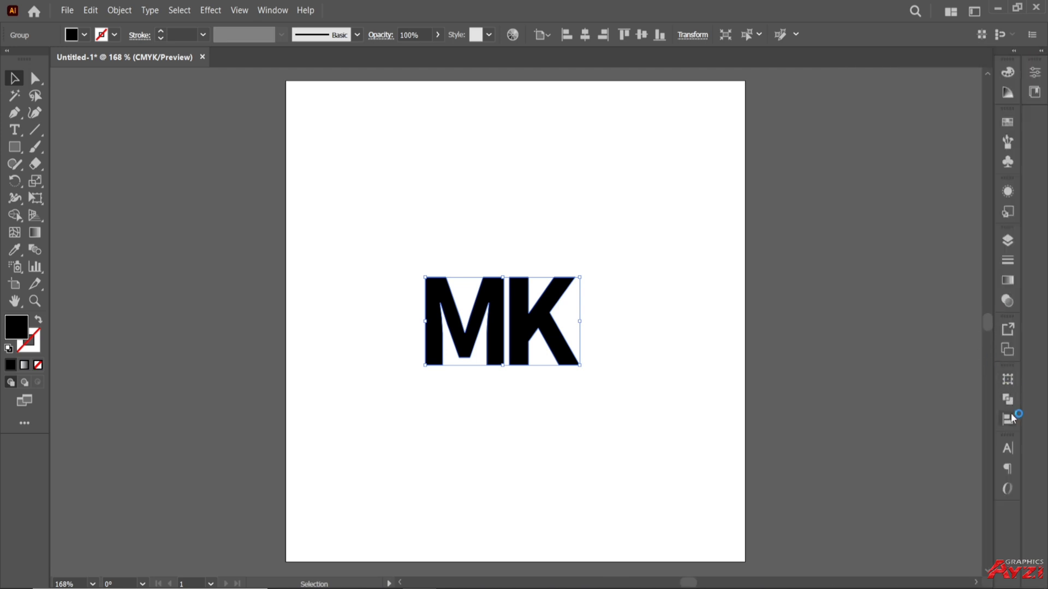
{"action": "left_click", "coordinate": [1008, 418]}
{"action": "left_click", "coordinate": [866, 414]}
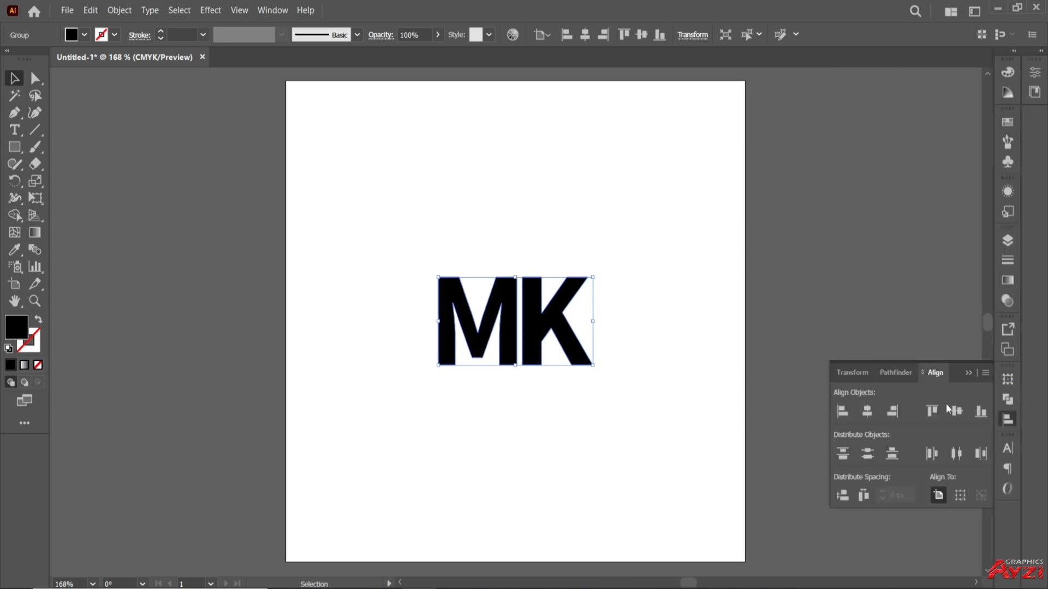
{"action": "left_click", "coordinate": [968, 373]}
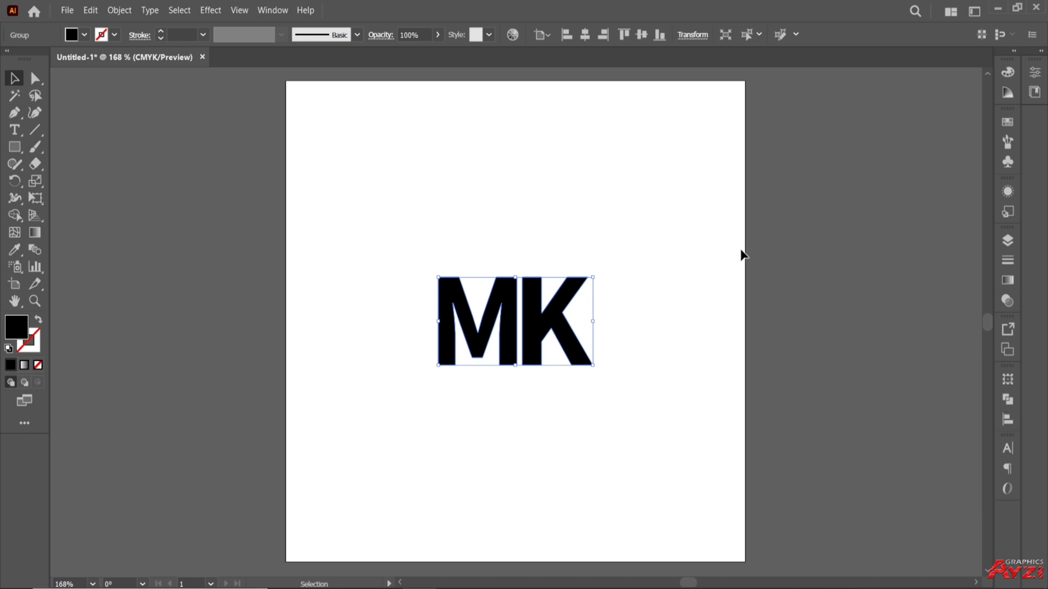
Step: Draw an unfilled circle with a black outline, about 105 px wide, centred around the MK letters
{"action": "left_click", "coordinate": [590, 221]}
{"action": "left_click", "coordinate": [15, 147]}
{"action": "left_click_drag", "start_coordinate": [22, 153], "coordinate": [82, 180]}
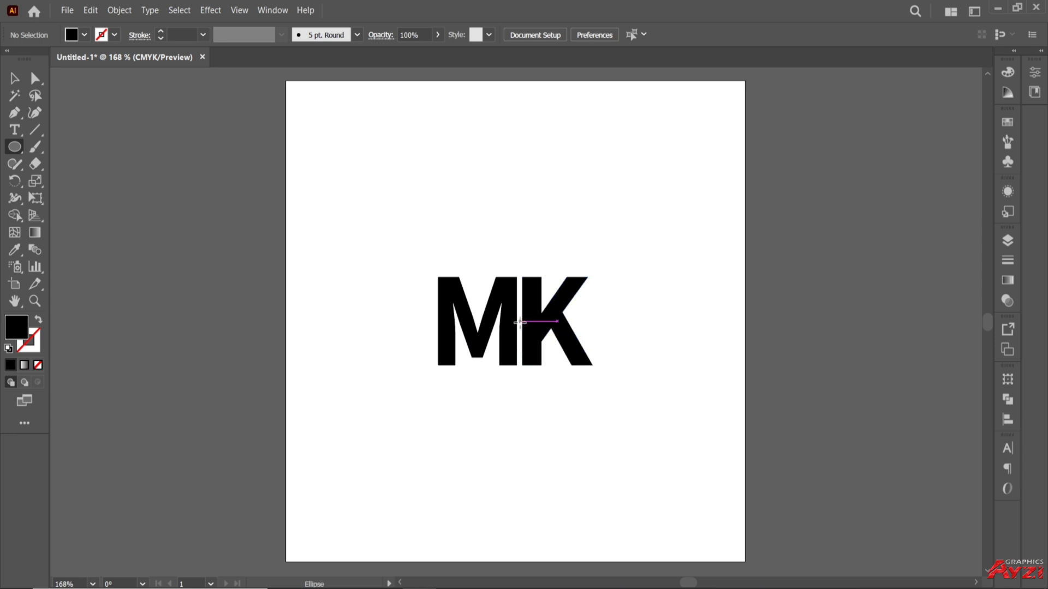
{"action": "left_click_drag", "start_coordinate": [519, 322], "coordinate": [625, 406]}
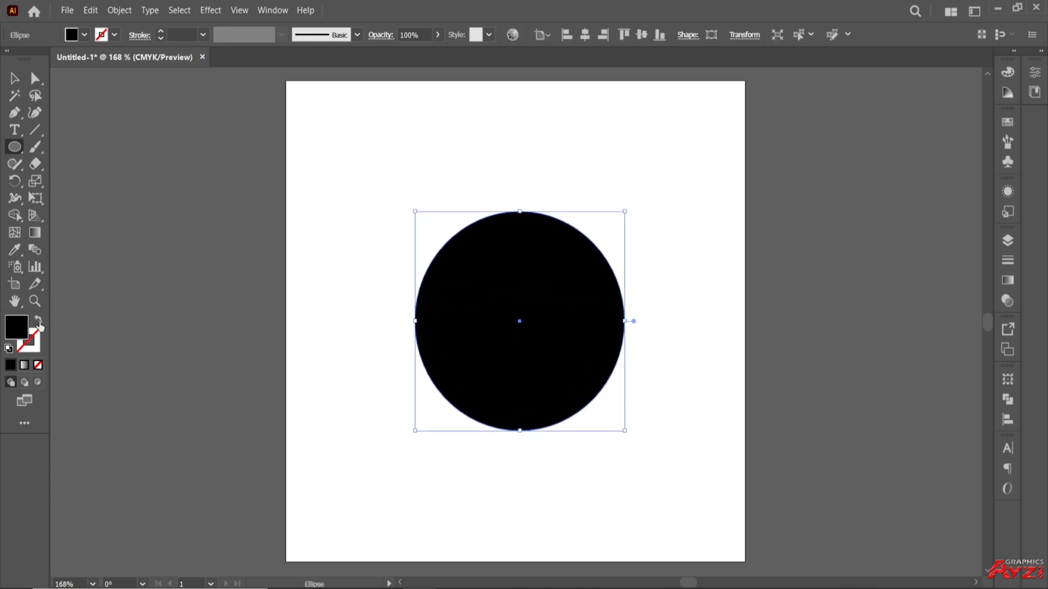
{"action": "left_click", "coordinate": [38, 321]}
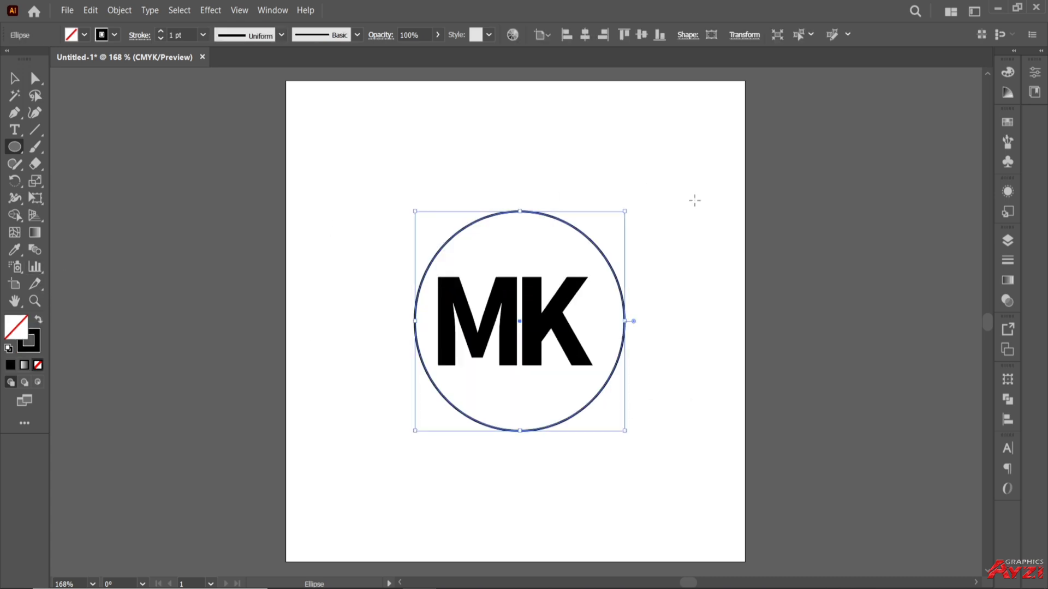
{"action": "left_click_drag", "start_coordinate": [626, 212], "coordinate": [621, 223]}
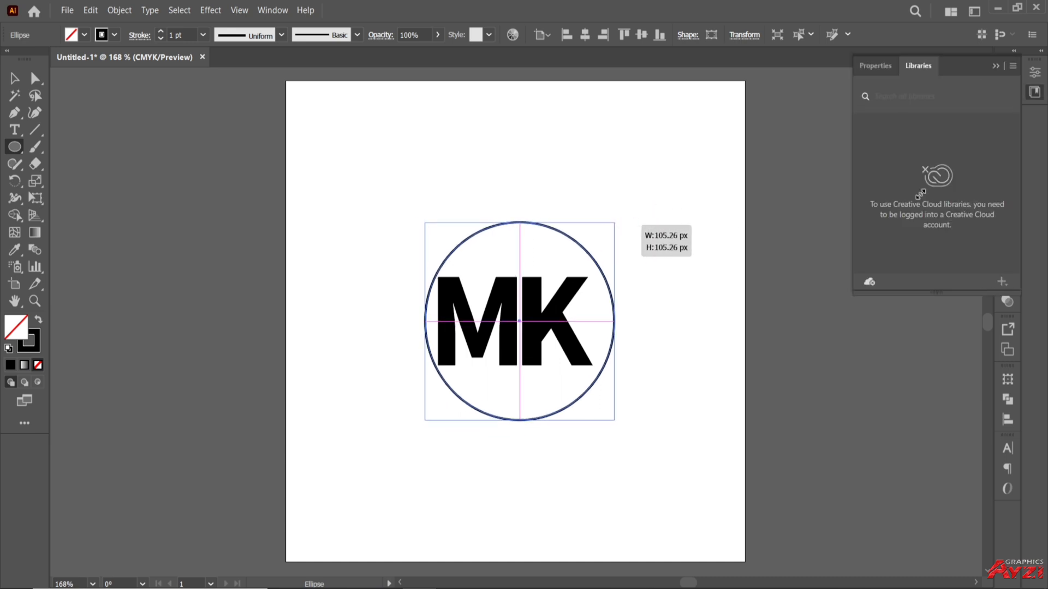
Step: Finish the circle around the MK letters at about 107 px wide, centred on the artboard
{"action": "left_click_drag", "start_coordinate": [737, 222], "coordinate": [738, 221]}
{"action": "left_click", "coordinate": [995, 66]}
{"action": "left_click_drag", "start_coordinate": [651, 186], "coordinate": [616, 216]}
Step: Centre the circle and the MK group horizontally on the artboard
{"action": "left_click", "coordinate": [14, 78]}
{"action": "left_click", "coordinate": [497, 180]}
{"action": "left_click_drag", "start_coordinate": [476, 190], "coordinate": [551, 293]}
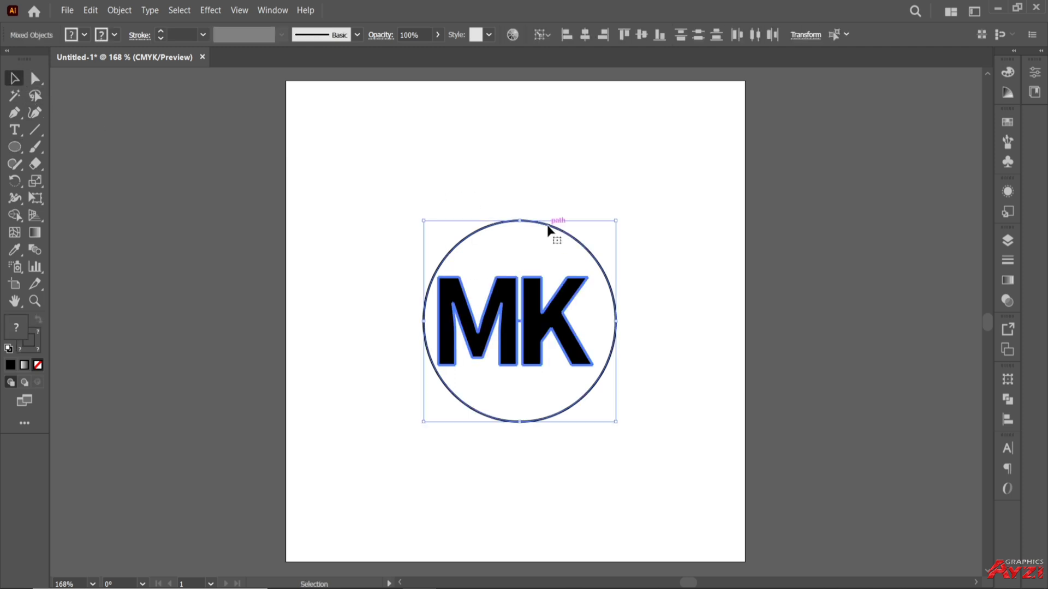
{"action": "left_click", "coordinate": [1007, 419]}
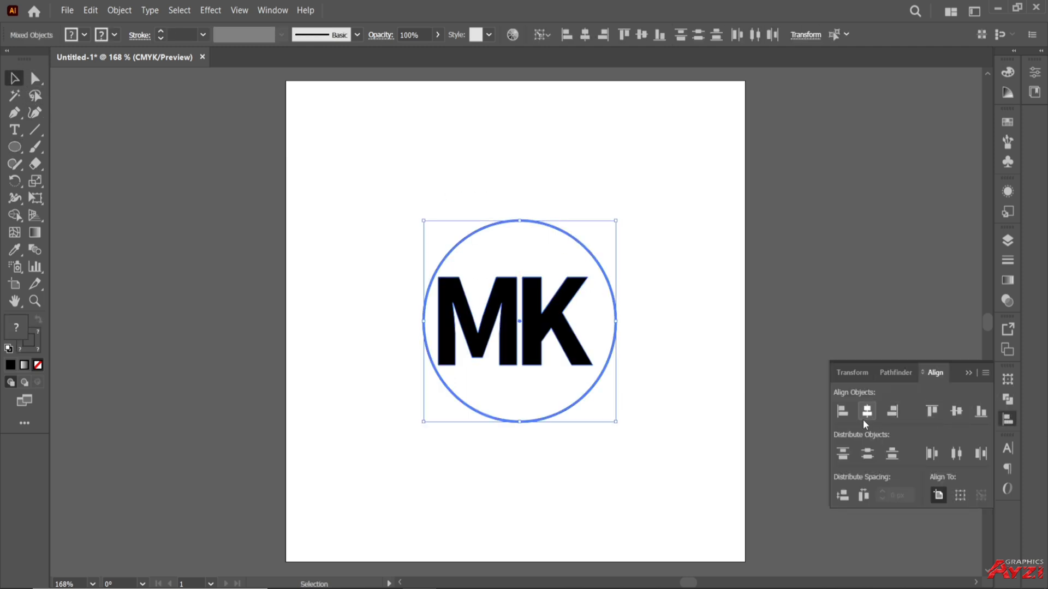
{"action": "left_click", "coordinate": [866, 411]}
{"action": "left_click", "coordinate": [969, 373]}
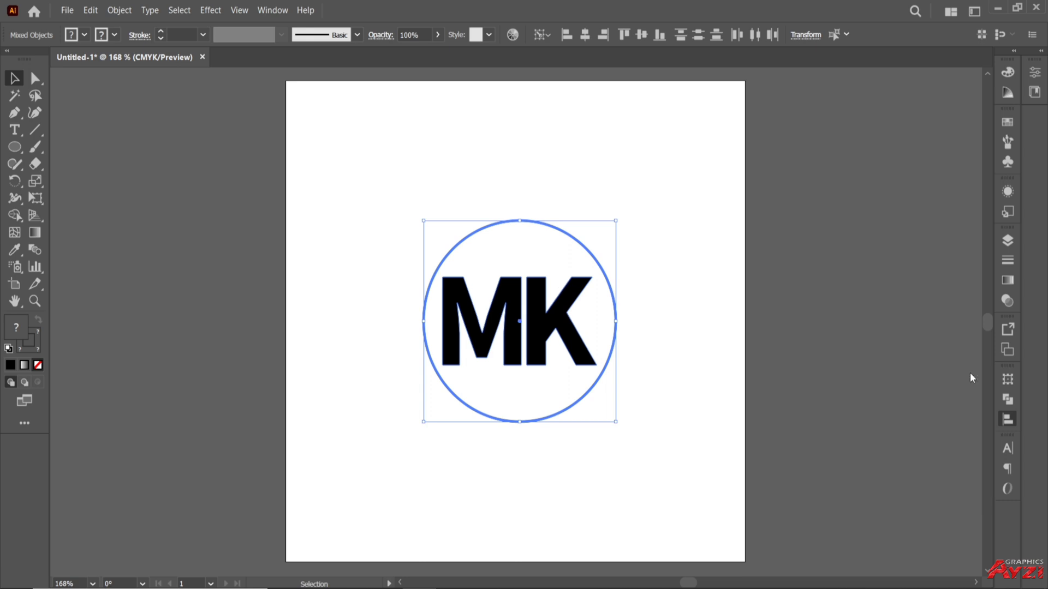
Step: Set the circle's stroke weight to 8 pt to form a thick ring around the letters
{"action": "left_click", "coordinate": [543, 163]}
{"action": "left_click", "coordinate": [519, 220]}
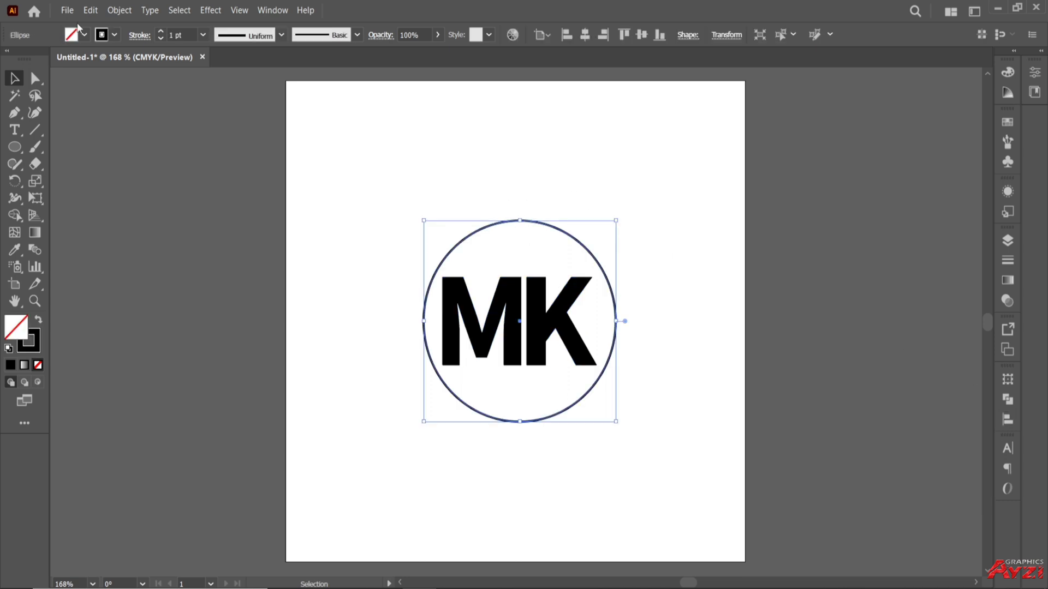
{"action": "left_click", "coordinate": [203, 35]}
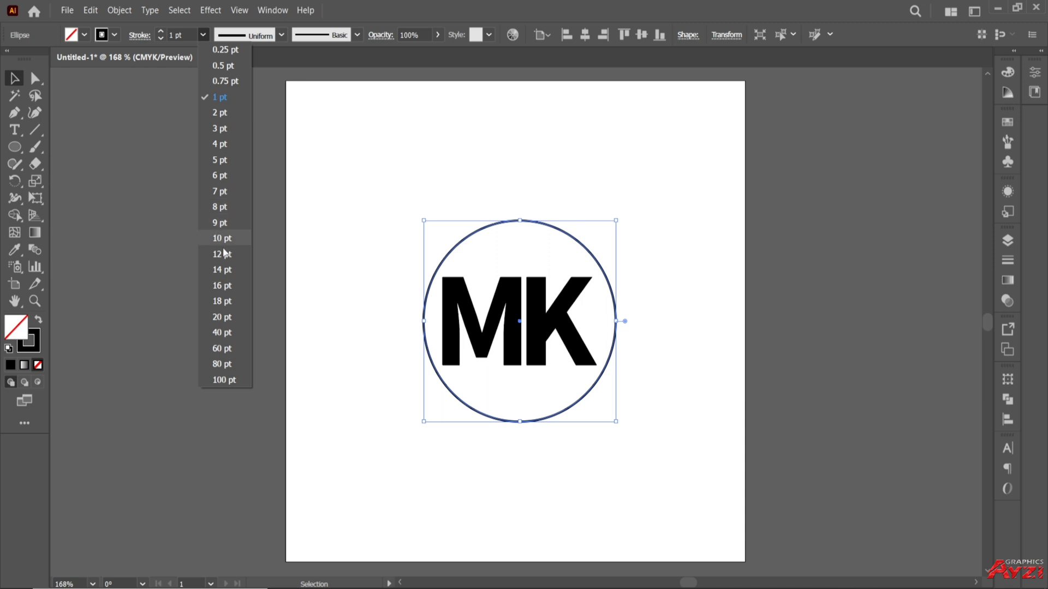
{"action": "left_click", "coordinate": [222, 270]}
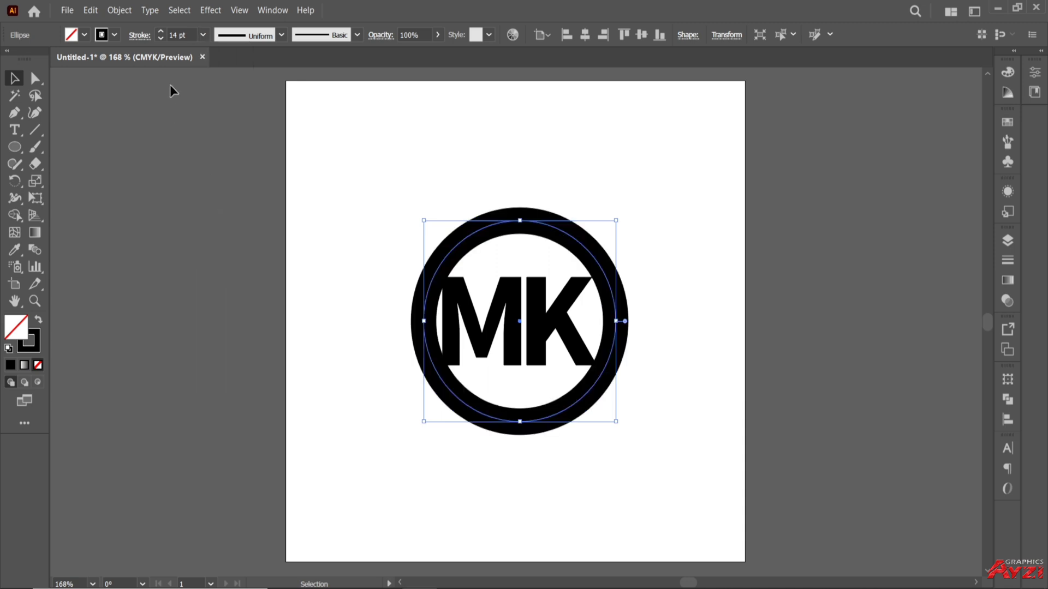
{"action": "scroll", "coordinate": [182, 37], "scroll_direction": "down", "scroll_amount": 3}
{"action": "scroll", "coordinate": [182, 37], "scroll_direction": "down", "scroll_amount": 2}
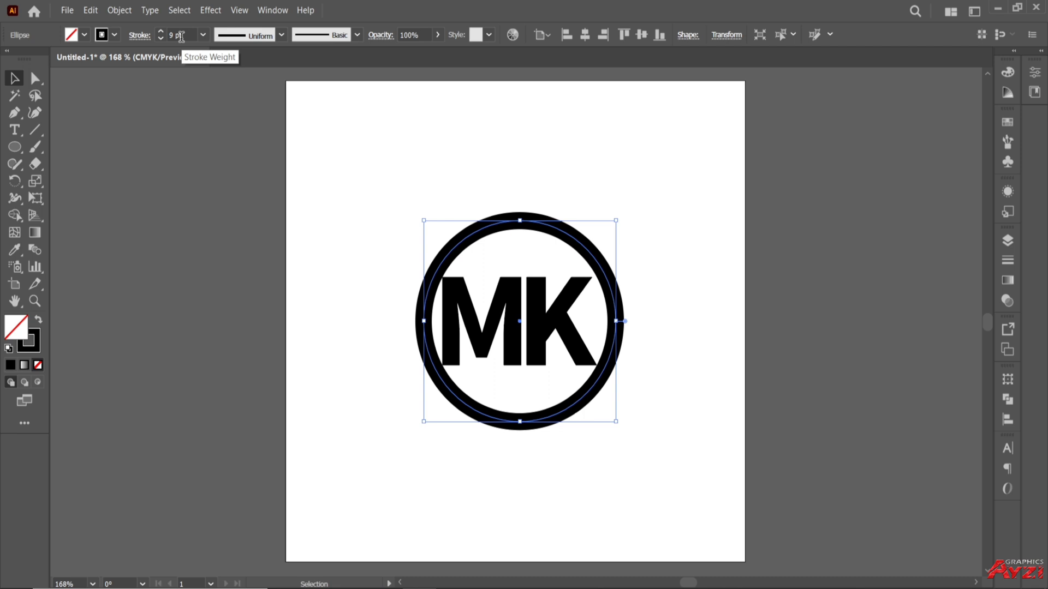
{"action": "scroll", "coordinate": [182, 37], "scroll_direction": "down", "scroll_amount": 1}
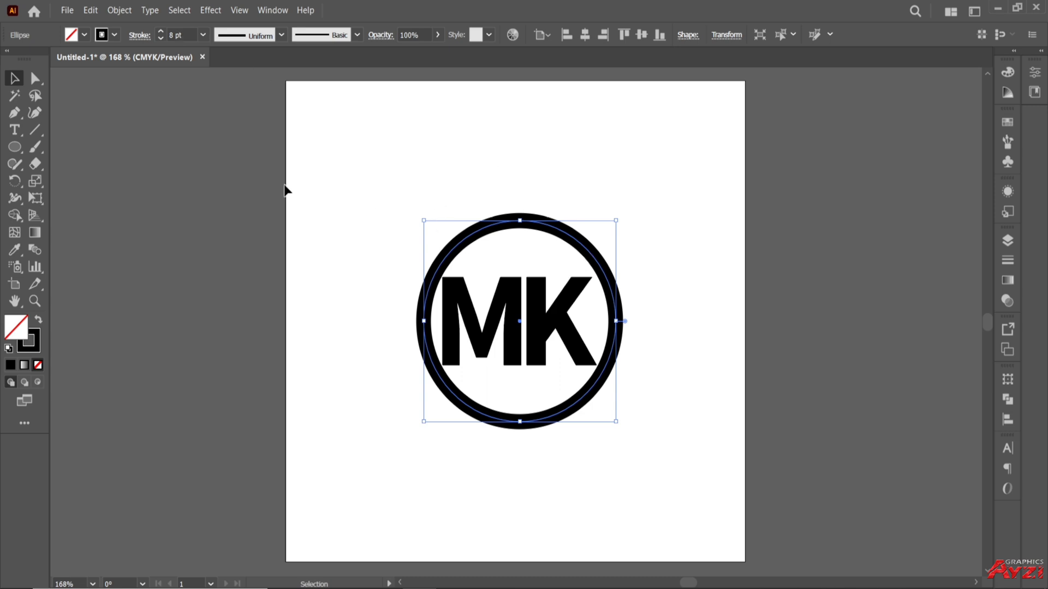
Step: Scale the MK group down proportionally from its centre to about 81 px wide inside the ring
{"action": "left_click", "coordinate": [653, 309]}
{"action": "left_click", "coordinate": [555, 311]}
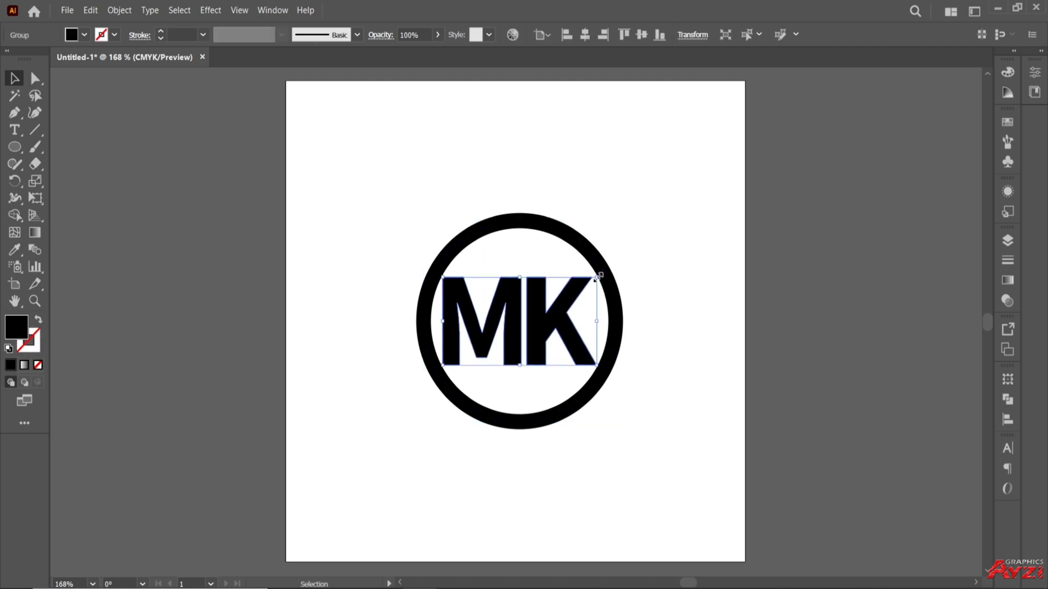
{"action": "mouse_move", "coordinate": [598, 277]}
{"action": "left_mouse_down"}
{"action": "mouse_move", "coordinate": [591, 288]}
{"action": "mouse_move", "coordinate": [598, 283]}
{"action": "left_mouse_up"}
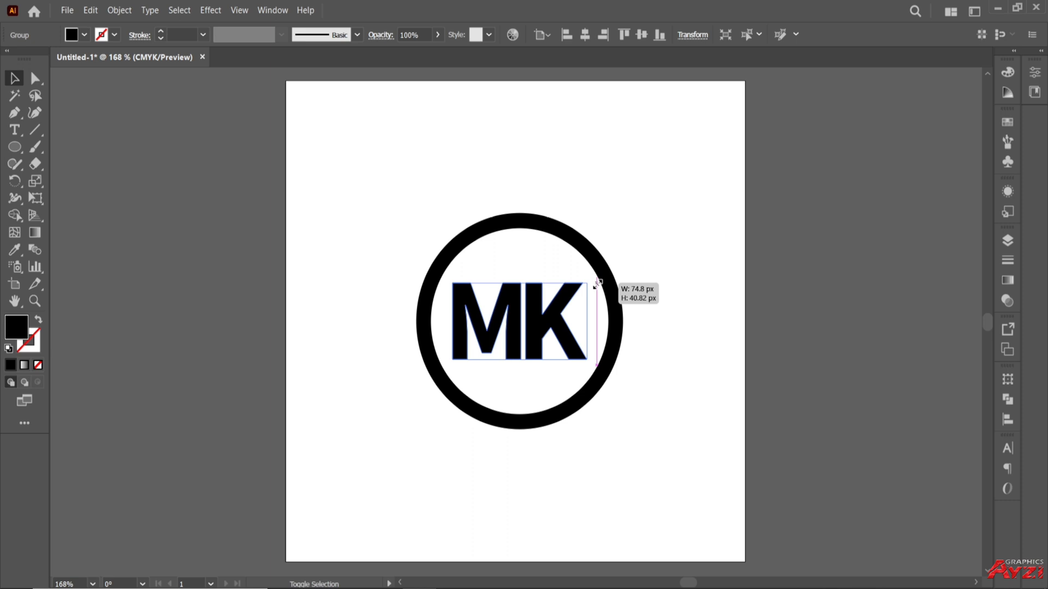
{"action": "left_click_drag", "start_coordinate": [597, 283], "coordinate": [599, 281]}
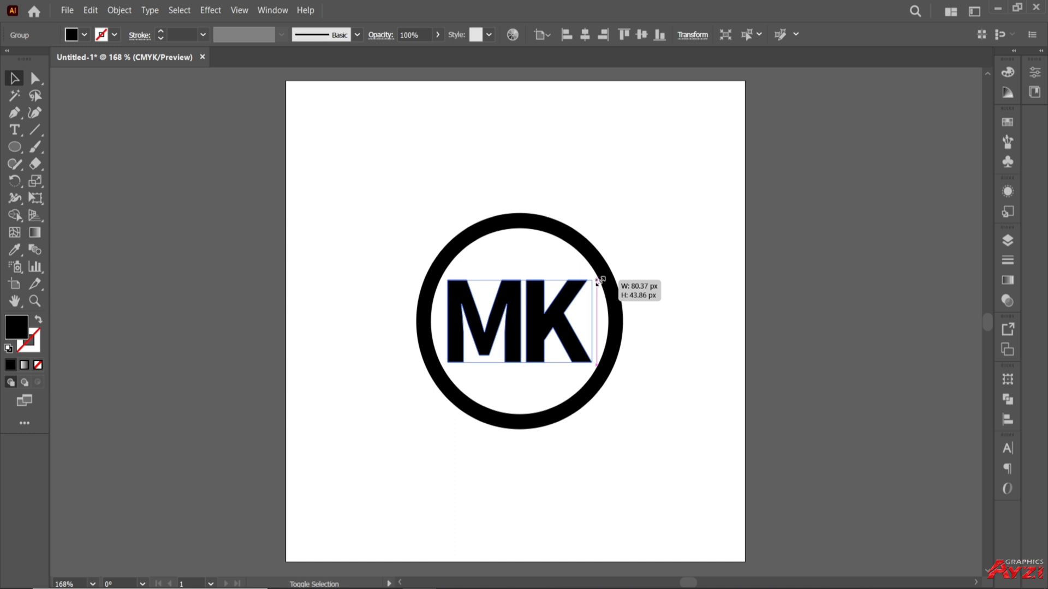
{"action": "left_click_drag", "start_coordinate": [599, 280], "coordinate": [604, 280]}
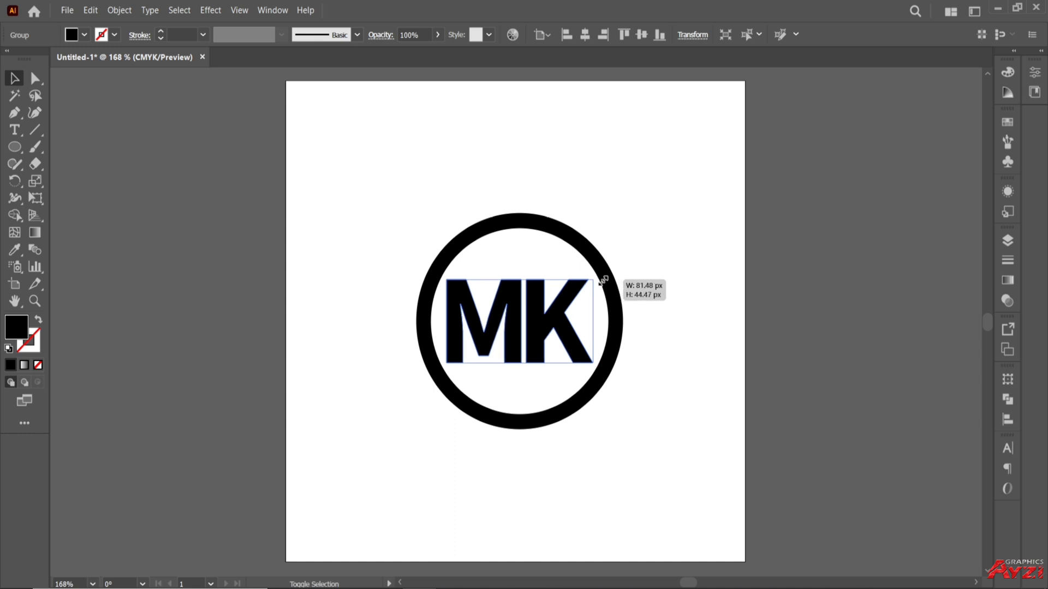
{"action": "left_click_drag", "start_coordinate": [604, 280], "coordinate": [604, 280]}
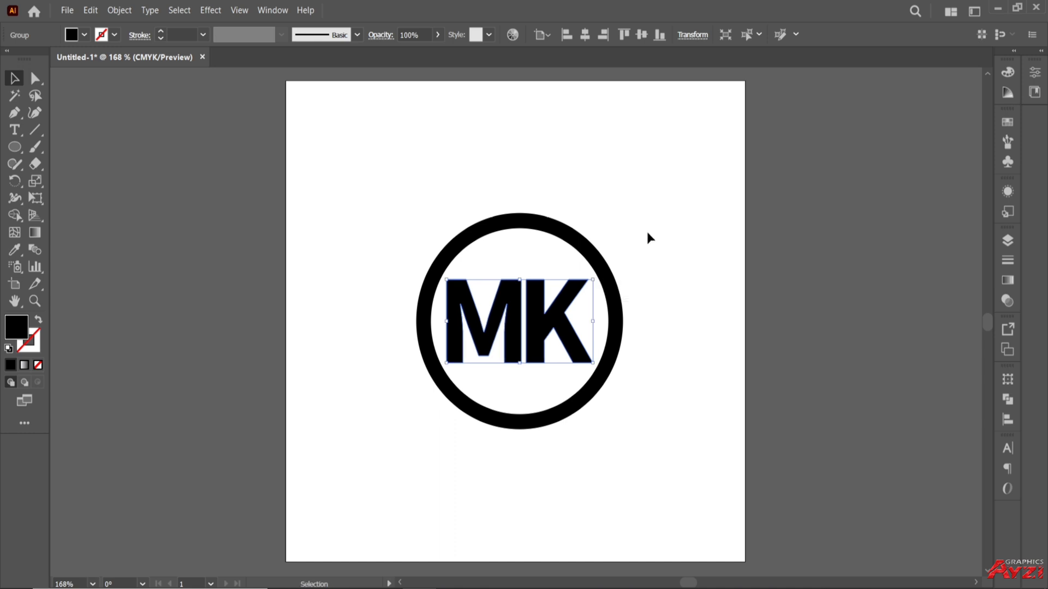
{"action": "left_click", "coordinate": [647, 234]}
Step: Scale the MK group up proportionally from its centre to about 86 px wide
{"action": "left_click", "coordinate": [548, 309]}
{"action": "left_click_drag", "start_coordinate": [593, 277], "coordinate": [597, 273]}
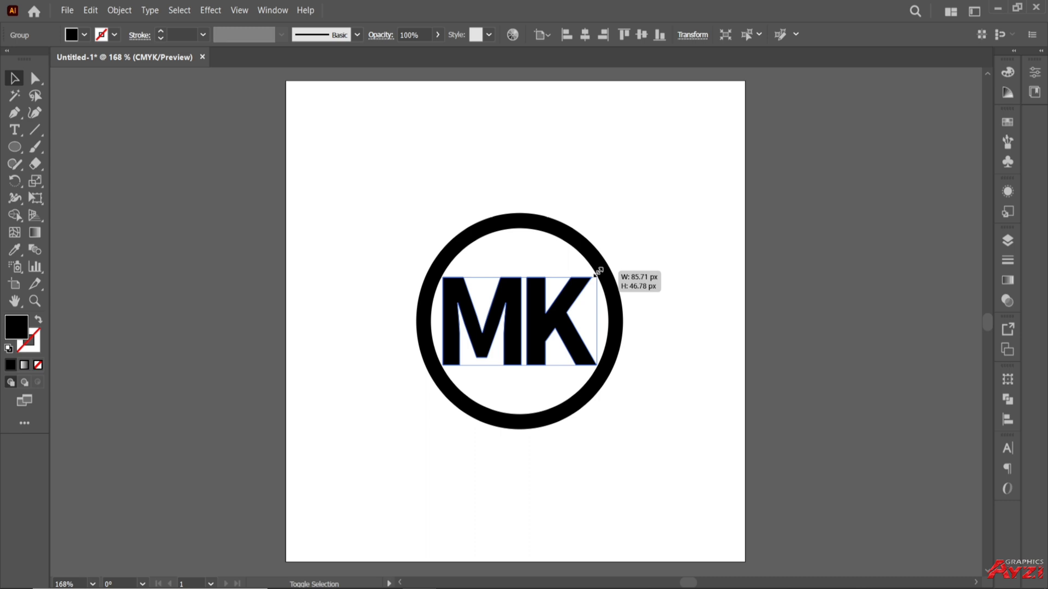
{"action": "left_click_drag", "start_coordinate": [597, 272], "coordinate": [598, 272]}
Step: Cut the ring at its uppermost and lowermost anchor points with the Scissors tool, splitting it into two halves
{"action": "left_click_drag", "start_coordinate": [453, 178], "coordinate": [552, 240]}
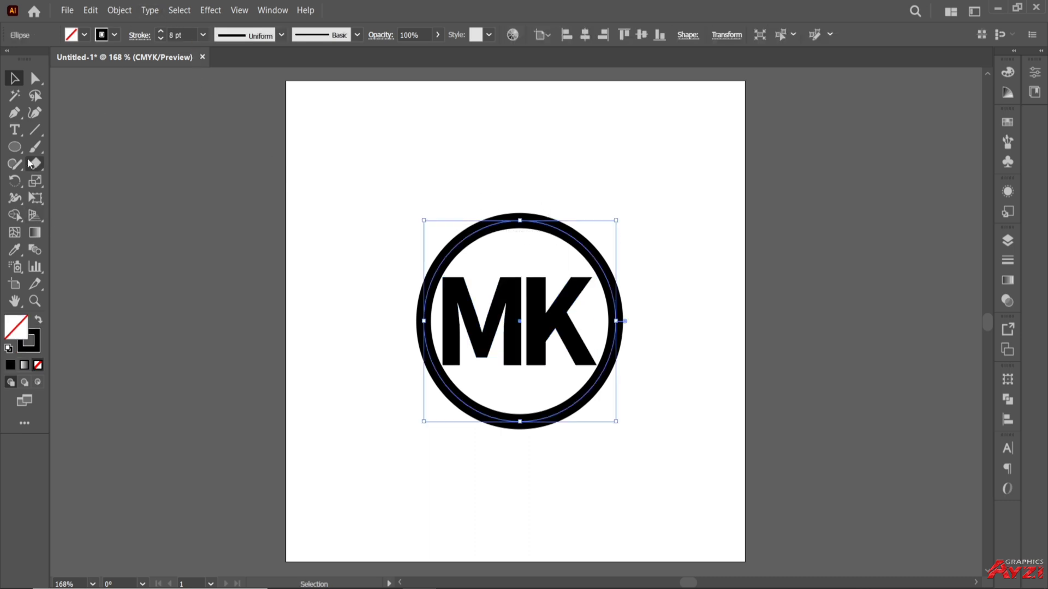
{"action": "left_click", "coordinate": [35, 163]}
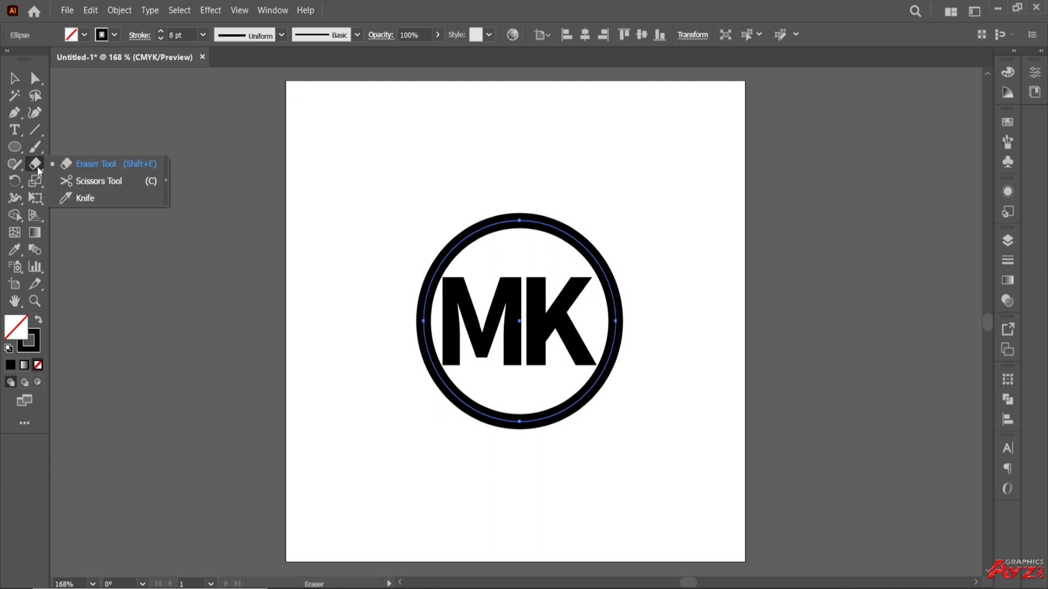
{"action": "left_click", "coordinate": [96, 181]}
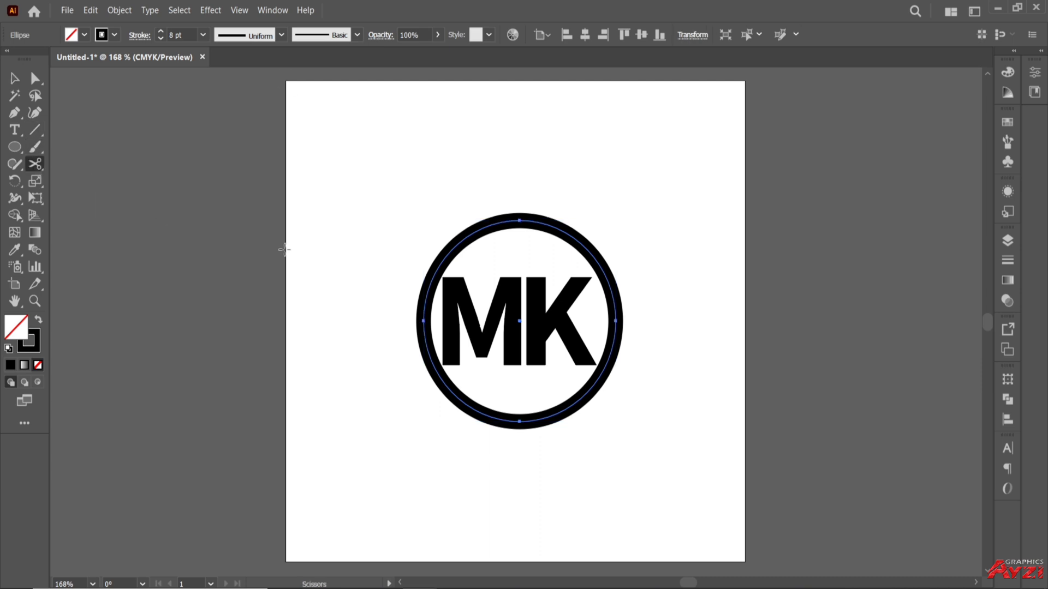
{"action": "left_click", "coordinate": [519, 220]}
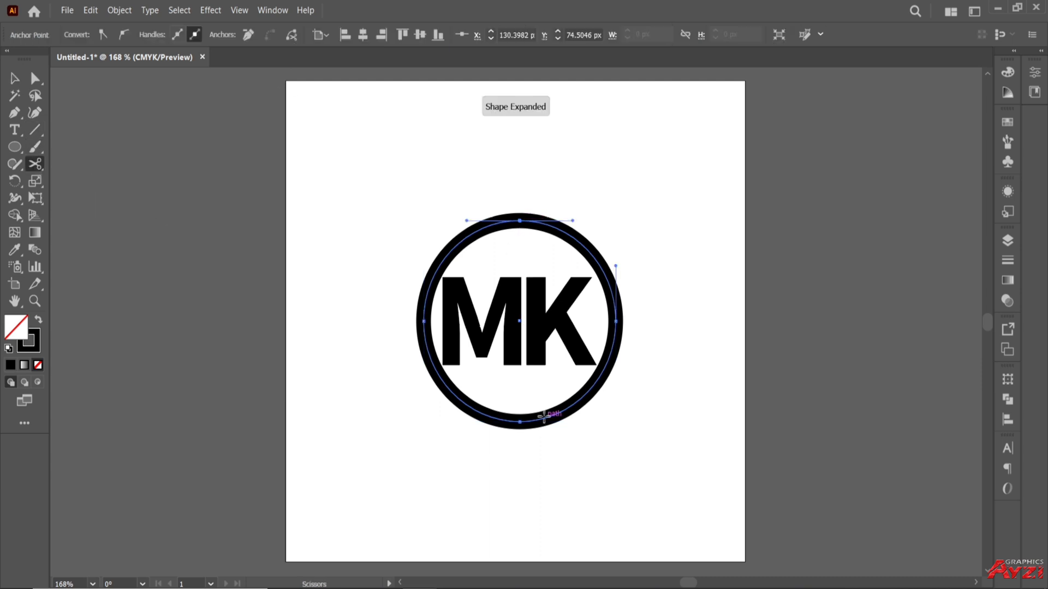
{"action": "left_click", "coordinate": [520, 422]}
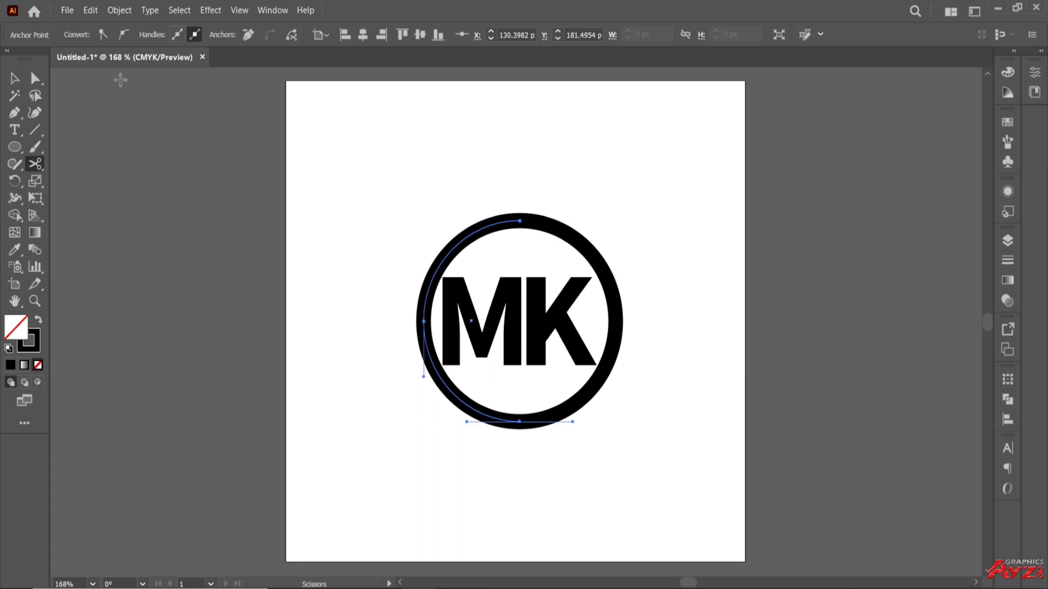
{"action": "left_click", "coordinate": [12, 80]}
{"action": "left_click_drag", "start_coordinate": [428, 158], "coordinate": [600, 241]}
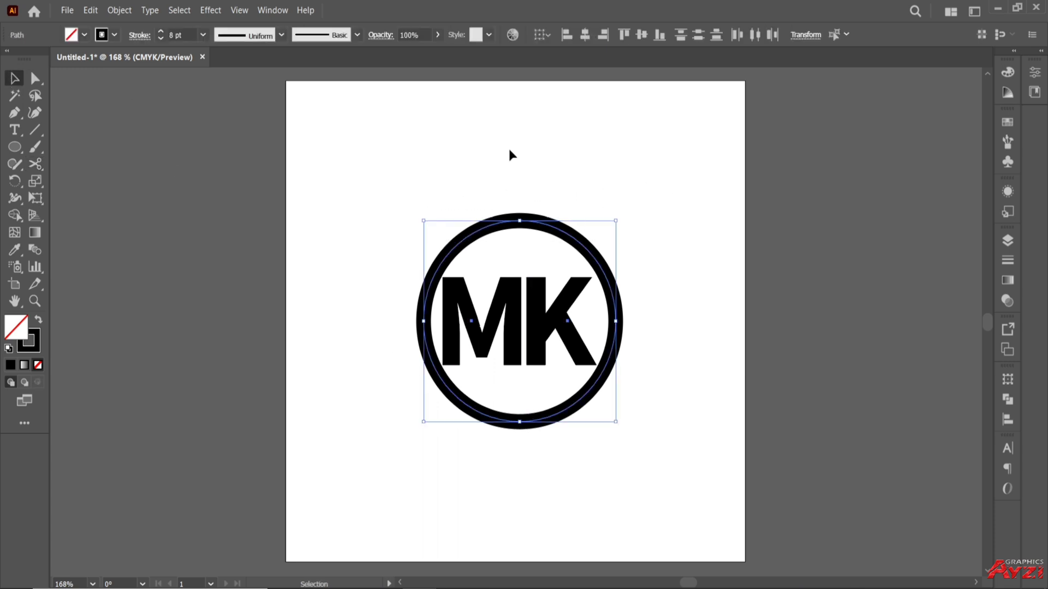
{"action": "left_click", "coordinate": [579, 169]}
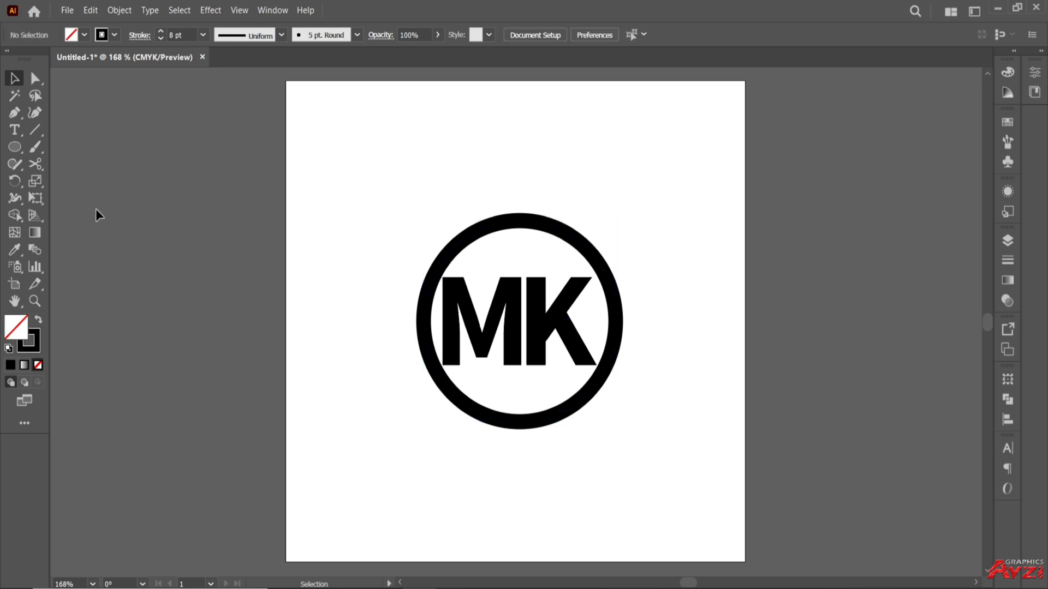
Step: Draw a black-filled rectangle without outline that extends the M's right leg down to the ring
{"action": "left_click_drag", "start_coordinate": [14, 147], "coordinate": [75, 146]}
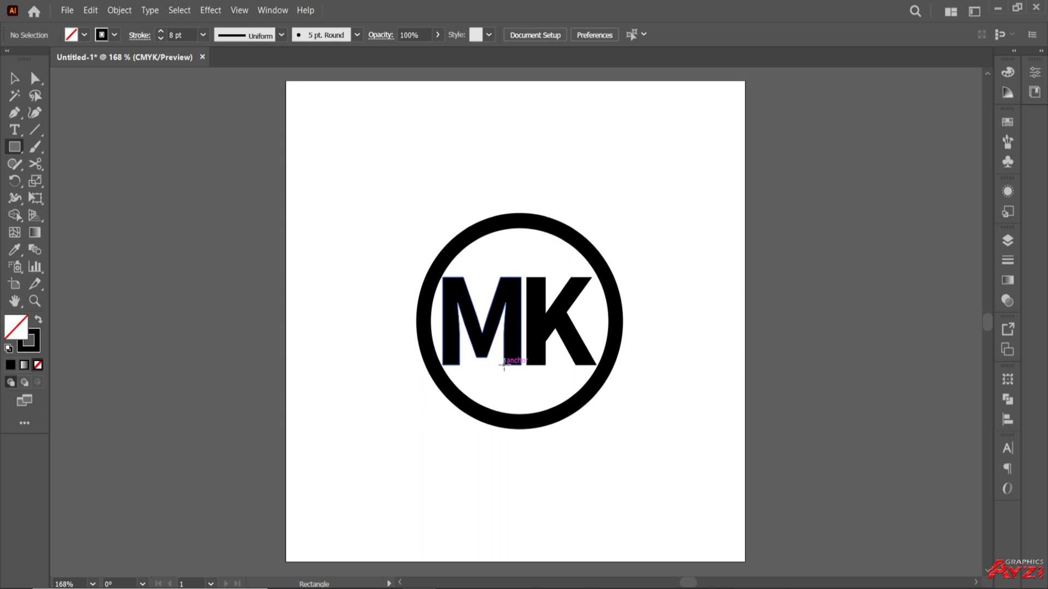
{"action": "left_click_drag", "start_coordinate": [504, 363], "coordinate": [521, 381]}
{"action": "key", "text": "ctrl+z"}
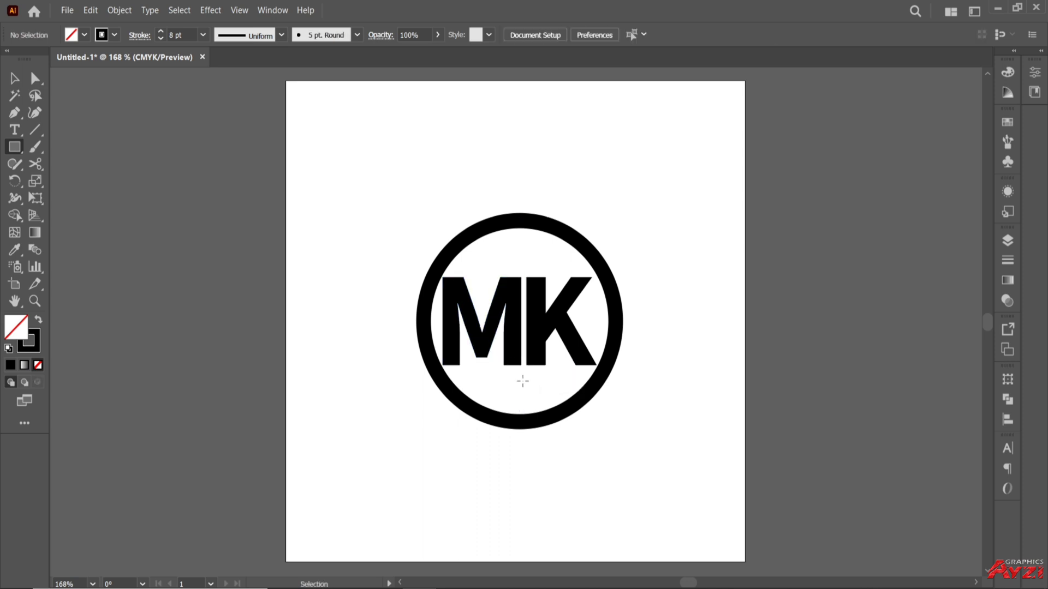
{"action": "left_click", "coordinate": [36, 321]}
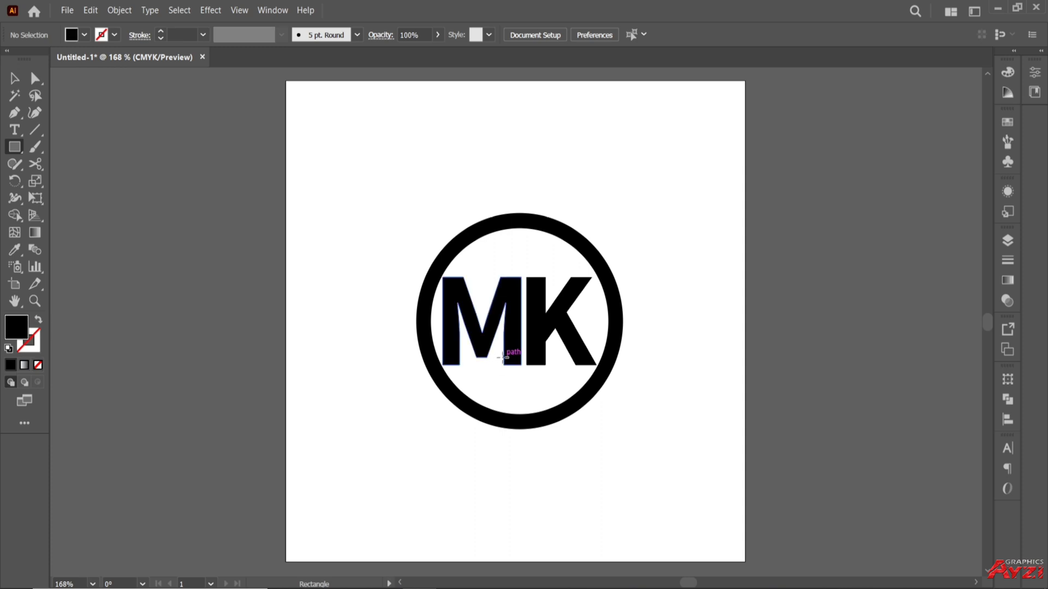
{"action": "left_click_drag", "start_coordinate": [503, 366], "coordinate": [521, 422]}
{"action": "left_click", "coordinate": [14, 78]}
{"action": "left_click", "coordinate": [520, 126]}
Step: Duplicate the leg rectangle above the K so it extends the K's stem up to the ring
{"action": "left_click_drag", "start_coordinate": [514, 389], "coordinate": [540, 249]}
{"action": "scroll", "coordinate": [541, 252], "scroll_direction": "up", "scroll_amount": 5}
{"action": "left_click_drag", "start_coordinate": [499, 279], "coordinate": [496, 264]}
{"action": "scroll", "coordinate": [437, 276], "scroll_direction": "up", "scroll_amount": 5}
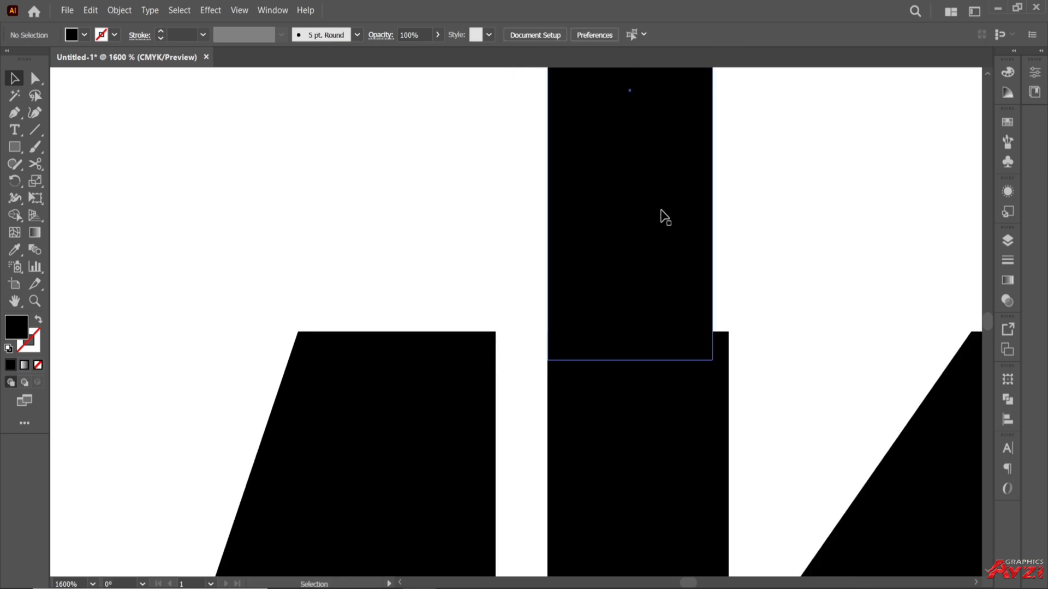
Step: Widen the rectangle above the K so it matches the width of the K's stem
{"action": "left_click", "coordinate": [665, 216]}
{"action": "scroll", "coordinate": [686, 199], "scroll_direction": "down", "scroll_amount": 1}
{"action": "scroll", "coordinate": [695, 160], "scroll_direction": "up", "scroll_amount": 3}
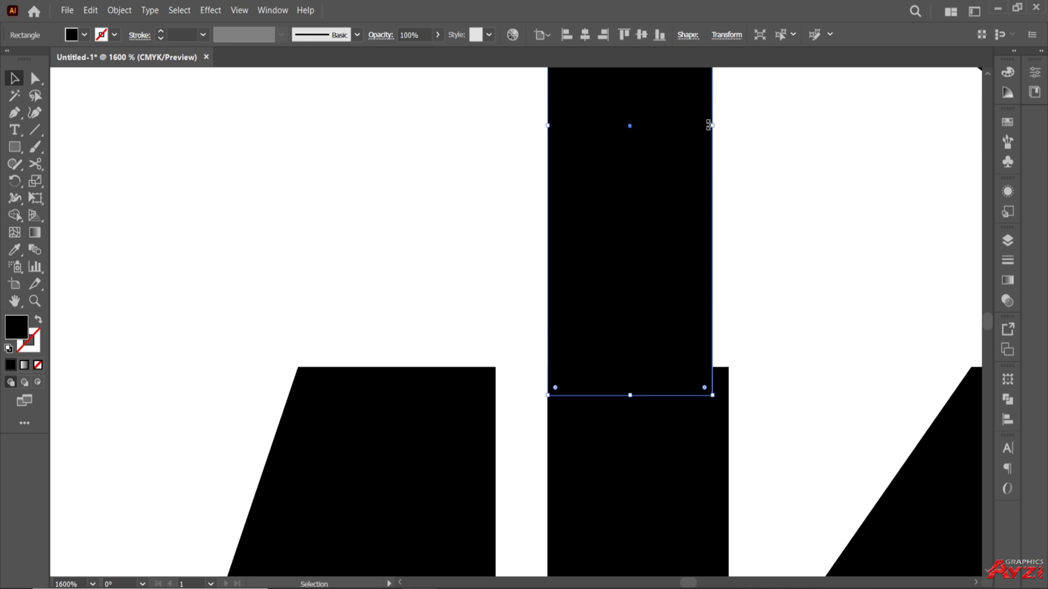
{"action": "left_click_drag", "start_coordinate": [714, 129], "coordinate": [733, 133]}
{"action": "left_click", "coordinate": [754, 162]}
{"action": "left_click", "coordinate": [722, 131]}
{"action": "left_click", "coordinate": [774, 183]}
Step: Expand the fill and stroke of both ring halves into shapes
{"action": "scroll", "coordinate": [773, 183], "scroll_direction": "down", "scroll_amount": 5}
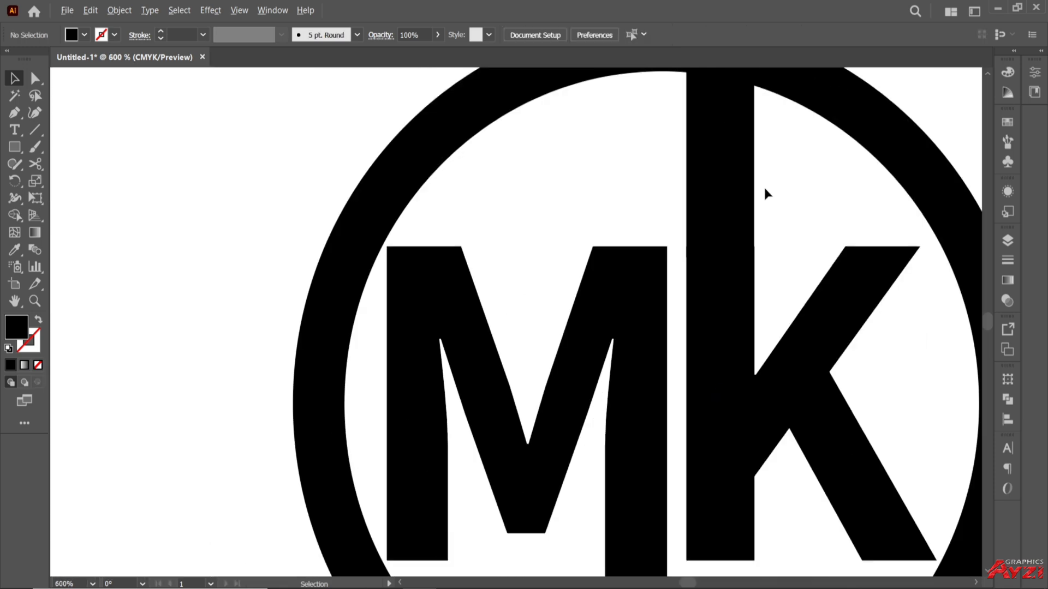
{"action": "left_click_drag", "start_coordinate": [800, 213], "coordinate": [575, 277]}
{"action": "scroll", "coordinate": [696, 224], "scroll_direction": "down", "scroll_amount": 2}
{"action": "key", "text": "ctrl+plus"}
{"action": "key", "text": "ctrl+plus"}
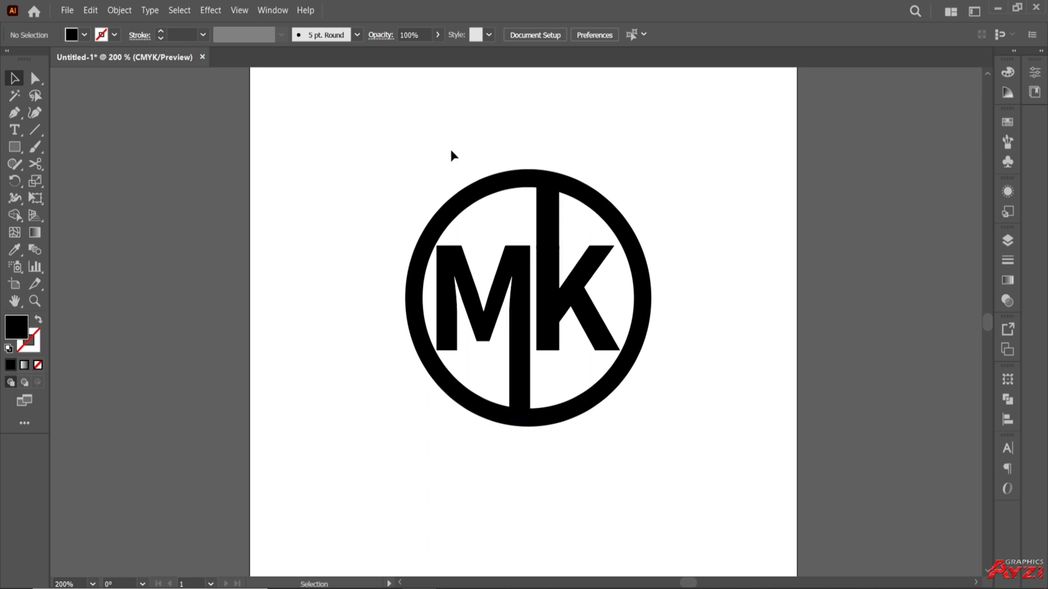
{"action": "left_click_drag", "start_coordinate": [483, 215], "coordinate": [484, 217]}
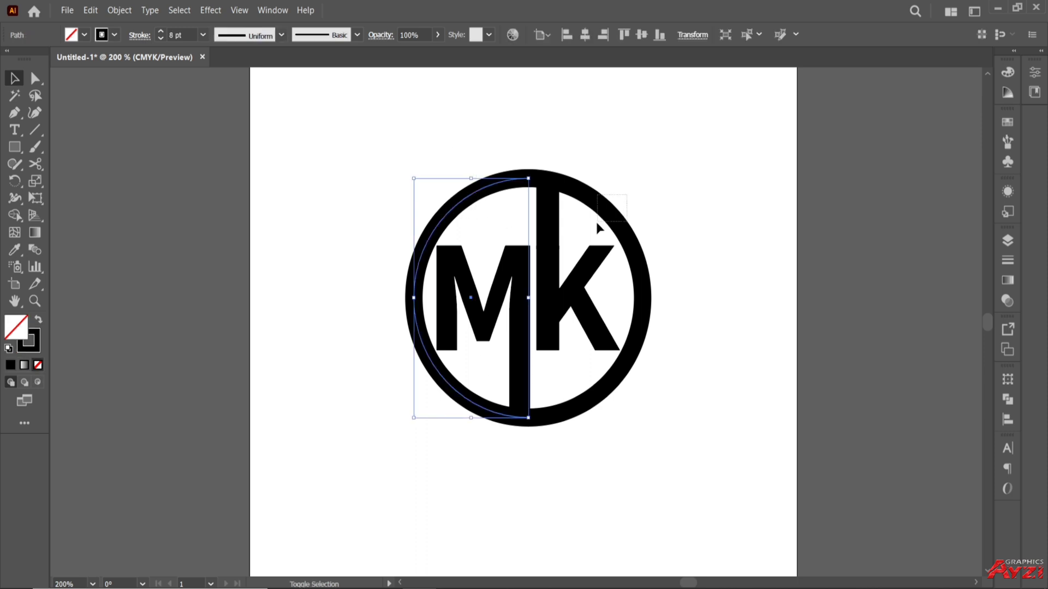
{"action": "left_click", "coordinate": [119, 9]}
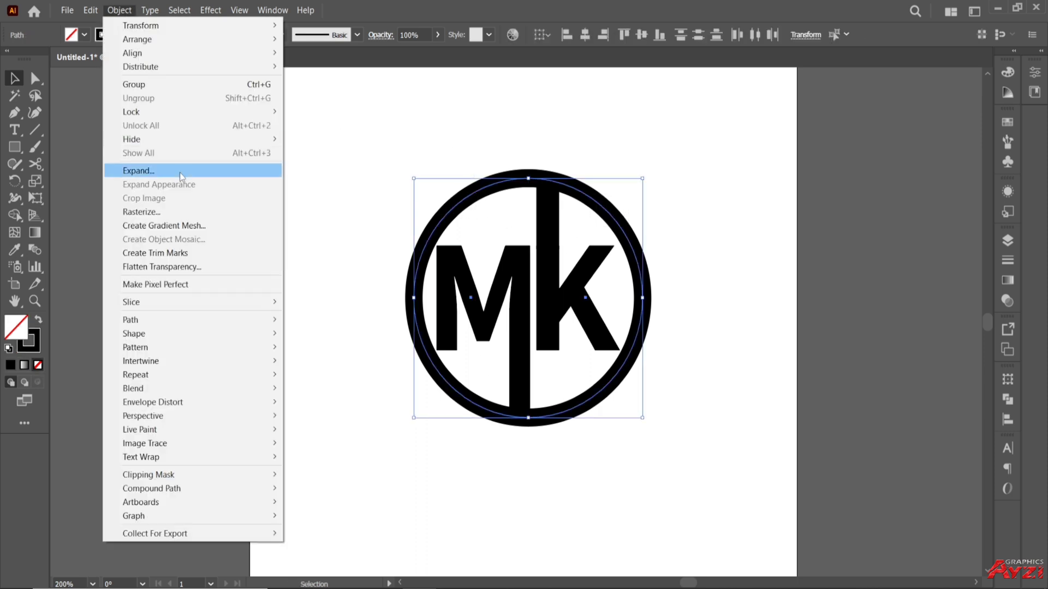
{"action": "left_click", "coordinate": [180, 171]}
{"action": "left_click", "coordinate": [501, 387]}
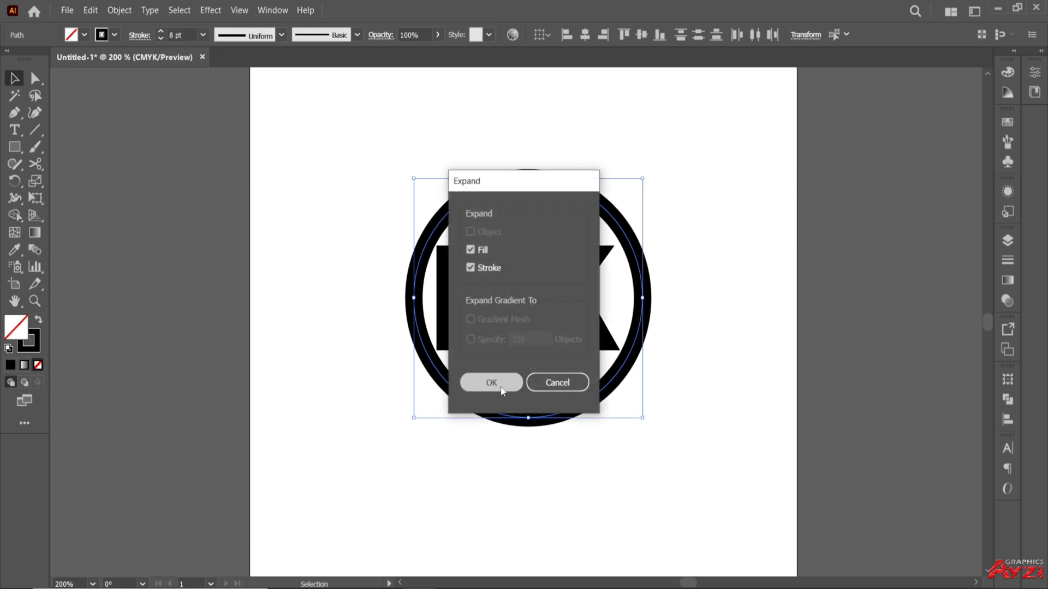
{"action": "left_click", "coordinate": [454, 437]}
Step: Draw a vertical line with no fill and a 0 pt stroke from just below the M down across the ring
{"action": "left_click", "coordinate": [34, 131]}
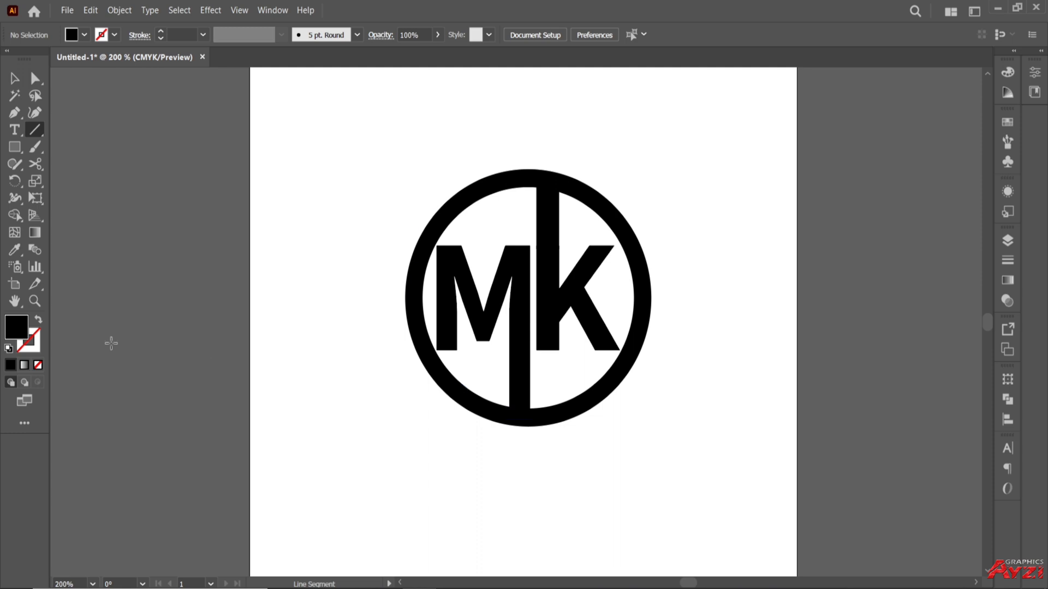
{"action": "left_click", "coordinate": [40, 322]}
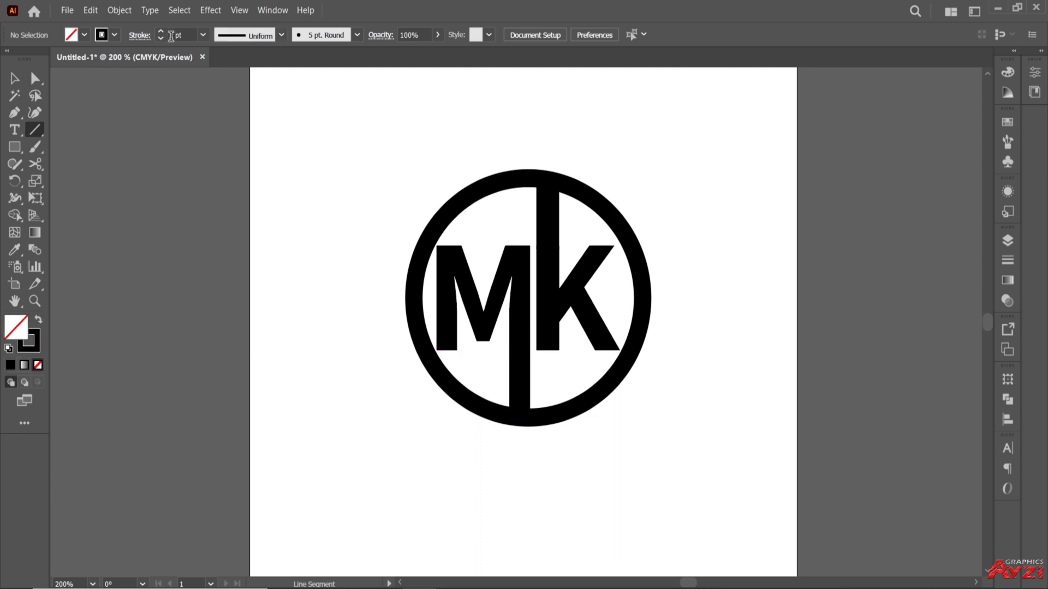
{"action": "scroll", "coordinate": [172, 36], "scroll_direction": "down", "scroll_amount": 1}
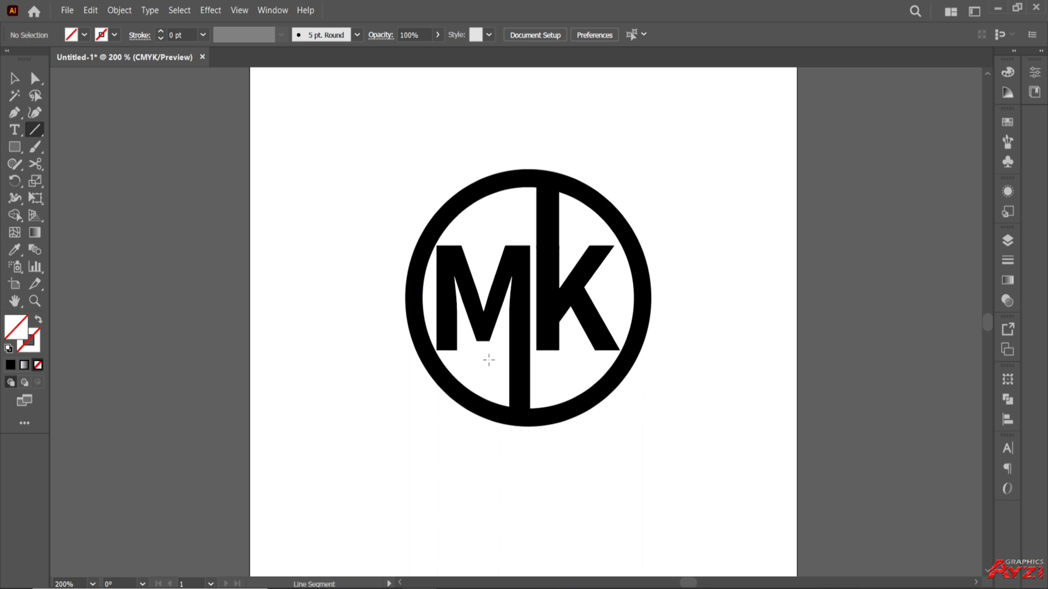
{"action": "left_click_drag", "start_coordinate": [488, 359], "coordinate": [489, 461]}
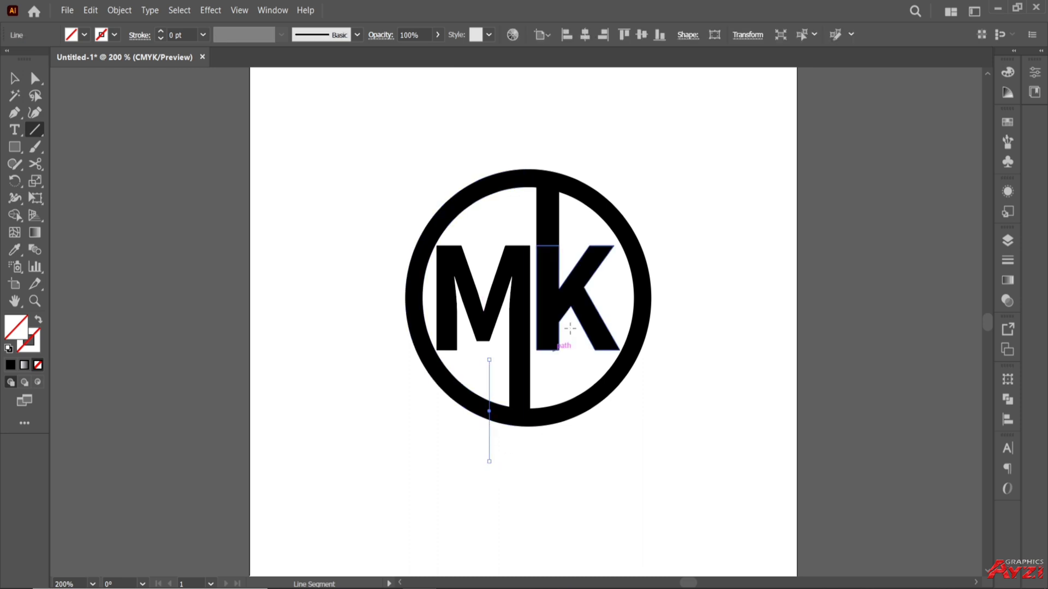
Step: Draw a second vertical line across the ring's upper part, just beside the K's extended stem
{"action": "left_click_drag", "start_coordinate": [577, 235], "coordinate": [578, 148]}
{"action": "left_click", "coordinate": [15, 78]}
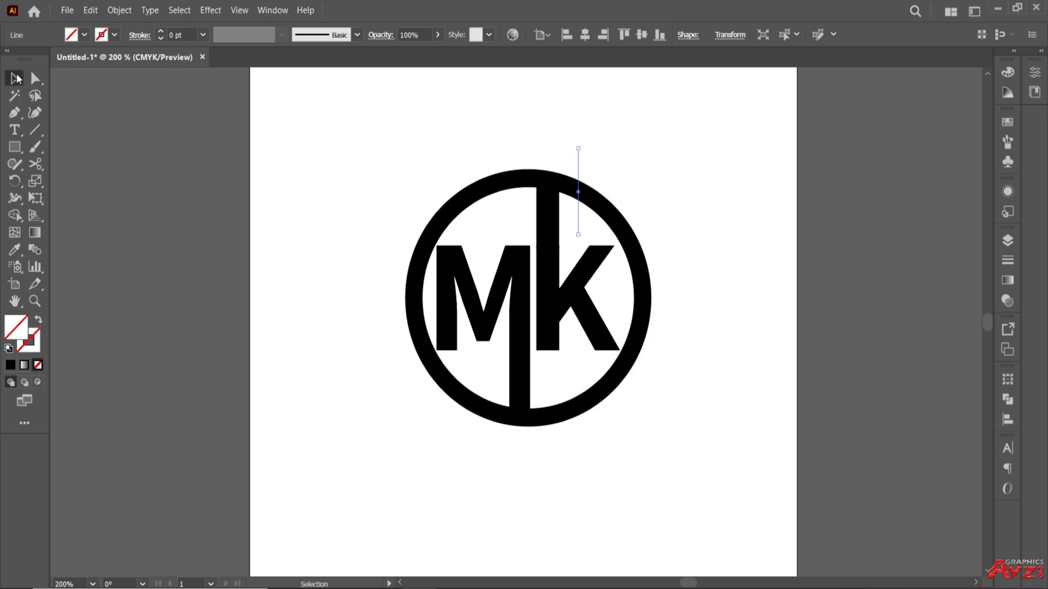
{"action": "left_click", "coordinate": [604, 156]}
Step: Divide both ring halves along the two vertical lines with Pathfinder and ungroup the pieces
{"action": "left_click_drag", "start_coordinate": [582, 211], "coordinate": [566, 211]}
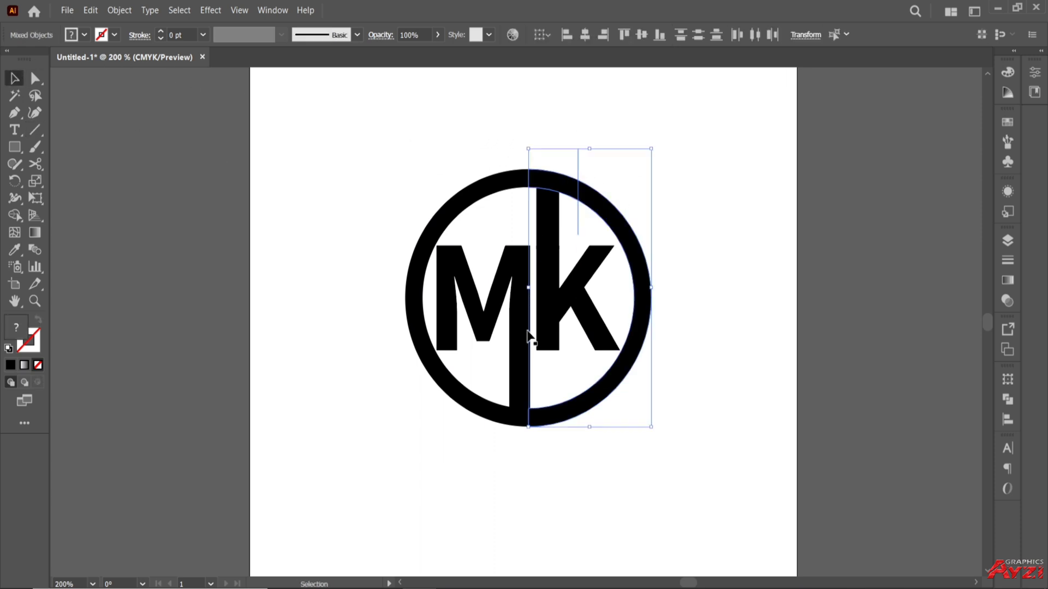
{"action": "left_click", "coordinate": [492, 382], "text": "shift"}
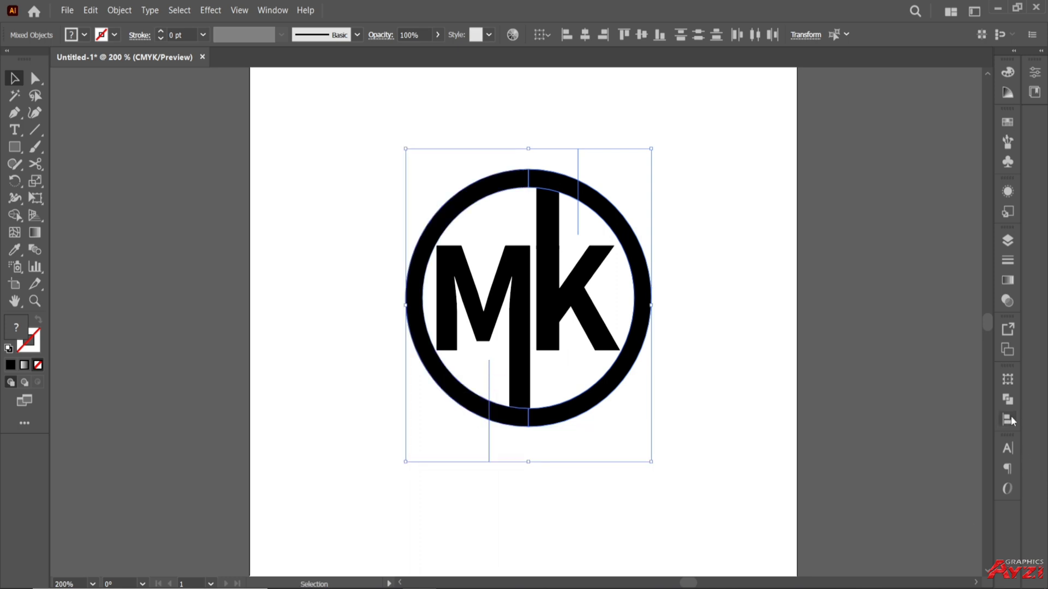
{"action": "left_click", "coordinate": [1007, 399]}
{"action": "left_click", "coordinate": [850, 449]}
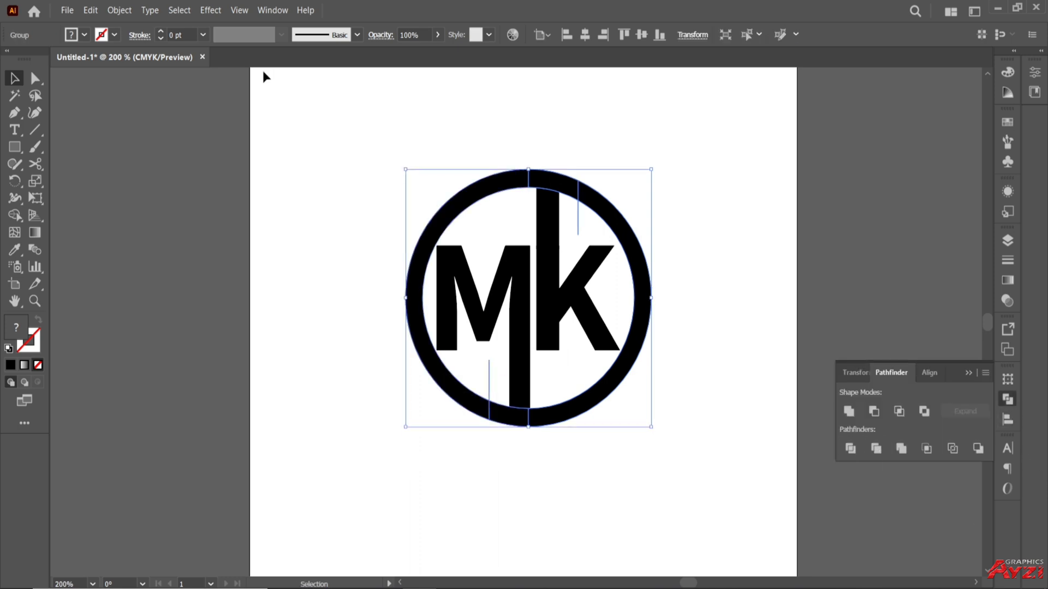
{"action": "left_click", "coordinate": [119, 10]}
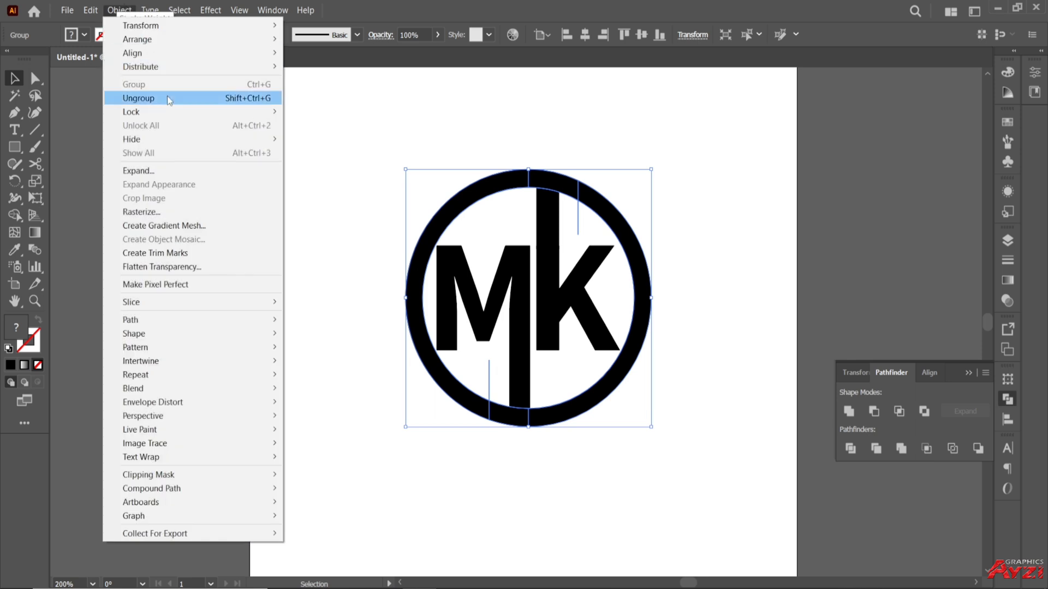
{"action": "left_click", "coordinate": [166, 98]}
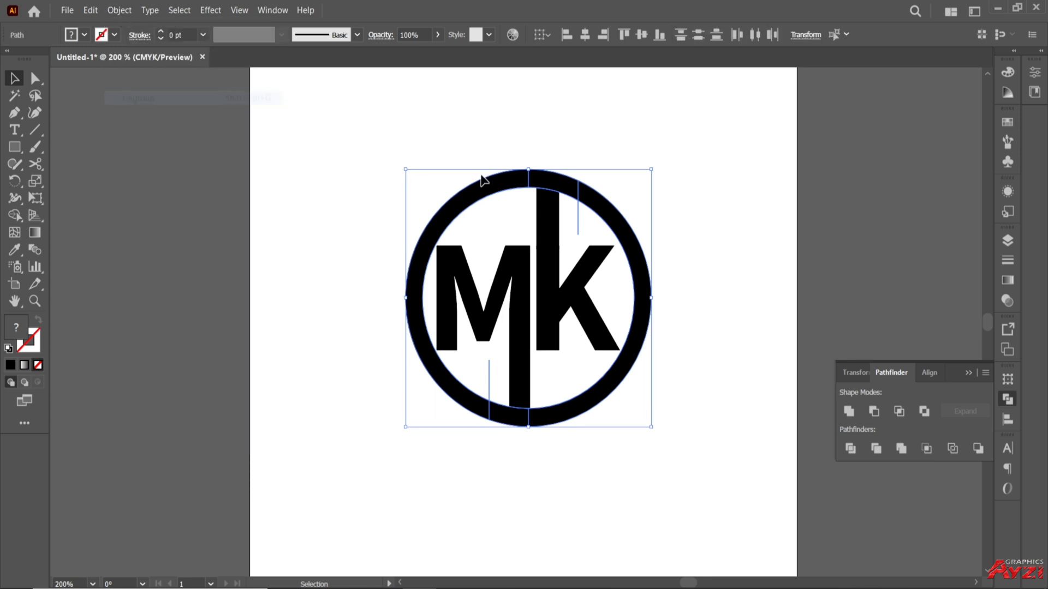
Step: Delete the short ring segments above the K's stem and below the M to open two gaps in the ring
{"action": "left_click", "coordinate": [586, 135]}
{"action": "left_click_drag", "start_coordinate": [548, 179], "coordinate": [551, 148]}
{"action": "key", "text": "Delete"}
{"action": "left_click_drag", "start_coordinate": [500, 431], "coordinate": [497, 456]}
{"action": "key", "text": "Delete"}
{"action": "scroll", "coordinate": [506, 431], "scroll_direction": "up", "scroll_amount": 1}
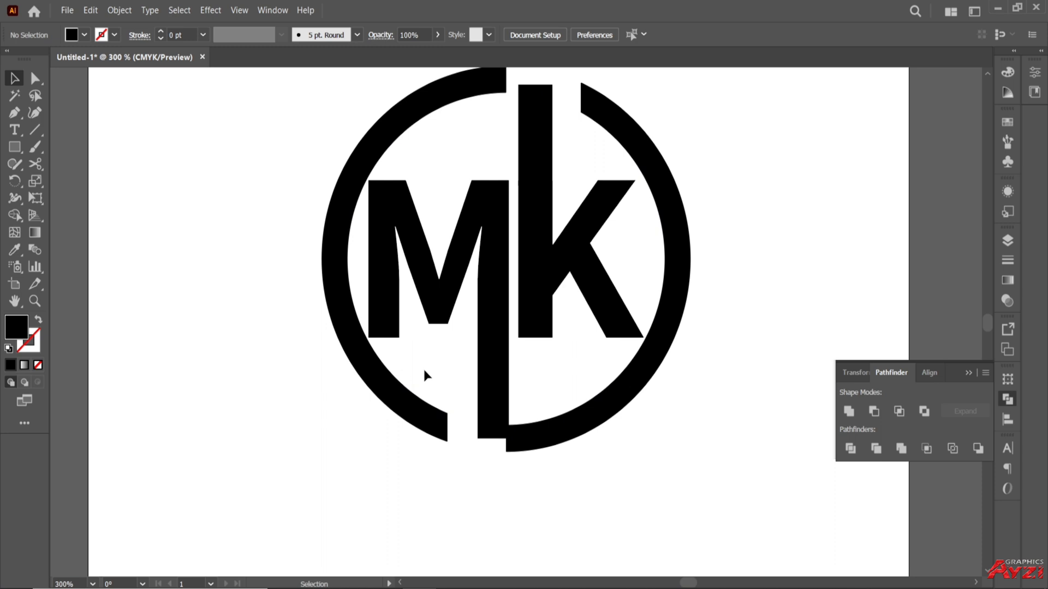
Step: Draw a small black rectangle that connects the bottom of the M's extended leg to the lower end of the ring
{"action": "left_click", "coordinate": [16, 148]}
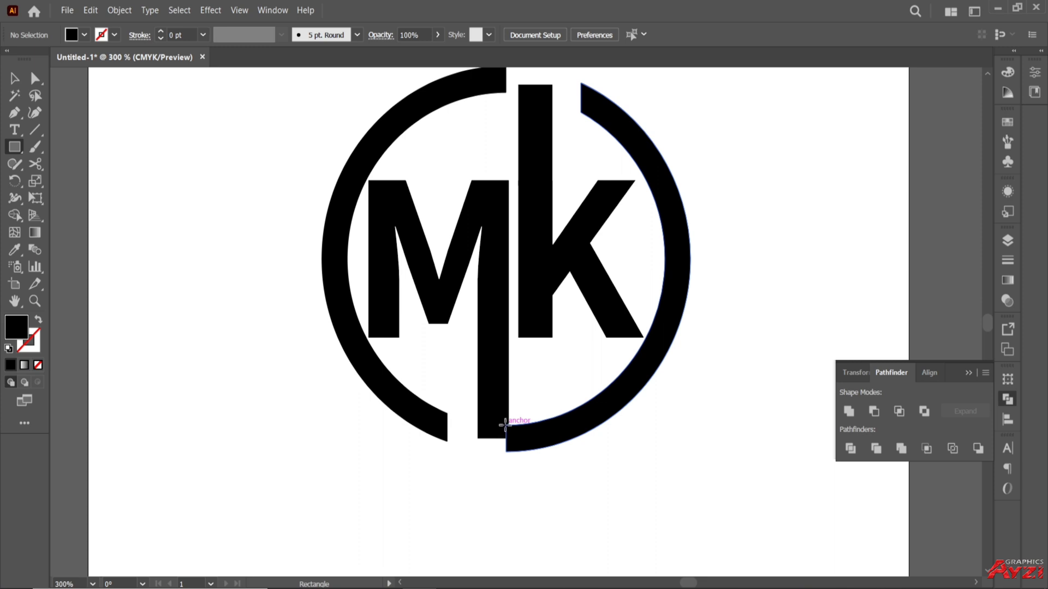
{"action": "left_click_drag", "start_coordinate": [507, 440], "coordinate": [478, 453]}
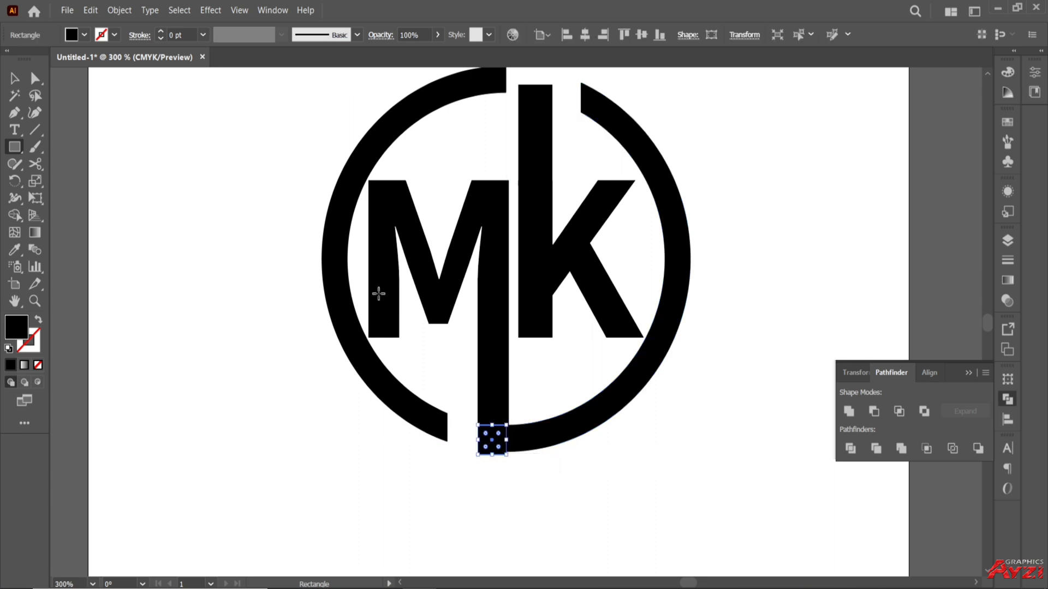
{"action": "left_click", "coordinate": [14, 78]}
{"action": "left_click", "coordinate": [520, 479]}
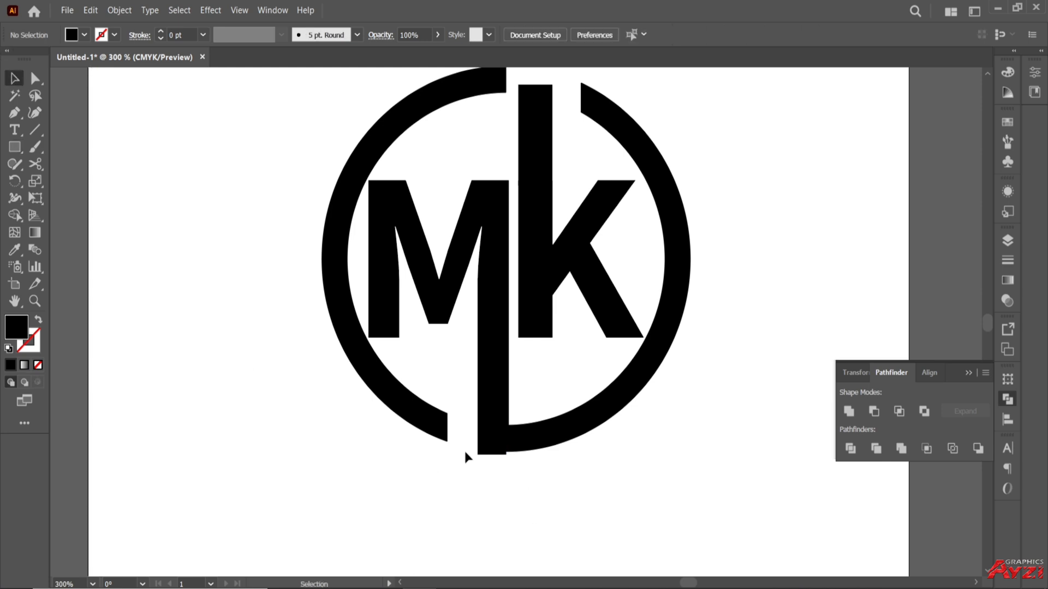
Step: Trim the lower edge of the connecting rectangle under the M so it lines up with the ring's outer edge
{"action": "scroll", "coordinate": [464, 448], "scroll_direction": "up", "scroll_amount": 3}
{"action": "scroll", "coordinate": [576, 458], "scroll_direction": "up", "scroll_amount": 1}
{"action": "left_click", "coordinate": [538, 402]}
{"action": "left_click_drag", "start_coordinate": [510, 456], "coordinate": [509, 452]}
{"action": "left_click", "coordinate": [534, 492]}
{"action": "scroll", "coordinate": [538, 382], "scroll_direction": "down", "scroll_amount": 4}
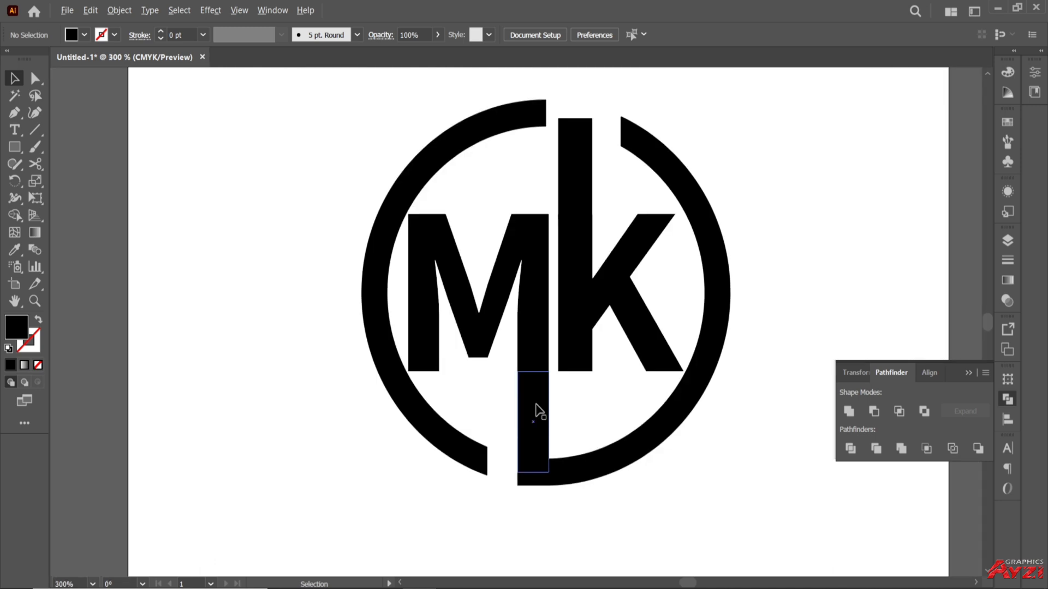
Step: Draw a black rectangle that connects the upper end of the ring's M-side half to the top of the K's stem
{"action": "left_click_drag", "start_coordinate": [551, 297], "coordinate": [515, 463]}
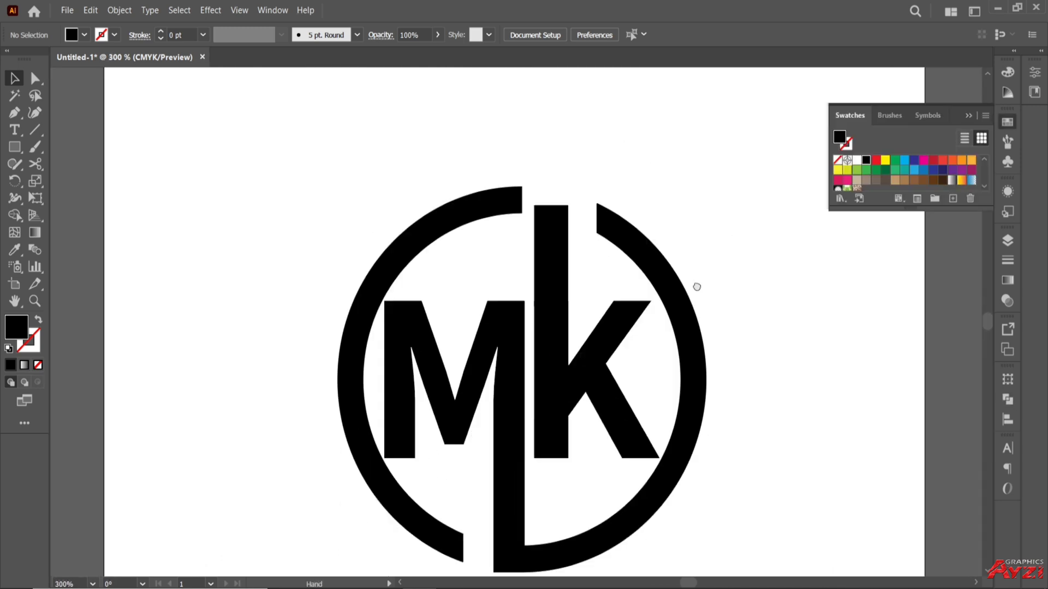
{"action": "left_click_drag", "start_coordinate": [706, 295], "coordinate": [676, 268]}
{"action": "left_click", "coordinate": [15, 147]}
{"action": "scroll", "coordinate": [505, 155], "scroll_direction": "up", "scroll_amount": 1}
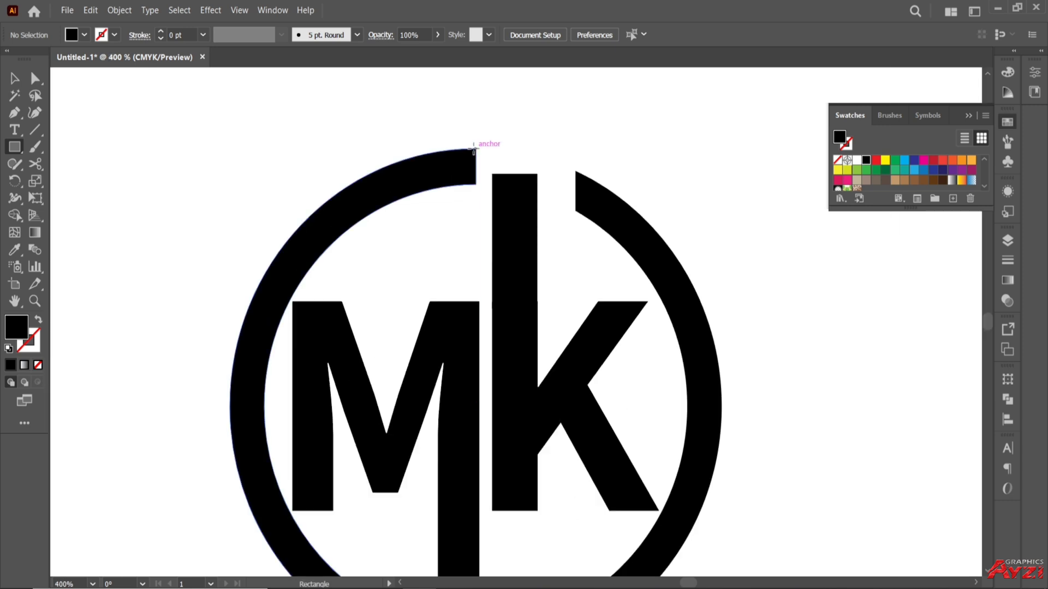
{"action": "left_click_drag", "start_coordinate": [476, 147], "coordinate": [538, 187]}
{"action": "left_click", "coordinate": [14, 79]}
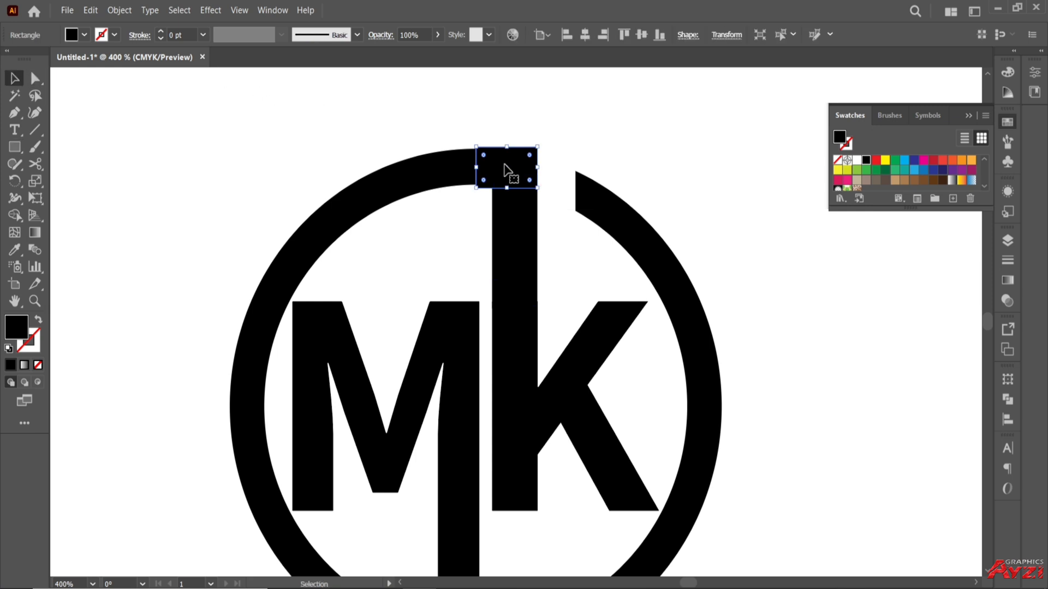
{"action": "left_click", "coordinate": [550, 157]}
Step: Adjust the upper connecting rectangle's top and bottom edges to match the ring's thickness
{"action": "scroll", "coordinate": [501, 154], "scroll_direction": "up", "scroll_amount": 4}
{"action": "left_click", "coordinate": [492, 224]}
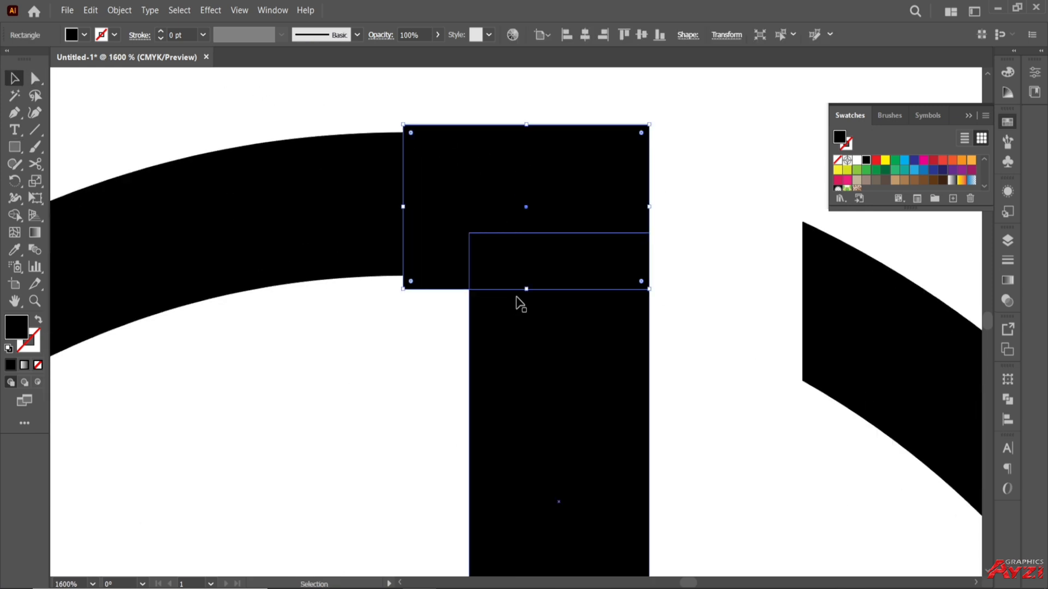
{"action": "left_click_drag", "start_coordinate": [526, 290], "coordinate": [524, 277]}
{"action": "left_click_drag", "start_coordinate": [526, 124], "coordinate": [526, 133]}
{"action": "left_click", "coordinate": [487, 96]}
{"action": "scroll", "coordinate": [491, 140], "scroll_direction": "down", "scroll_amount": 6}
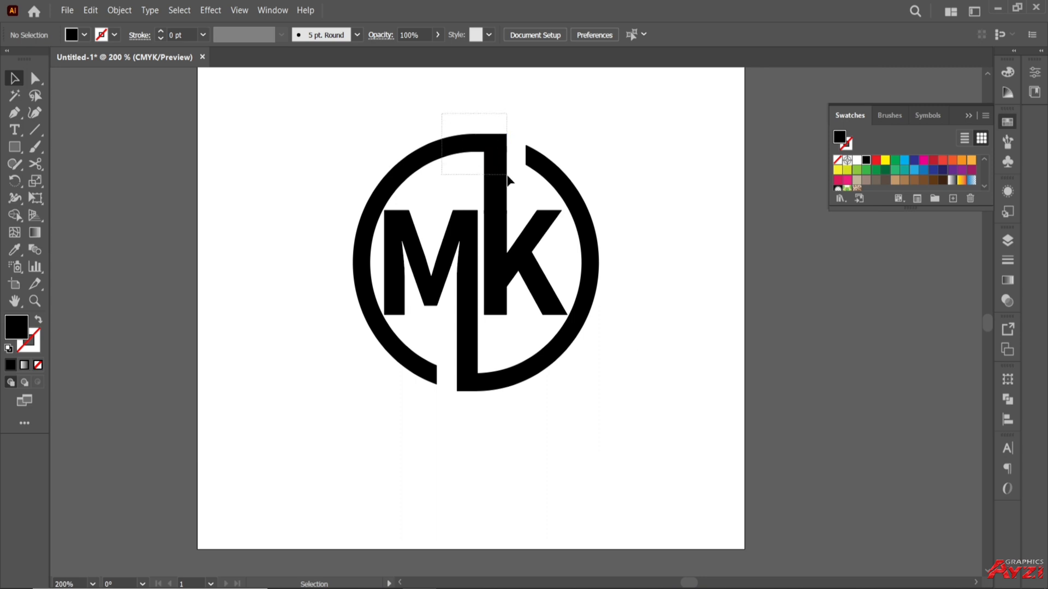
Step: Unite the MK letters, the K's stem extension, the upper connecting rectangle and the attached ring half with Pathfinder
{"action": "key", "text": "ctrl+a"}
{"action": "left_click", "coordinate": [564, 104]}
{"action": "left_click_drag", "start_coordinate": [517, 156], "coordinate": [678, 215]}
{"action": "left_click", "coordinate": [516, 120]}
{"action": "left_click_drag", "start_coordinate": [457, 112], "coordinate": [509, 179]}
{"action": "left_click", "coordinate": [527, 256], "text": "shift"}
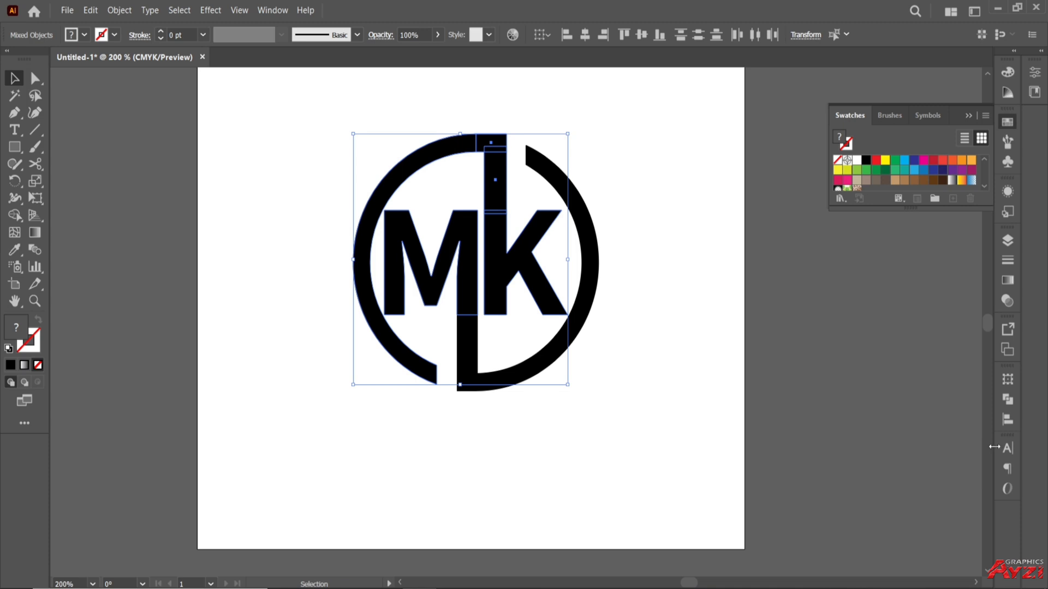
{"action": "left_click", "coordinate": [1010, 421]}
{"action": "left_click", "coordinate": [1009, 401]}
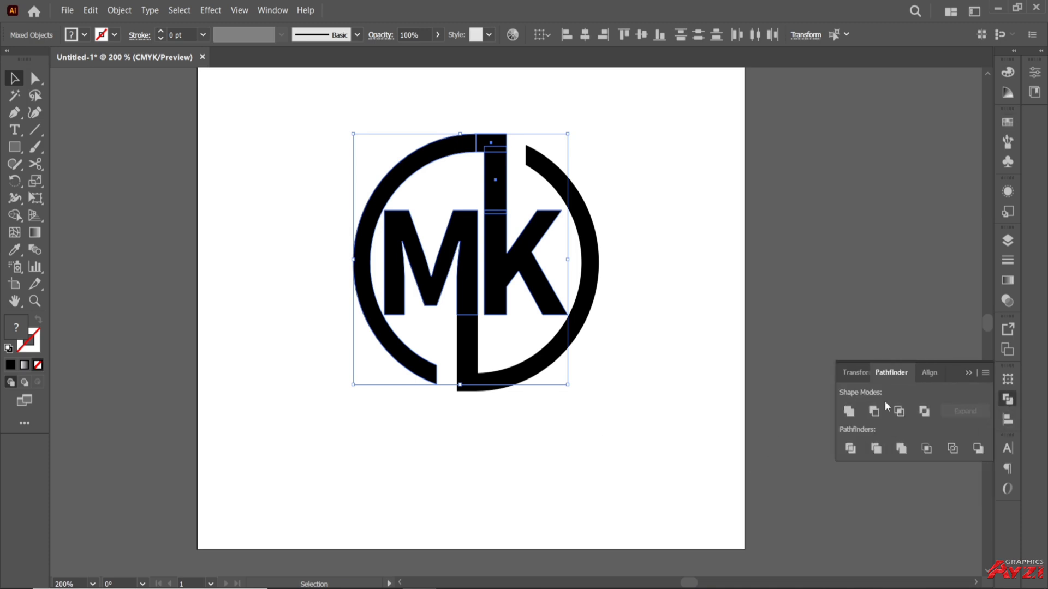
{"action": "left_click", "coordinate": [849, 412]}
{"action": "left_click", "coordinate": [704, 390]}
Step: Unite the M's leg extension, the lower connecting rectangle and the remaining ring half with the rest of the logo
{"action": "left_click", "coordinate": [463, 352]}
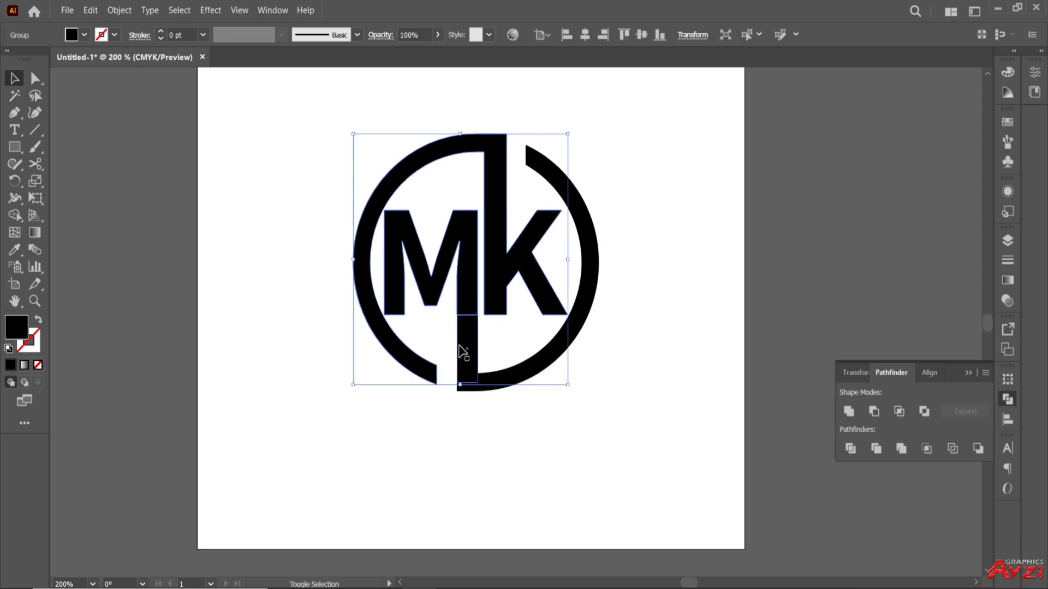
{"action": "left_click", "coordinate": [503, 386], "text": "shift"}
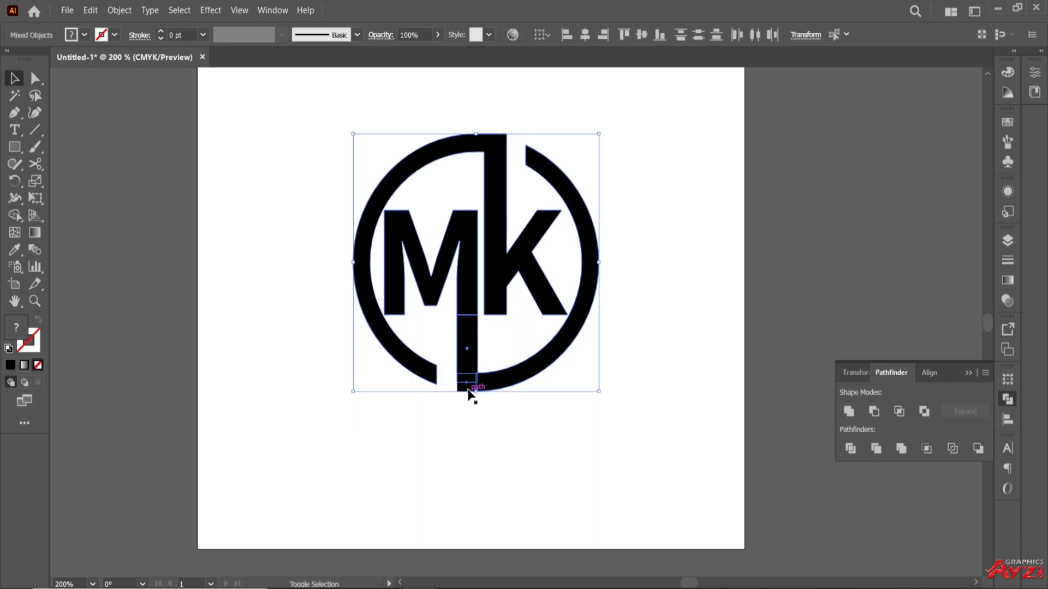
{"action": "left_click", "coordinate": [849, 412]}
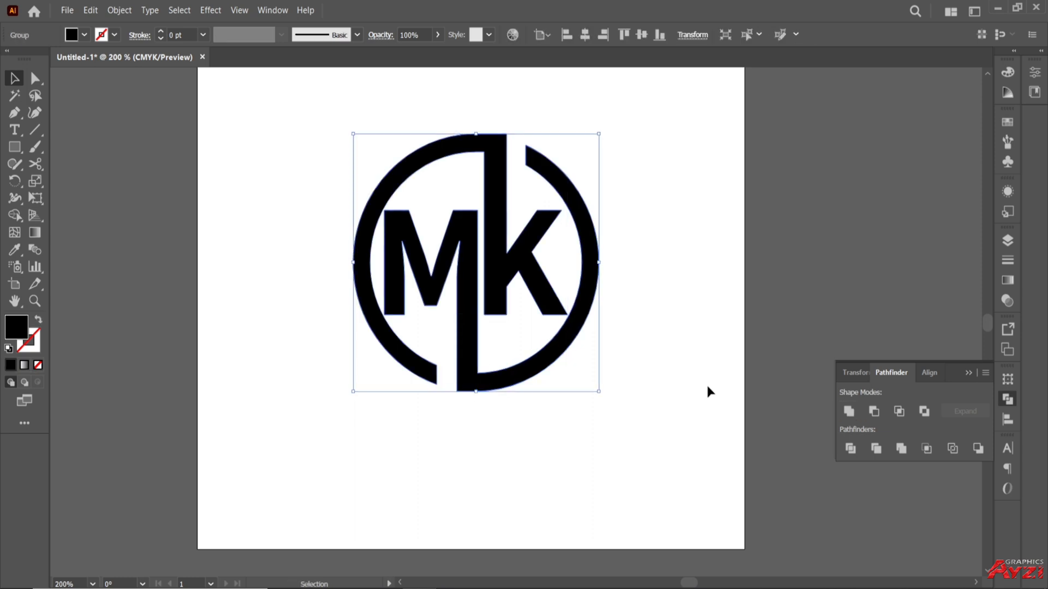
{"action": "left_click", "coordinate": [658, 304]}
Step: Fill the whole united logo with the dark red swatch
{"action": "scroll", "coordinate": [517, 195], "scroll_direction": "down", "scroll_amount": 1}
{"action": "scroll", "coordinate": [541, 204], "scroll_direction": "down", "scroll_amount": 2}
{"action": "left_click_drag", "start_coordinate": [544, 185], "coordinate": [541, 246]}
{"action": "scroll", "coordinate": [525, 284], "scroll_direction": "up", "scroll_amount": 2}
{"action": "left_click_drag", "start_coordinate": [612, 173], "coordinate": [600, 199]}
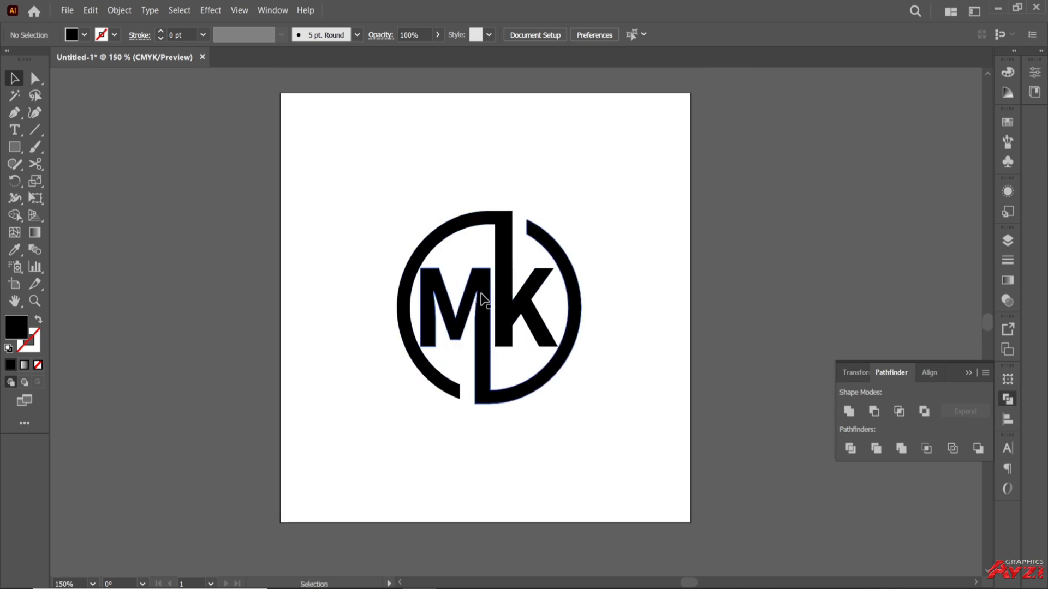
{"action": "left_click", "coordinate": [481, 299]}
{"action": "left_click", "coordinate": [1007, 125]}
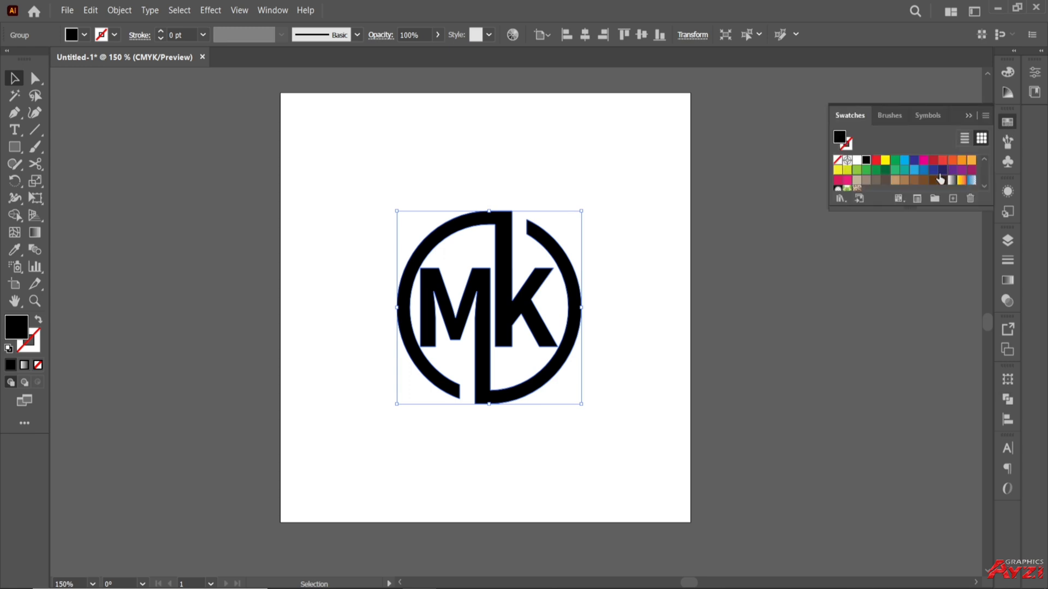
{"action": "left_click", "coordinate": [933, 159]}
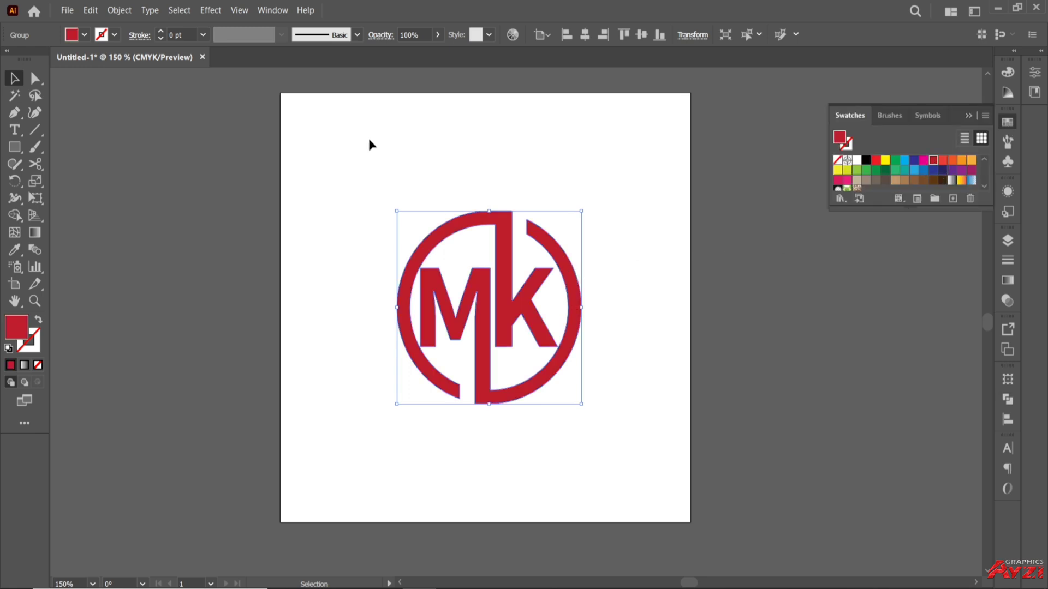
Step: Ungroup the logo and fill the K with its attached ring half in orange
{"action": "left_click", "coordinate": [118, 11]}
{"action": "left_click", "coordinate": [175, 104]}
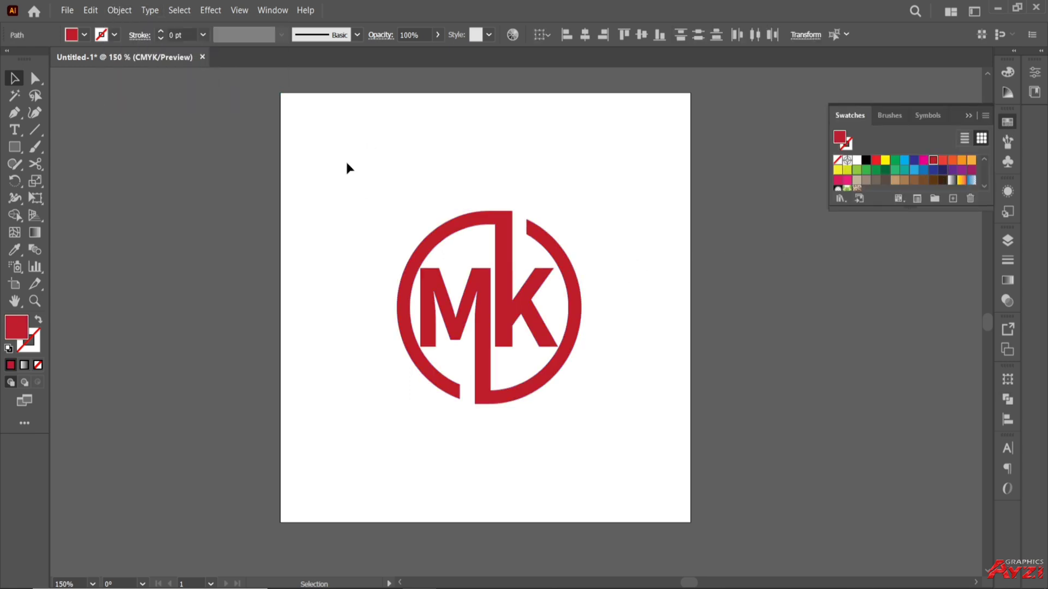
{"action": "left_click", "coordinate": [346, 160]}
{"action": "left_click", "coordinate": [519, 299]}
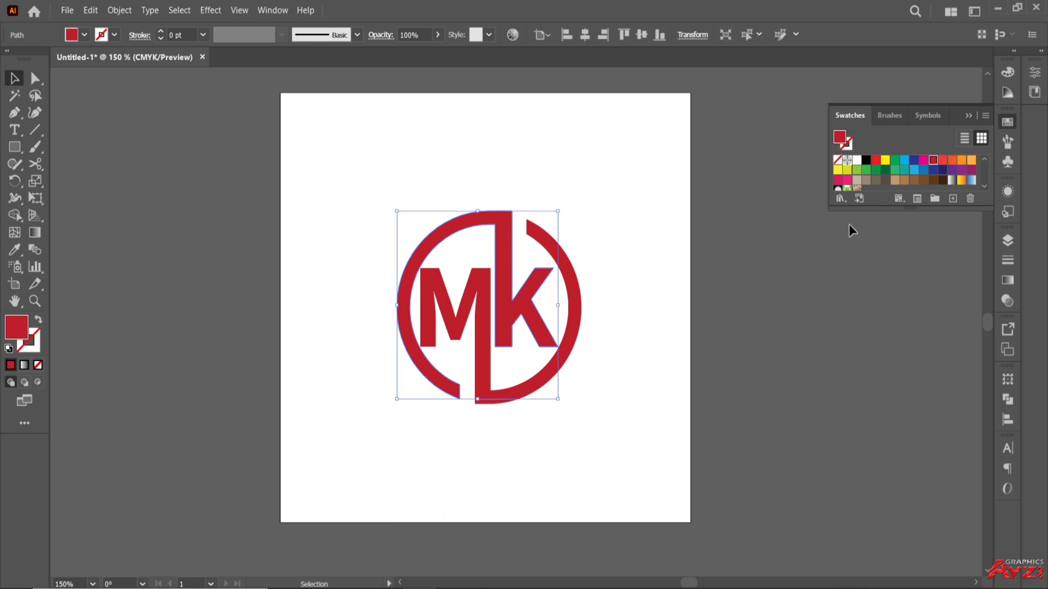
{"action": "left_click", "coordinate": [943, 161]}
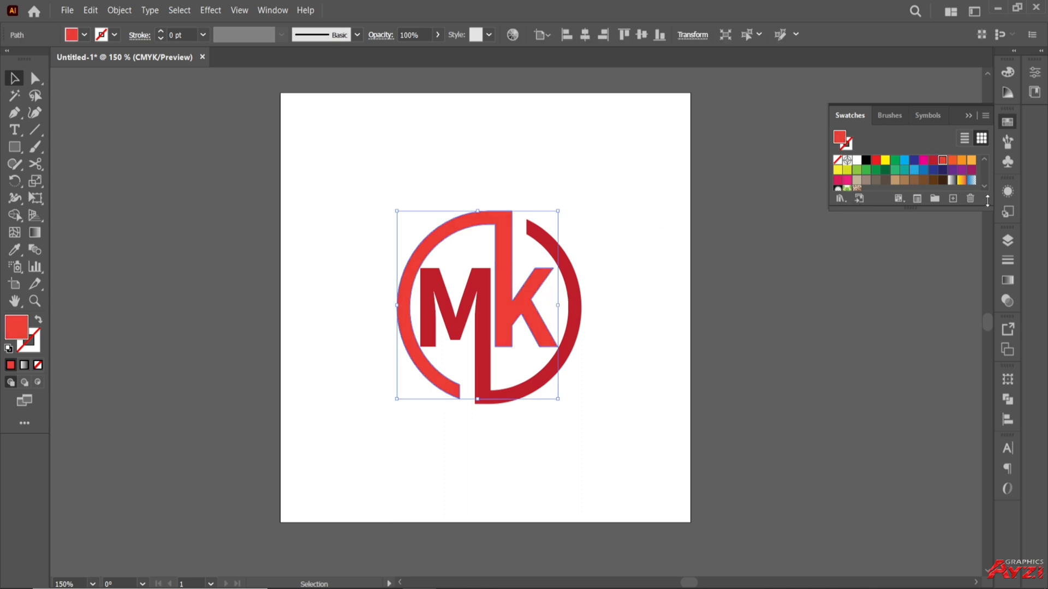
{"action": "left_click", "coordinate": [953, 161]}
{"action": "left_click", "coordinate": [538, 169]}
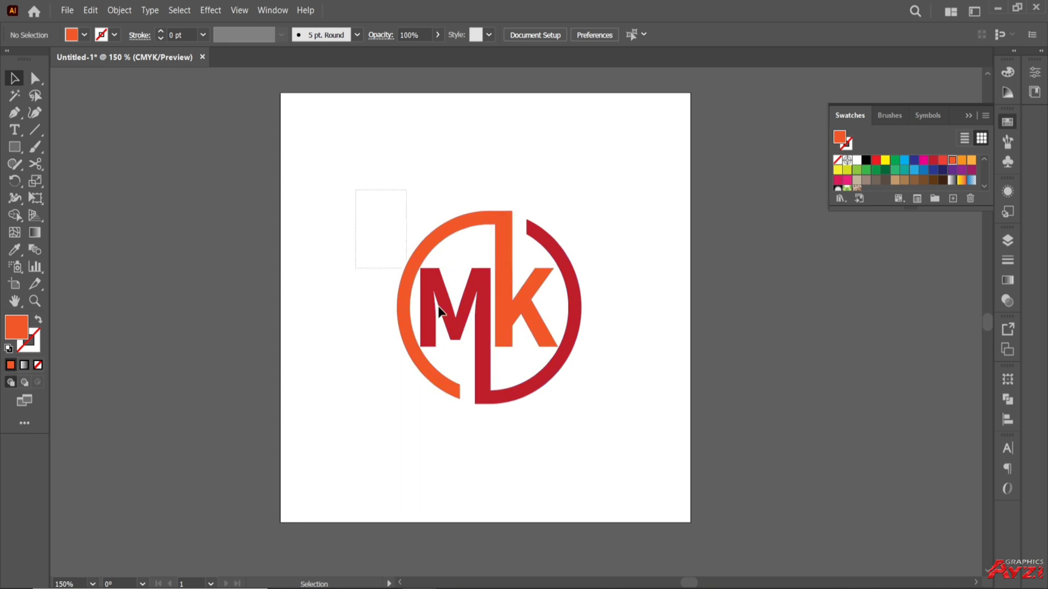
Step: Group the two logo shapes, scaled down to about a quarter of their size and placed lower on the artboard
{"action": "left_click_drag", "start_coordinate": [356, 195], "coordinate": [524, 376]}
{"action": "key", "text": "ctrl+g"}
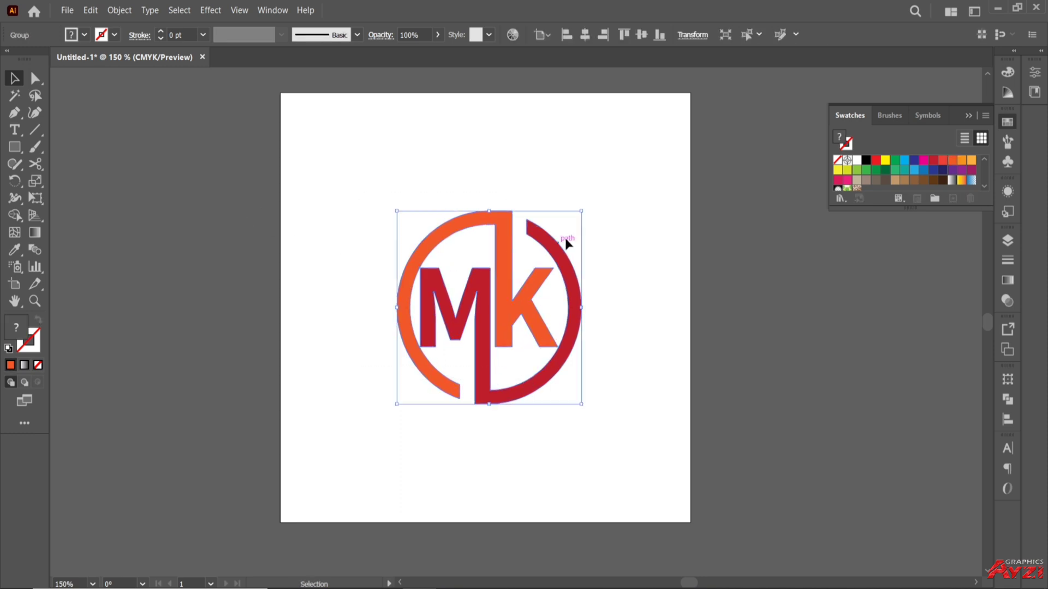
{"action": "left_click_drag", "start_coordinate": [580, 210], "coordinate": [510, 286]}
{"action": "left_click", "coordinate": [532, 265]}
{"action": "scroll", "coordinate": [506, 318], "scroll_direction": "up", "scroll_amount": 2}
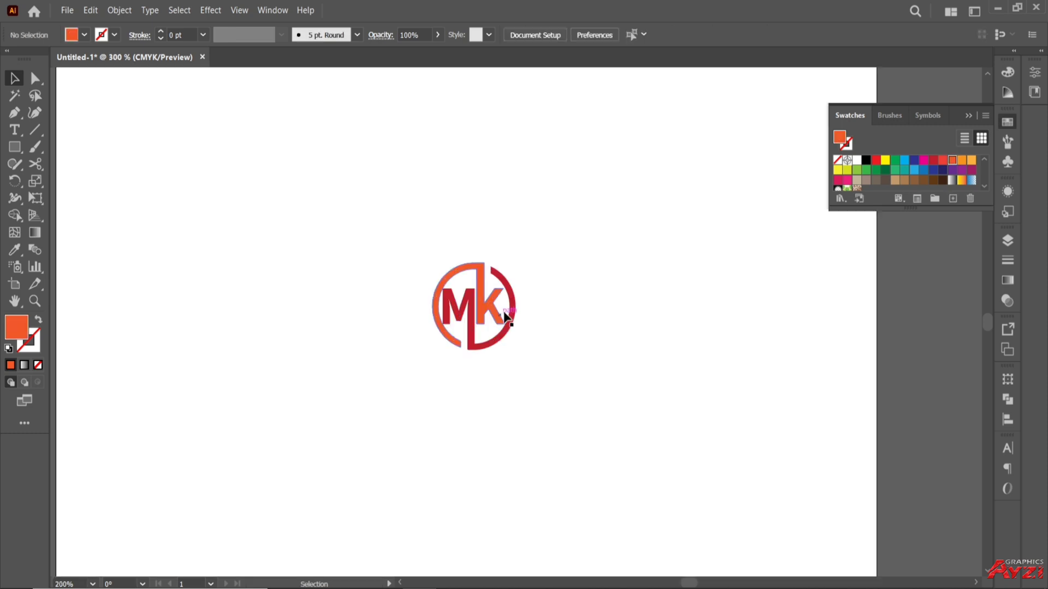
{"action": "left_click_drag", "start_coordinate": [478, 320], "coordinate": [460, 445]}
Step: Draw a wide orange rectangle above the logo and a smaller one resting on its top edge
{"action": "left_click", "coordinate": [15, 146]}
{"action": "left_click_drag", "start_coordinate": [359, 238], "coordinate": [503, 294]}
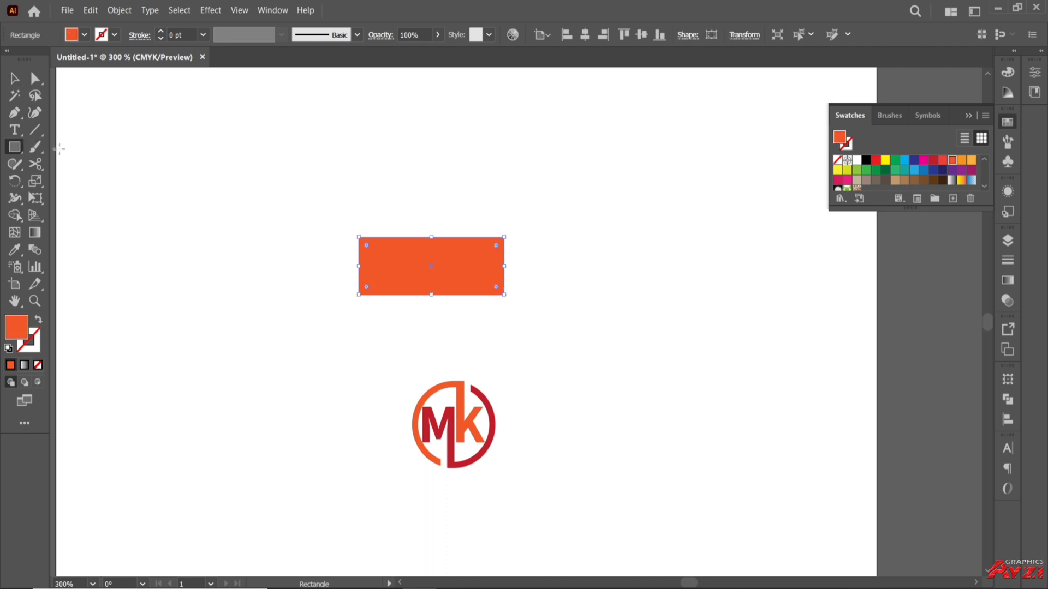
{"action": "left_click_drag", "start_coordinate": [408, 238], "coordinate": [466, 216]}
Step: Centre the small orange rectangle horizontally on the large one, using the large rectangle as the key object
{"action": "left_click", "coordinate": [16, 79]}
{"action": "left_click_drag", "start_coordinate": [348, 171], "coordinate": [503, 285]}
{"action": "left_click", "coordinate": [448, 268]}
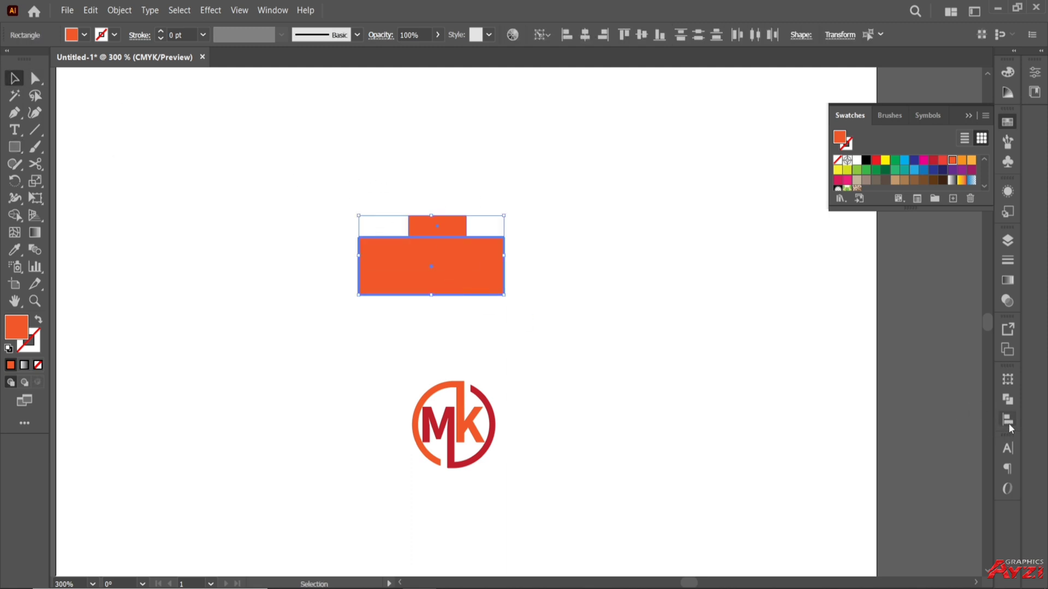
{"action": "left_click", "coordinate": [1007, 419]}
{"action": "left_click", "coordinate": [867, 411]}
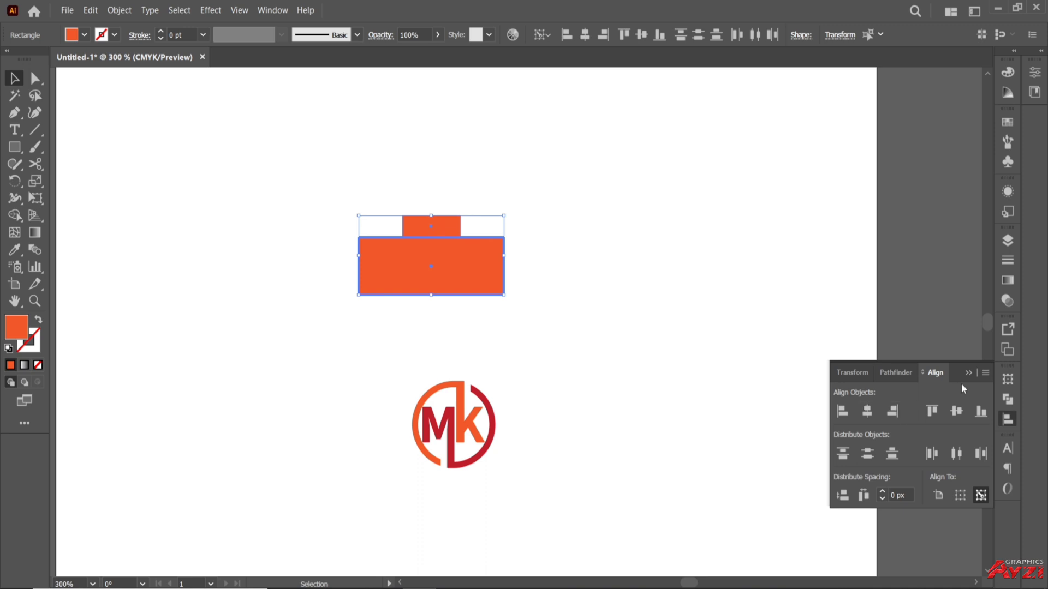
{"action": "left_click", "coordinate": [969, 373]}
Step: Unite the two stacked rectangles into one shape and swap its orange fill to the stroke
{"action": "left_click_drag", "start_coordinate": [386, 234], "coordinate": [533, 329]}
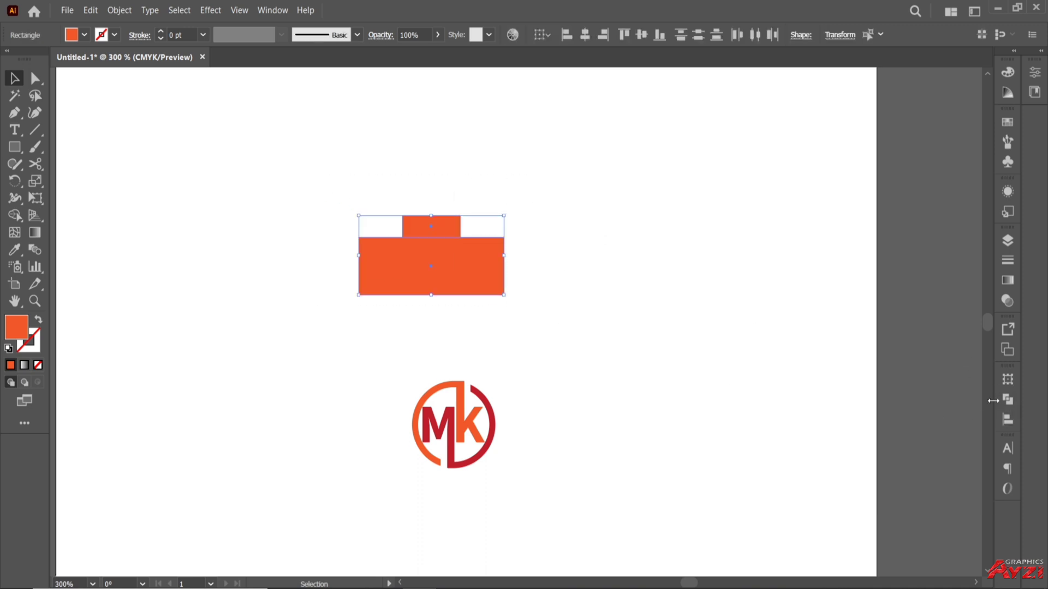
{"action": "left_click", "coordinate": [1008, 400]}
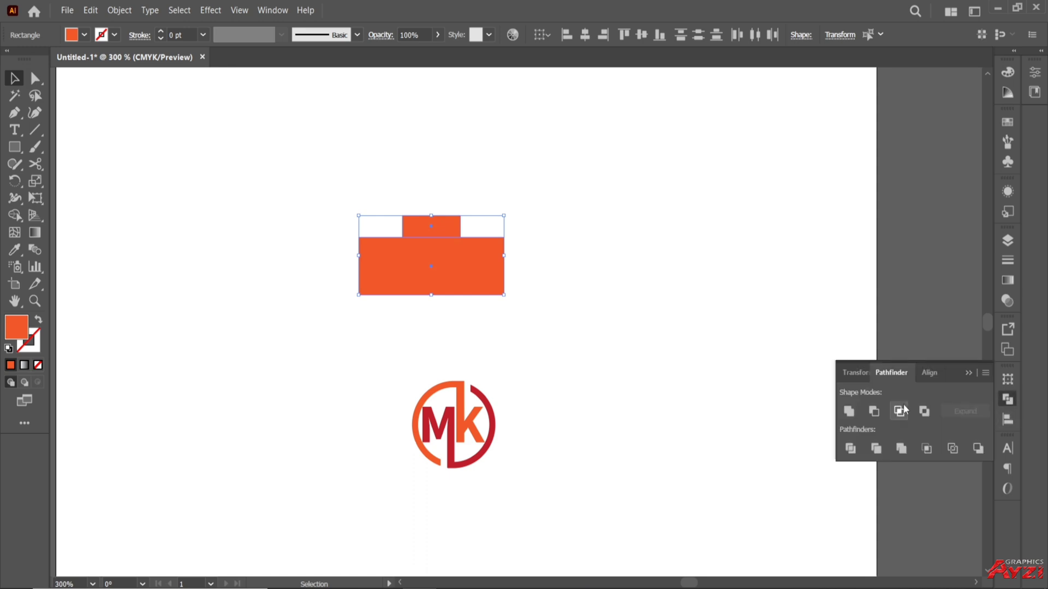
{"action": "left_click", "coordinate": [848, 411]}
{"action": "left_click", "coordinate": [38, 324]}
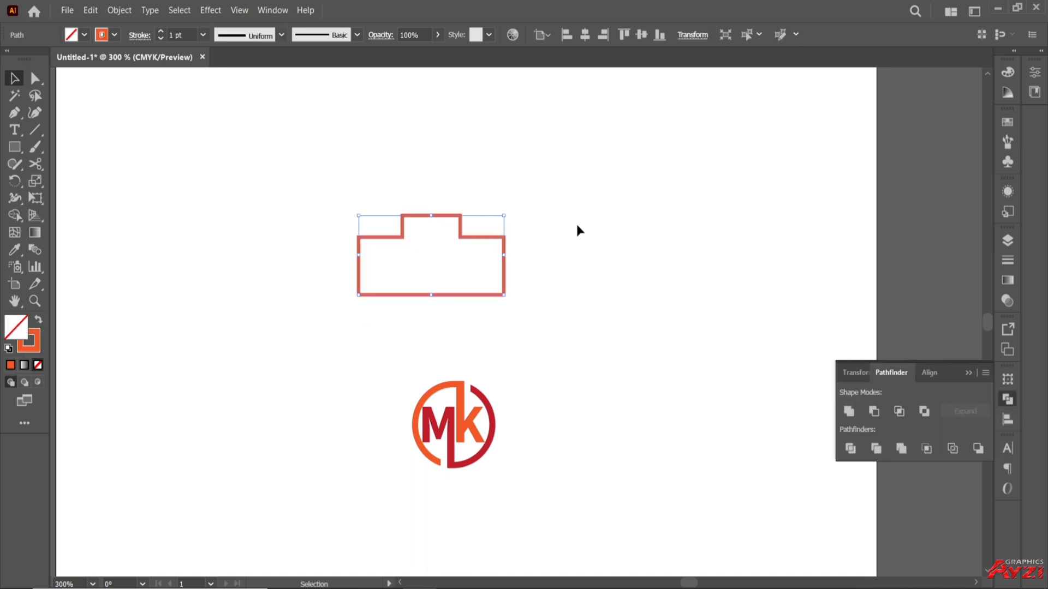
Step: Round all corners of the orange camera-body outline equally with its live corners
{"action": "left_click", "coordinate": [35, 78]}
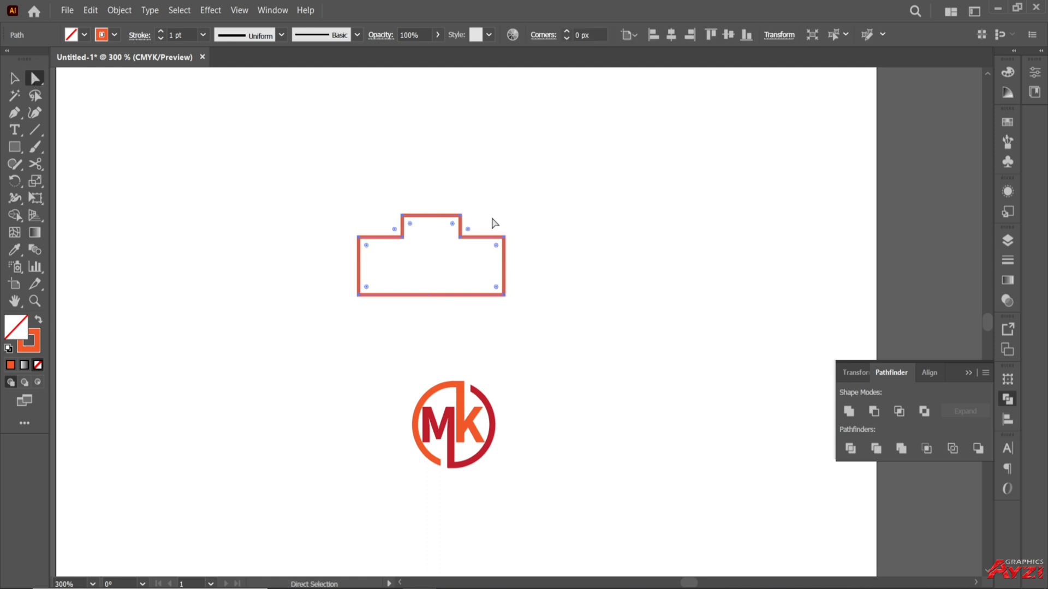
{"action": "scroll", "coordinate": [494, 224], "scroll_direction": "up", "scroll_amount": 2}
{"action": "mouse_move", "coordinate": [422, 221]}
{"action": "left_mouse_down"}
{"action": "mouse_move", "coordinate": [414, 235]}
{"action": "mouse_move", "coordinate": [418, 227]}
{"action": "left_mouse_up"}
{"action": "double_click", "coordinate": [418, 226]}
{"action": "left_click", "coordinate": [557, 345]}
{"action": "left_click", "coordinate": [13, 79]}
{"action": "left_click", "coordinate": [296, 146]}
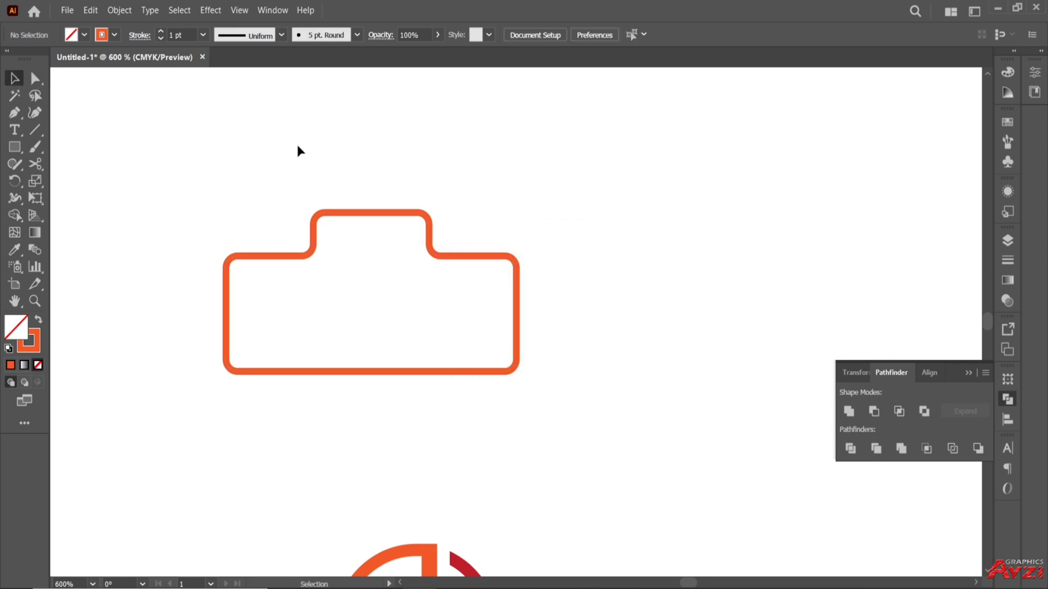
Step: Draw a tiny circle inside the camera body's upper-left corner and set its stroke weight to 0.5 pt
{"action": "left_click", "coordinate": [14, 146]}
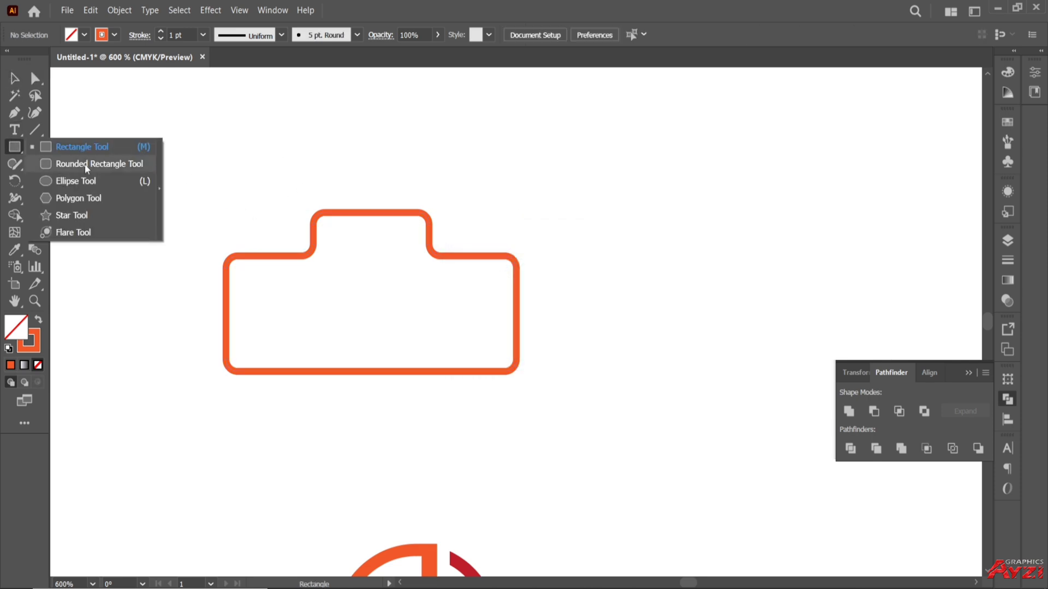
{"action": "left_click", "coordinate": [81, 183]}
{"action": "scroll", "coordinate": [224, 311], "scroll_direction": "up", "scroll_amount": 2}
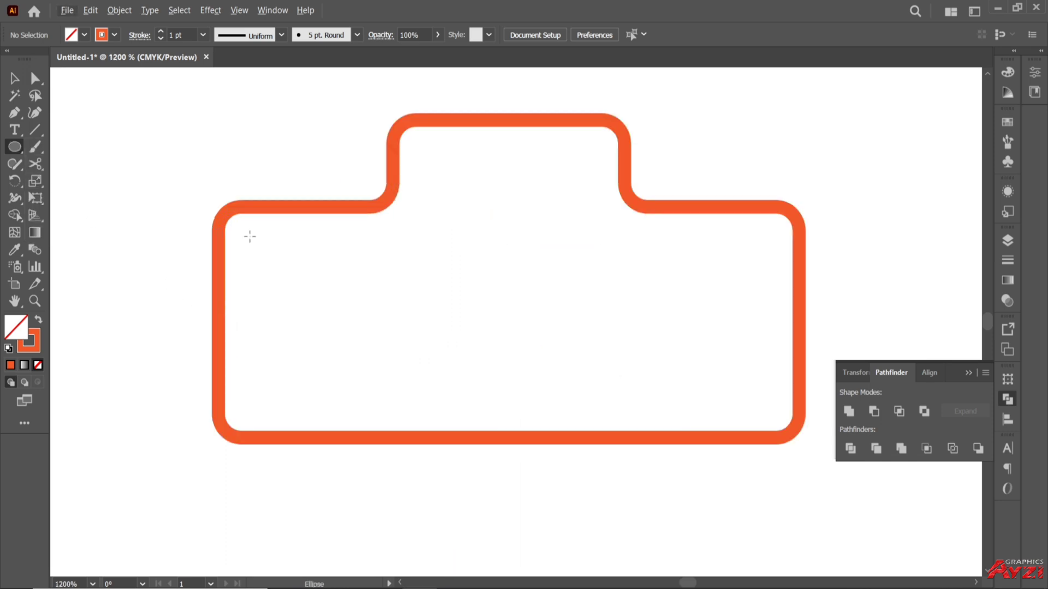
{"action": "left_click_drag", "start_coordinate": [243, 237], "coordinate": [256, 248]}
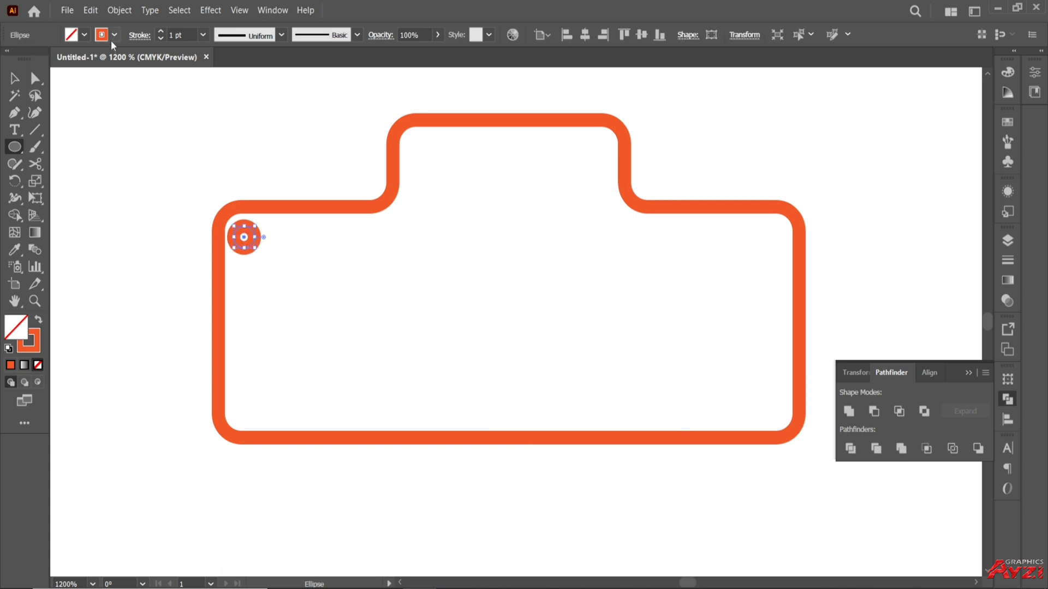
{"action": "scroll", "coordinate": [174, 36], "scroll_direction": "down", "scroll_amount": 3}
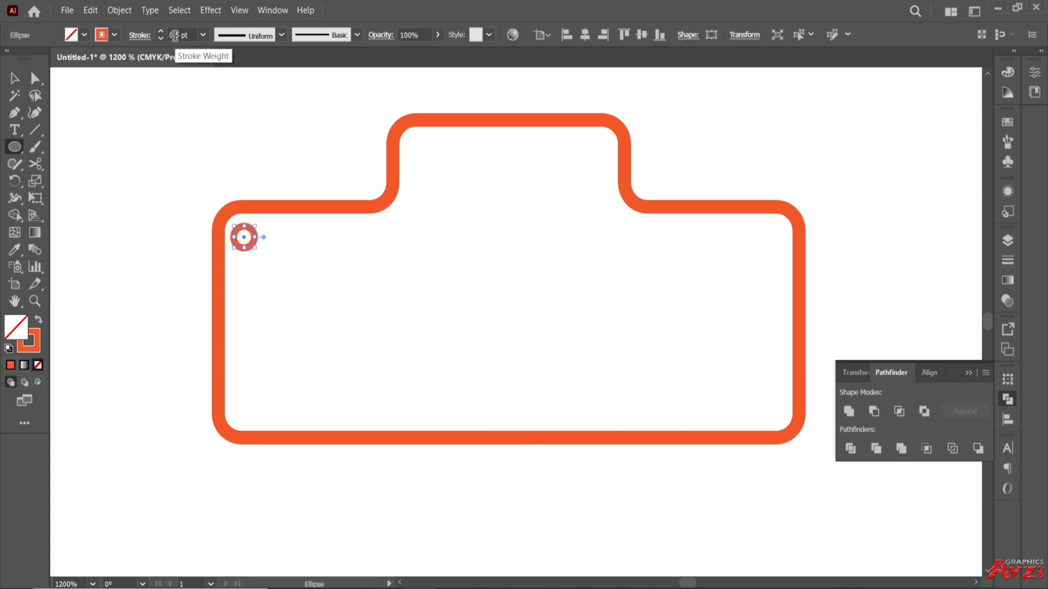
{"action": "scroll", "coordinate": [174, 35], "scroll_direction": "up", "scroll_amount": 1}
Step: Nudge the small circle slightly away from the left side of the camera body
{"action": "left_click", "coordinate": [15, 78]}
{"action": "left_click", "coordinate": [126, 134]}
{"action": "left_click_drag", "start_coordinate": [250, 246], "coordinate": [257, 247]}
{"action": "left_click", "coordinate": [241, 174]}
{"action": "scroll", "coordinate": [243, 177], "scroll_direction": "down", "scroll_amount": 2}
{"action": "left_click_drag", "start_coordinate": [264, 176], "coordinate": [416, 187]}
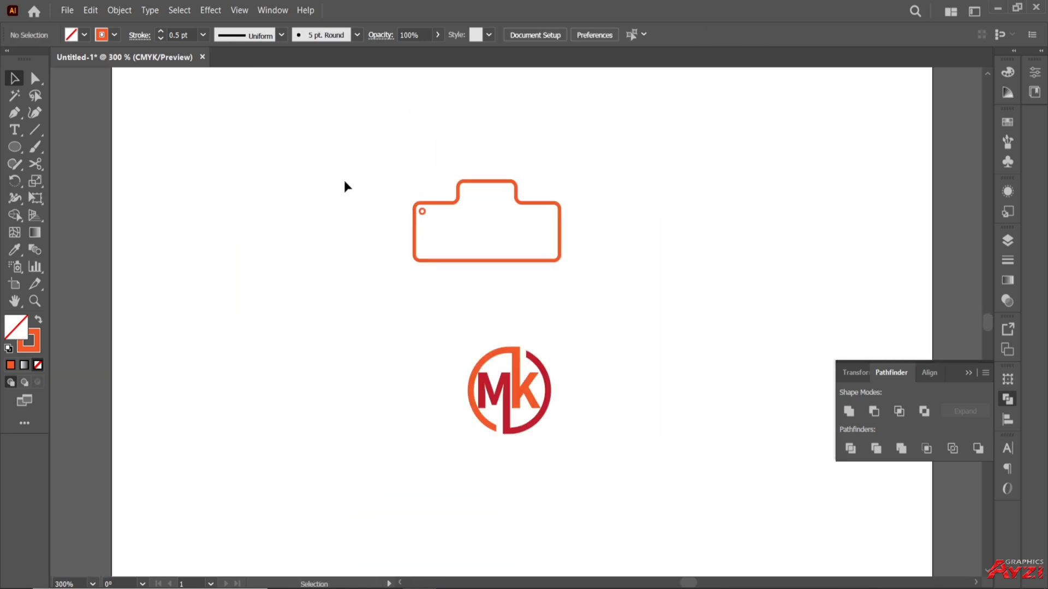
Step: Enlarge the small circle to about one and a half times its size and move it slightly inward from the corner
{"action": "scroll", "coordinate": [420, 201], "scroll_direction": "up", "scroll_amount": 6}
{"action": "left_click", "coordinate": [446, 287]}
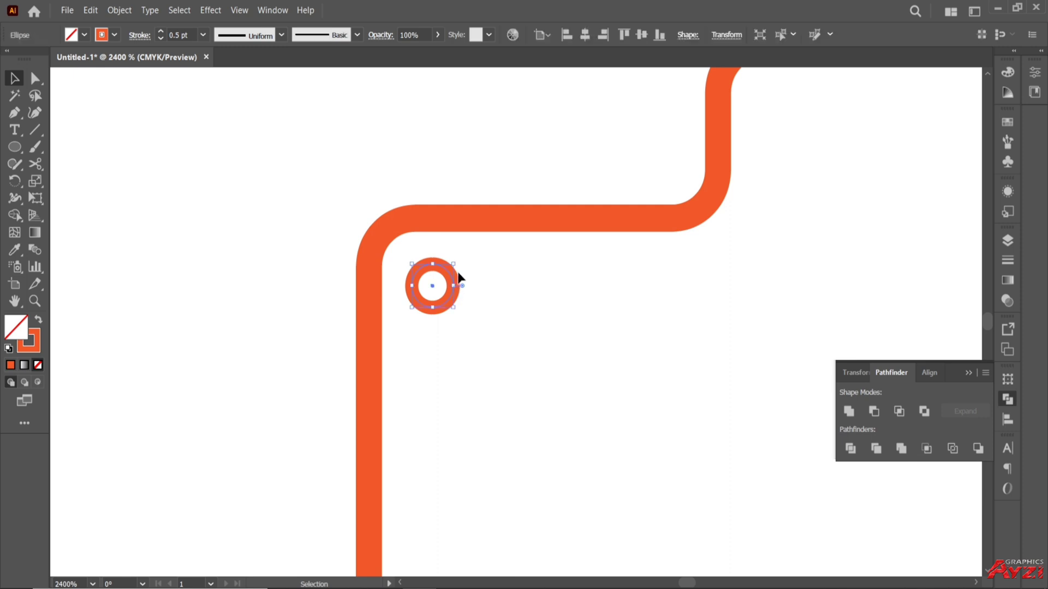
{"action": "left_click_drag", "start_coordinate": [453, 262], "coordinate": [483, 300]}
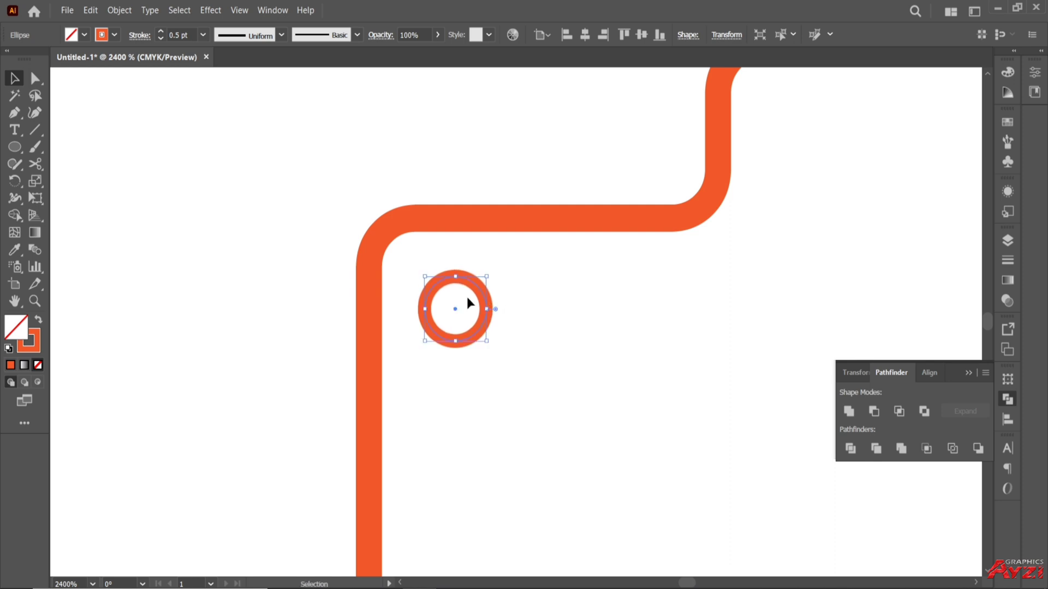
{"action": "scroll", "coordinate": [463, 295], "scroll_direction": "down", "scroll_amount": 3}
{"action": "scroll", "coordinate": [462, 292], "scroll_direction": "down", "scroll_amount": 3}
{"action": "left_click_drag", "start_coordinate": [566, 253], "coordinate": [515, 186]}
{"action": "left_click", "coordinate": [567, 175]}
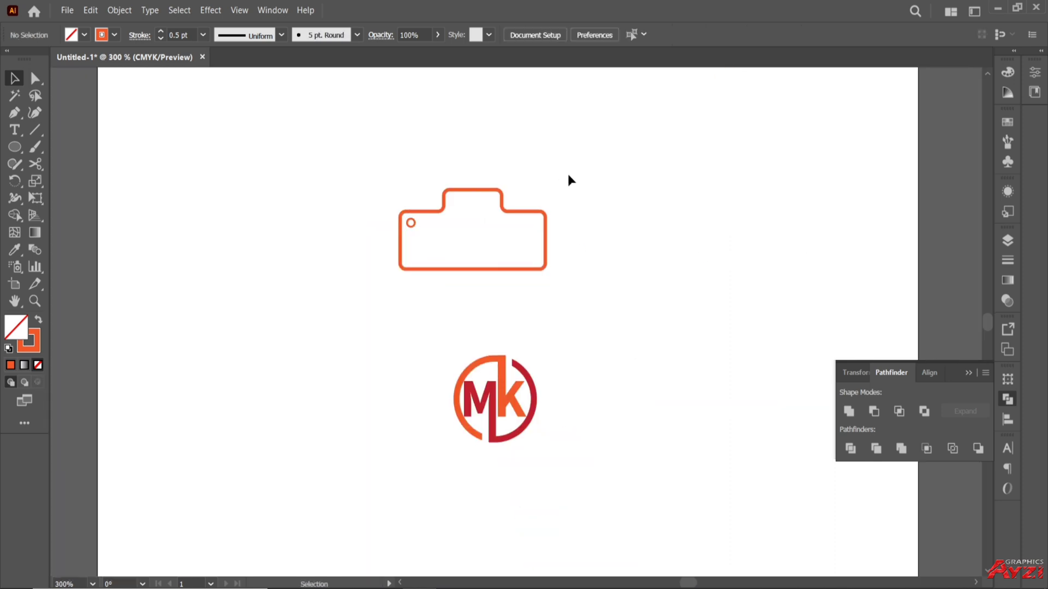
Step: Group the camera body with the small circle and expand their fill and stroke into shapes
{"action": "left_click_drag", "start_coordinate": [355, 164], "coordinate": [581, 285]}
{"action": "key", "text": "a"}
{"action": "key", "text": "v"}
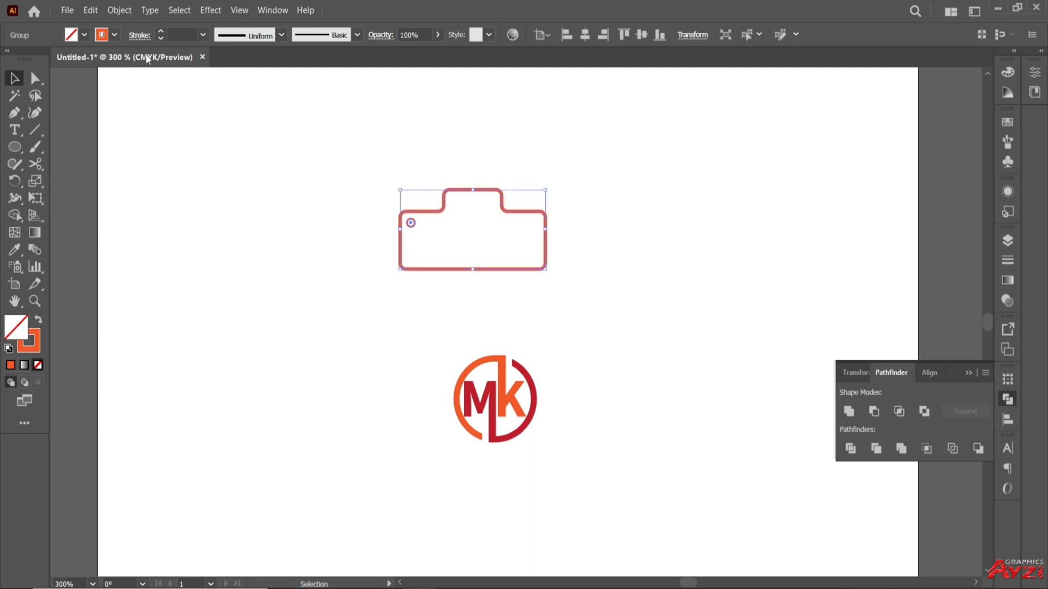
{"action": "left_click", "coordinate": [126, 9]}
{"action": "left_click", "coordinate": [158, 170]}
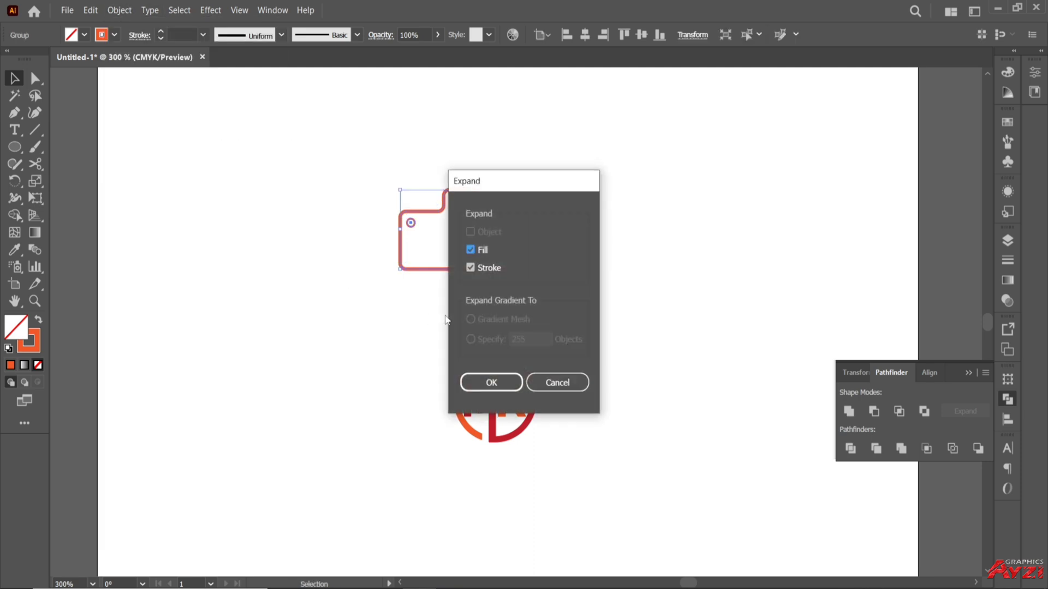
{"action": "left_click", "coordinate": [491, 383]}
{"action": "left_click", "coordinate": [558, 368]}
Step: Move the MK logo onto the camera body and scale it down proportionally to fit inside the outline
{"action": "left_click_drag", "start_coordinate": [506, 391], "coordinate": [505, 226]}
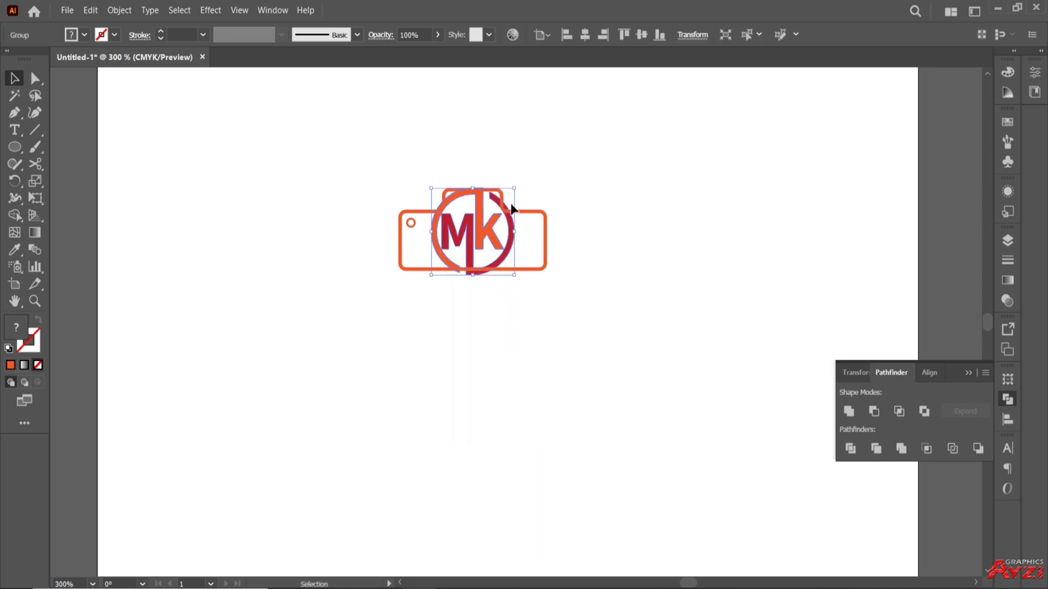
{"action": "mouse_move", "coordinate": [515, 188]}
{"action": "left_mouse_down"}
{"action": "mouse_move", "coordinate": [516, 168]}
{"action": "mouse_move", "coordinate": [511, 190]}
{"action": "left_mouse_up"}
{"action": "scroll", "coordinate": [458, 204], "scroll_direction": "up", "scroll_amount": 1}
{"action": "scroll", "coordinate": [459, 204], "scroll_direction": "up", "scroll_amount": 2}
{"action": "left_click_drag", "start_coordinate": [592, 167], "coordinate": [589, 177]}
{"action": "left_click_drag", "start_coordinate": [538, 285], "coordinate": [540, 284]}
{"action": "scroll", "coordinate": [519, 290], "scroll_direction": "up", "scroll_amount": 3}
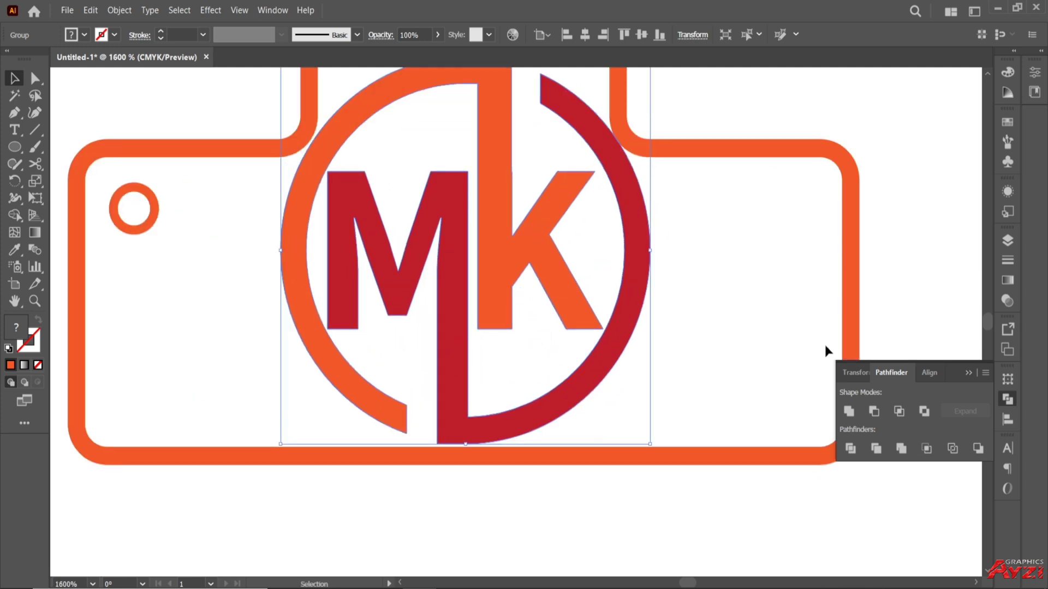
Step: Centre the MK logo horizontally on the camera group, using the camera as the key object
{"action": "left_click", "coordinate": [852, 244], "text": "shift"}
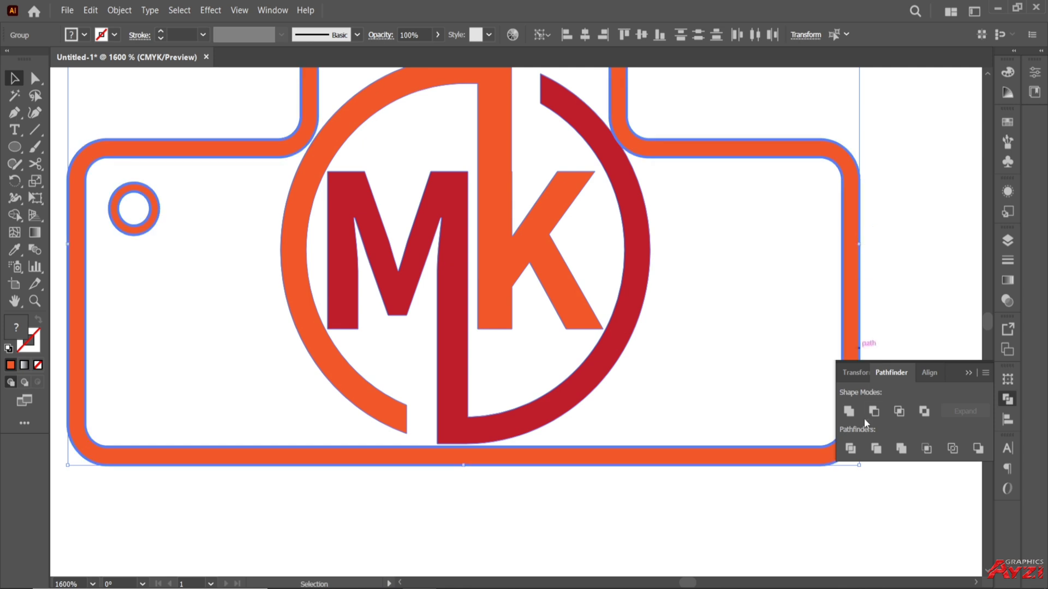
{"action": "left_click", "coordinate": [1011, 419]}
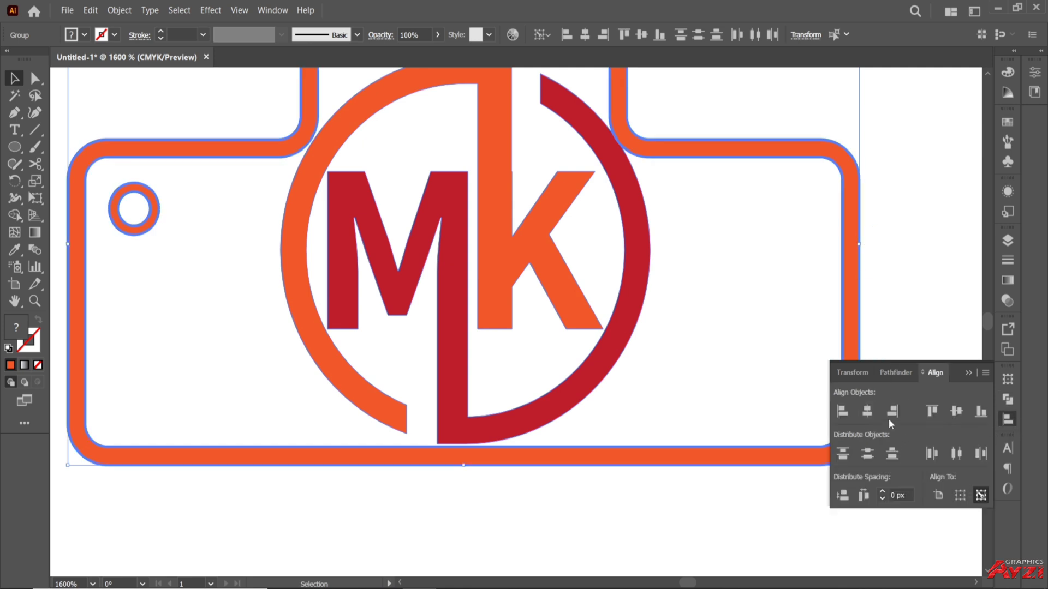
{"action": "left_click", "coordinate": [867, 412]}
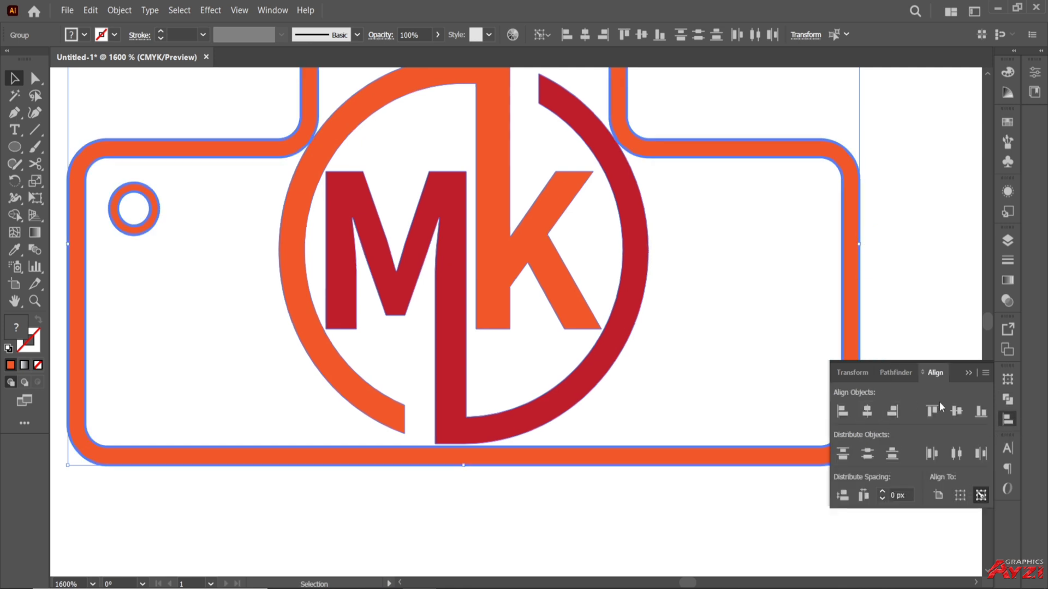
{"action": "left_click", "coordinate": [969, 373]}
{"action": "left_click", "coordinate": [915, 194]}
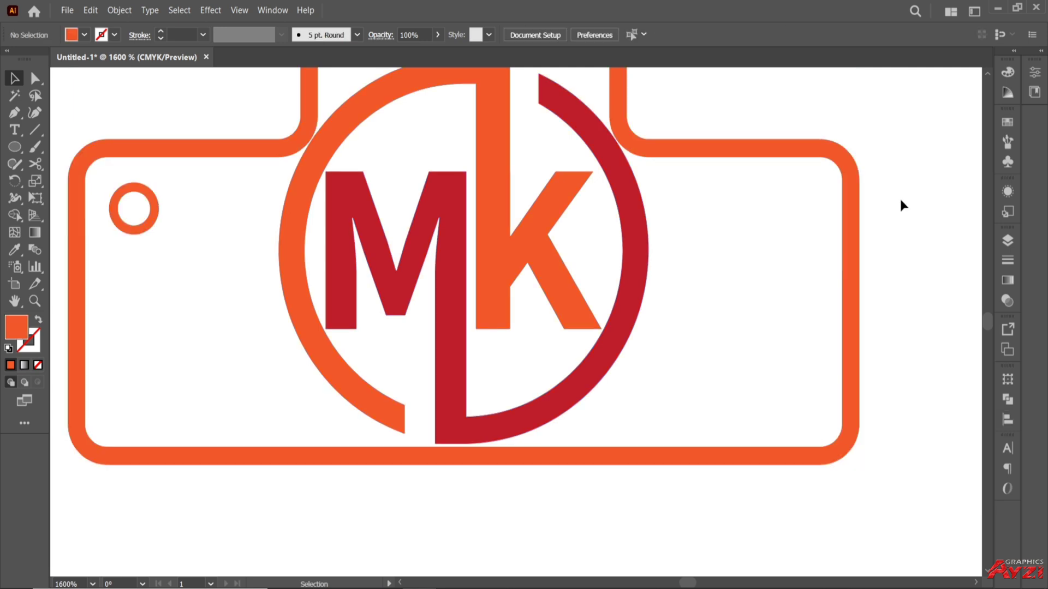
Step: Enlarge the MK logo very slightly and lower it so its base meets the camera's bottom edge
{"action": "left_click_drag", "start_coordinate": [522, 132], "coordinate": [503, 229]}
{"action": "left_click", "coordinate": [558, 204]}
{"action": "left_click_drag", "start_coordinate": [629, 156], "coordinate": [633, 153]}
{"action": "left_click", "coordinate": [703, 148]}
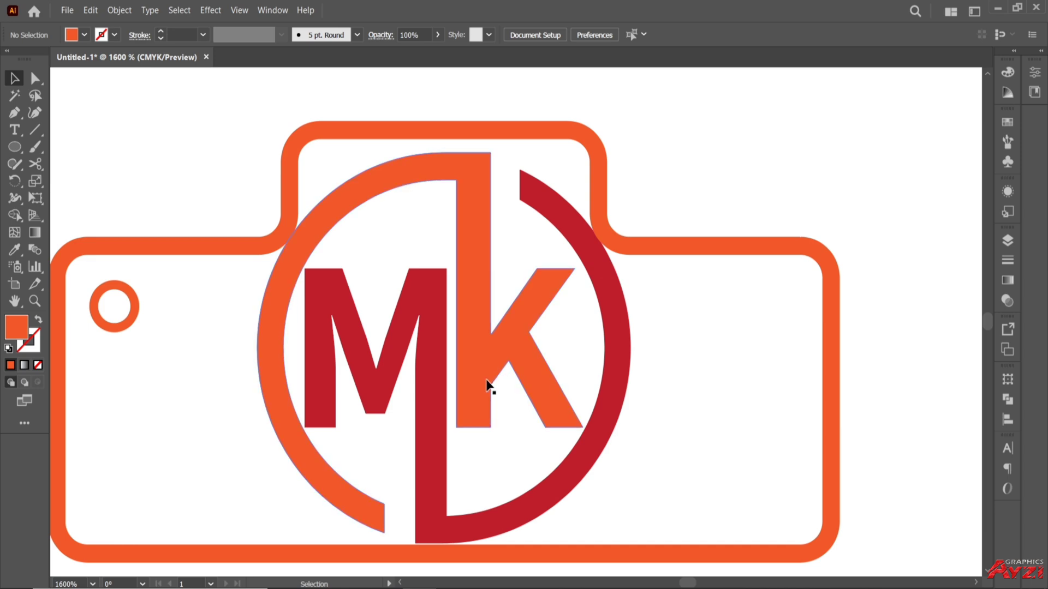
{"action": "scroll", "coordinate": [437, 488], "scroll_direction": "down", "scroll_amount": 3}
{"action": "scroll", "coordinate": [419, 486], "scroll_direction": "up", "scroll_amount": 4}
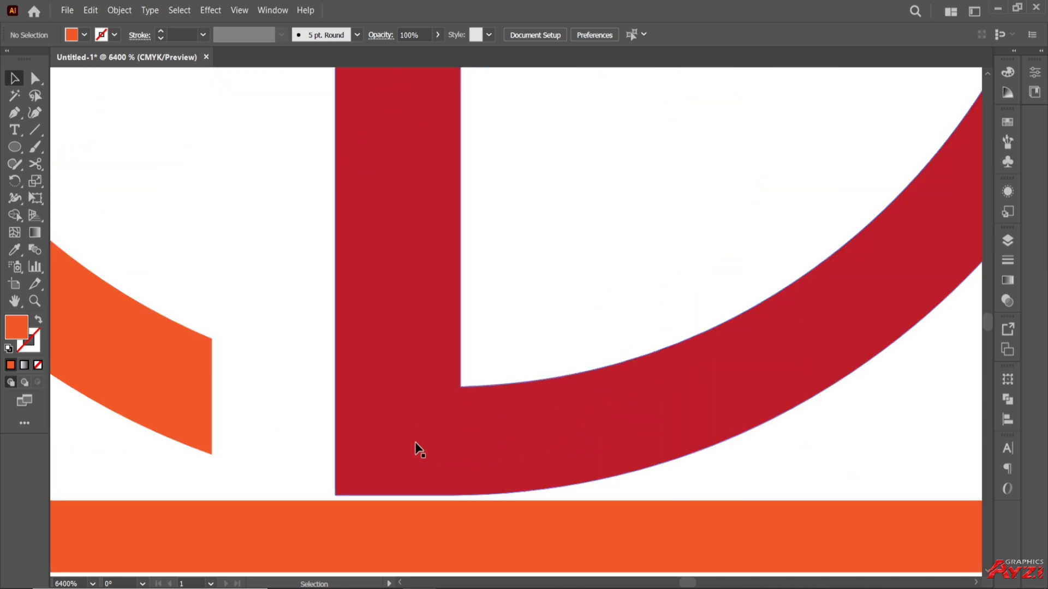
{"action": "left_click_drag", "start_coordinate": [416, 443], "coordinate": [416, 451]}
{"action": "scroll", "coordinate": [416, 451], "scroll_direction": "down", "scroll_amount": 5}
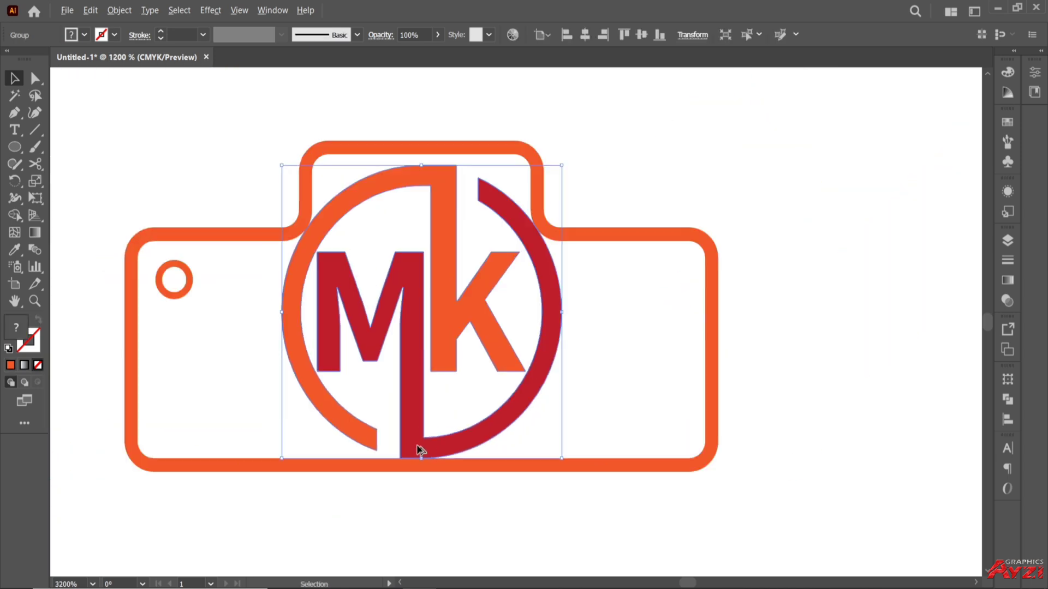
{"action": "scroll", "coordinate": [613, 209], "scroll_direction": "down", "scroll_amount": 4}
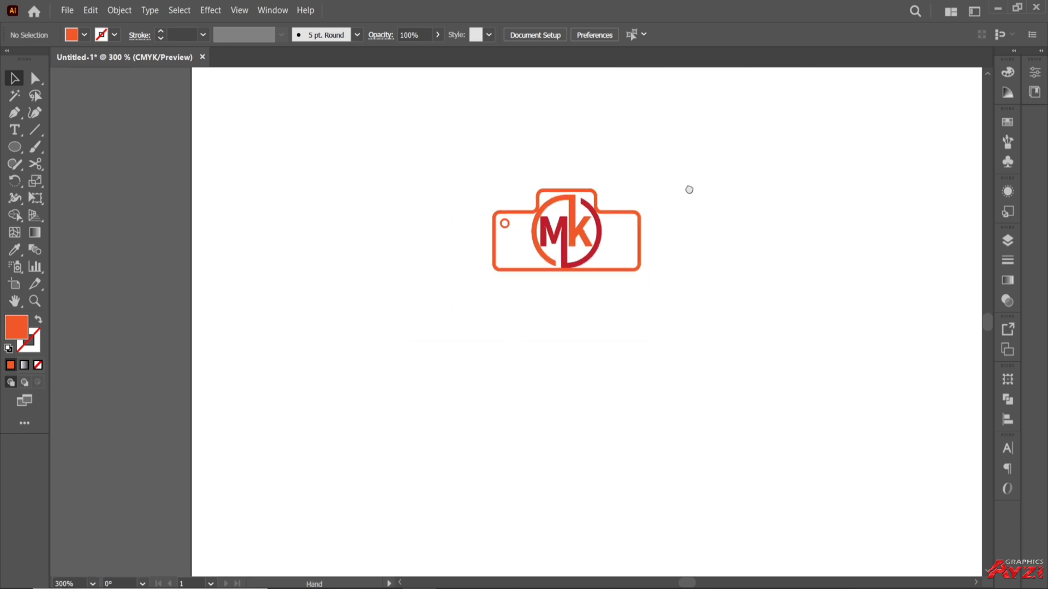
Step: Fill the camera outline and its small circle with the black swatch
{"action": "left_click", "coordinate": [442, 230]}
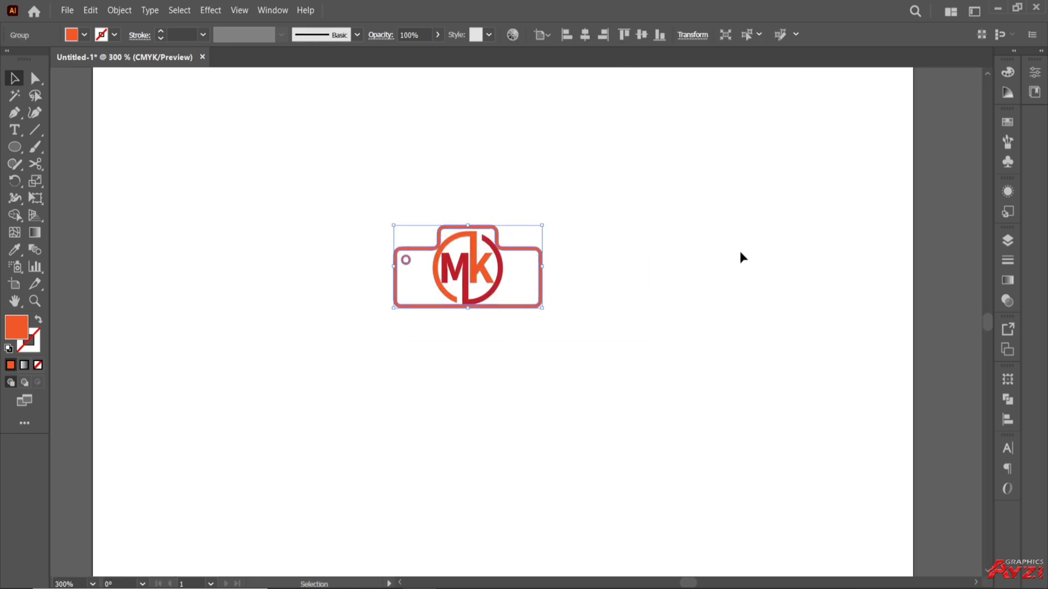
{"action": "left_click", "coordinate": [1008, 123]}
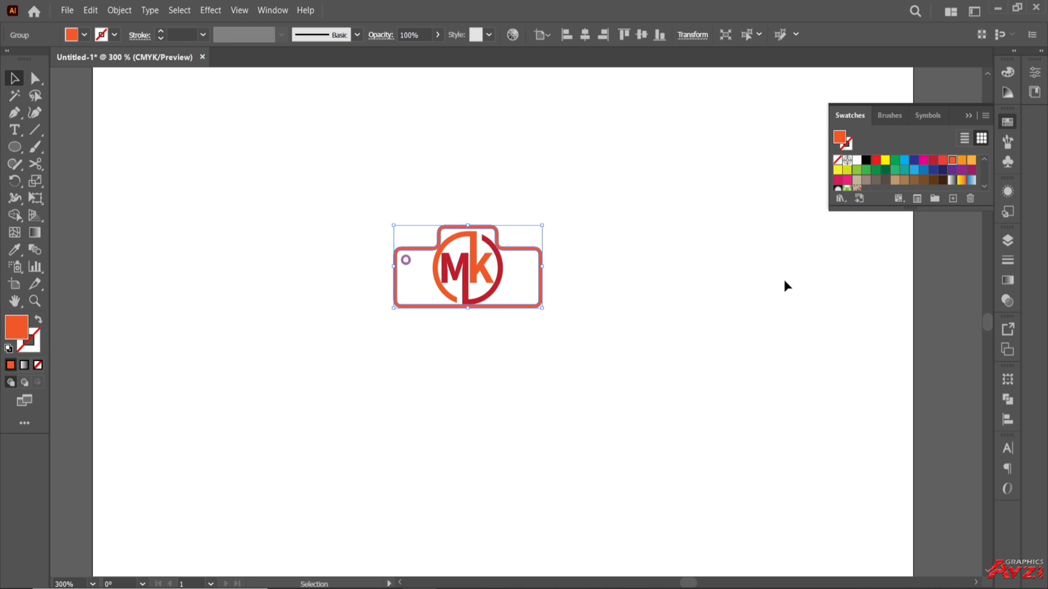
{"action": "left_click", "coordinate": [866, 161]}
{"action": "left_click", "coordinate": [634, 229]}
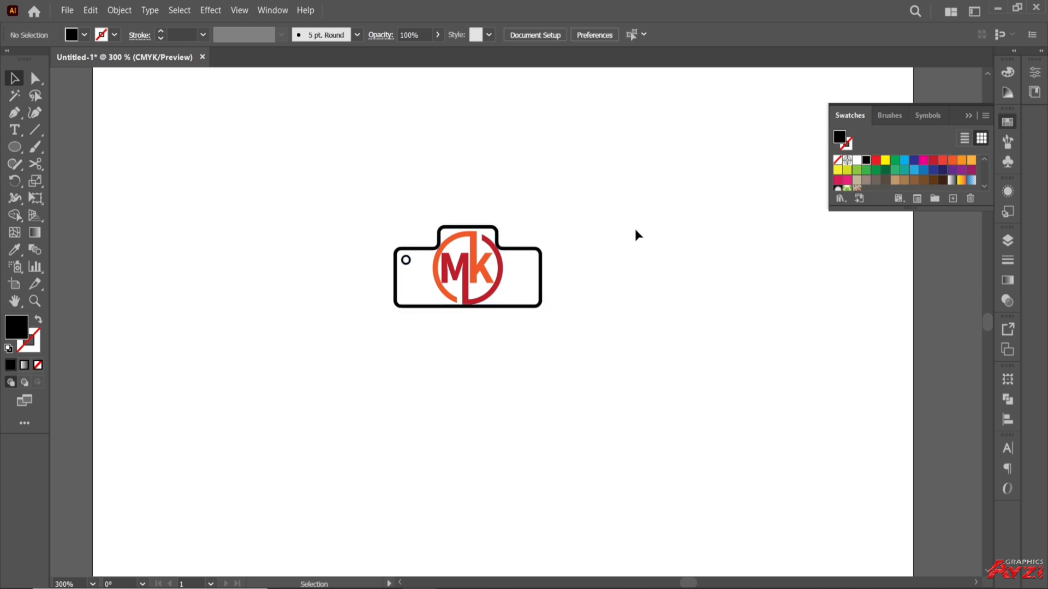
Step: Group the camera with the MK logo, scaled to about 1.5 times its size and placed near the artboard's upper-left corner
{"action": "scroll", "coordinate": [542, 233], "scroll_direction": "down", "scroll_amount": 2}
{"action": "scroll", "coordinate": [551, 232], "scroll_direction": "down", "scroll_amount": 2}
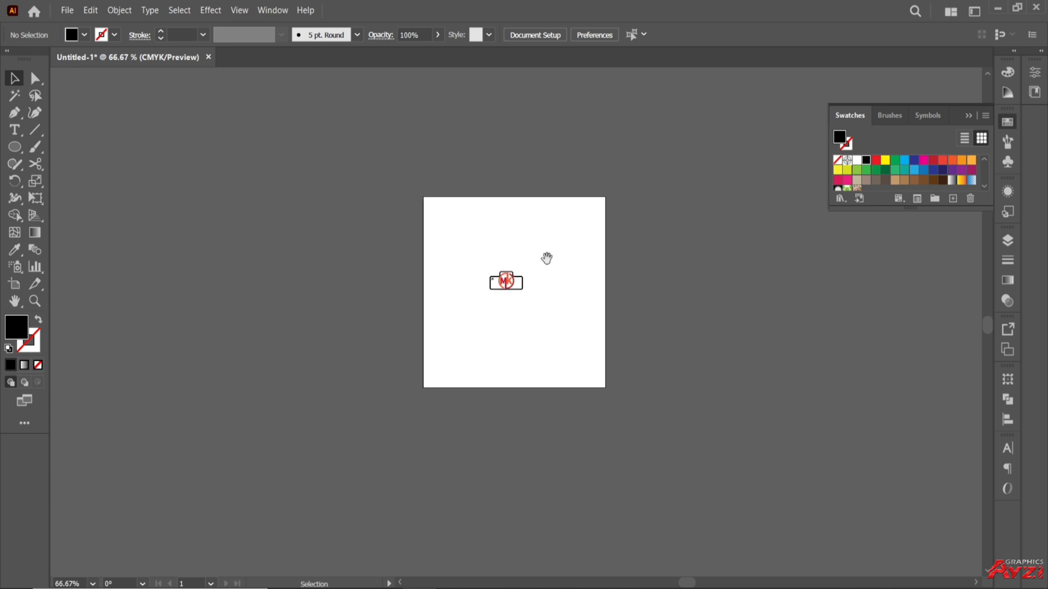
{"action": "scroll", "coordinate": [513, 266], "scroll_direction": "up", "scroll_amount": 2}
{"action": "left_click_drag", "start_coordinate": [438, 248], "coordinate": [566, 362]}
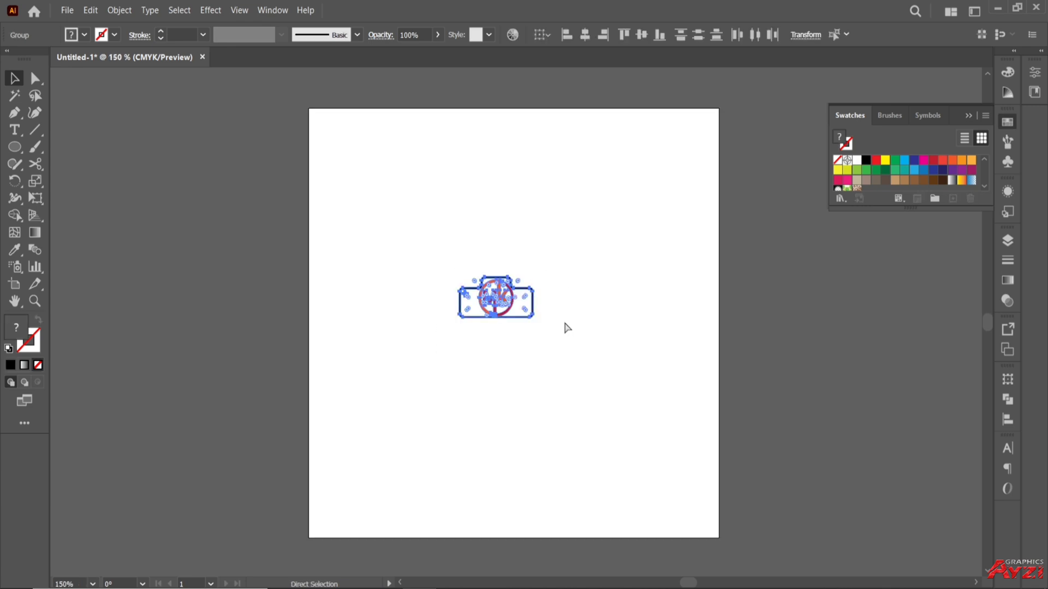
{"action": "left_click_drag", "start_coordinate": [534, 317], "coordinate": [691, 438]}
{"action": "left_click_drag", "start_coordinate": [601, 345], "coordinate": [487, 246]}
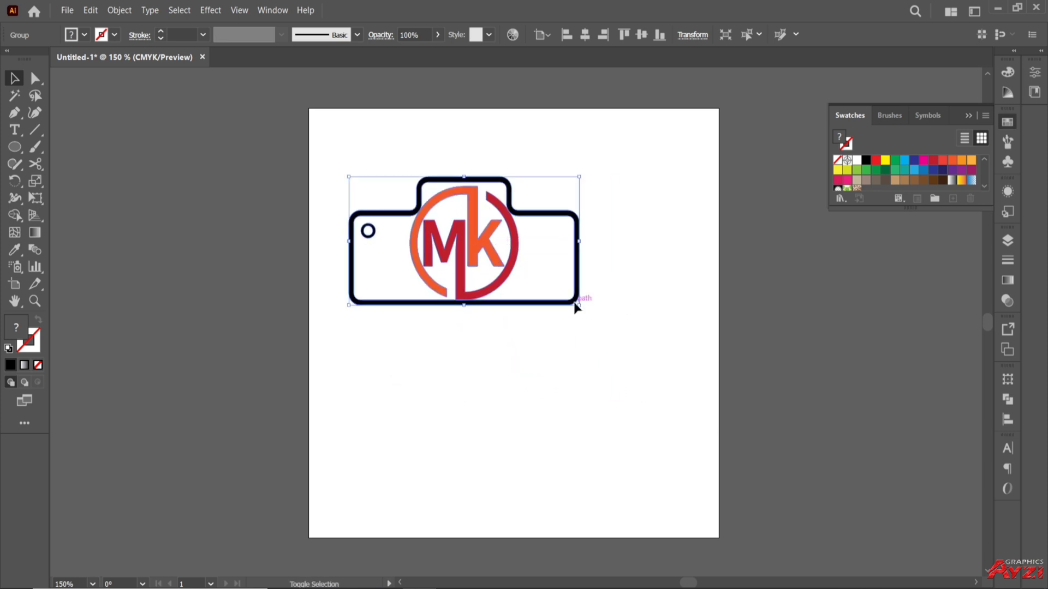
{"action": "left_click_drag", "start_coordinate": [579, 305], "coordinate": [420, 191]}
Step: Start a point text just right of the camera logo and set its font size to 14 pt
{"action": "key", "text": "t"}
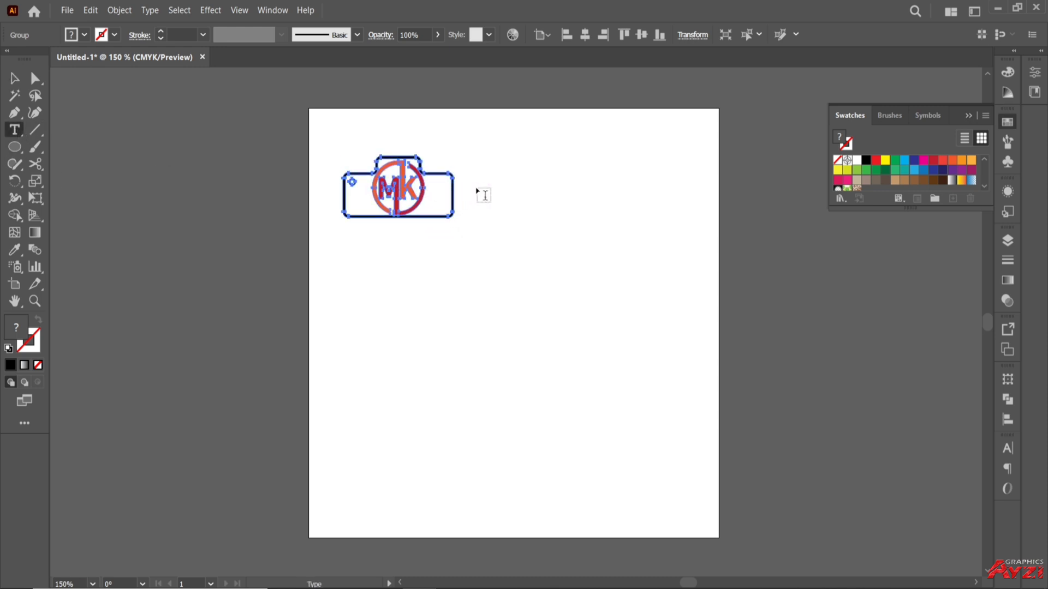
{"action": "left_click", "coordinate": [472, 195]}
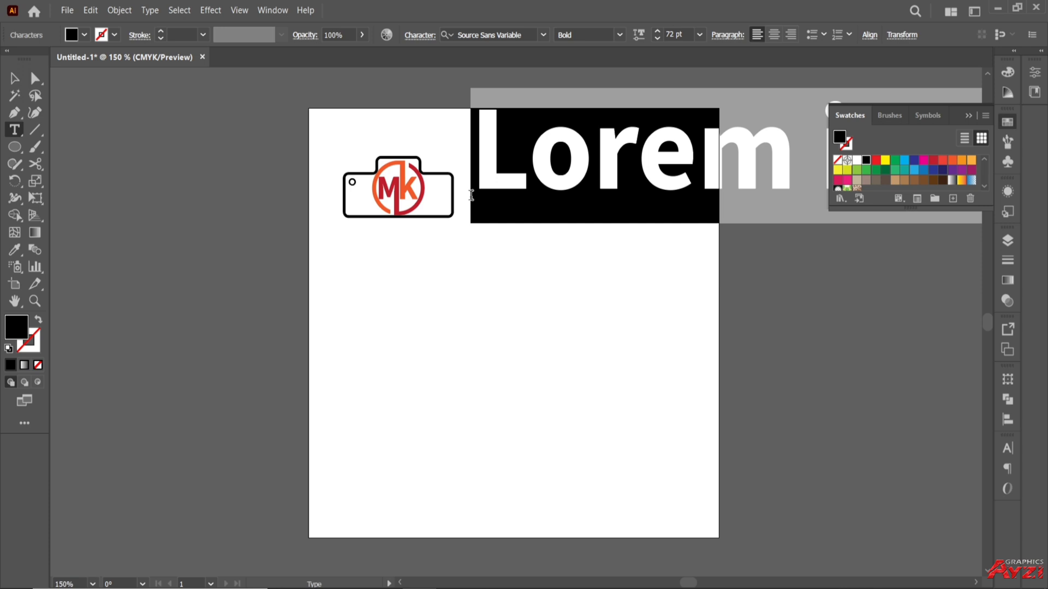
{"action": "left_click", "coordinate": [699, 35]}
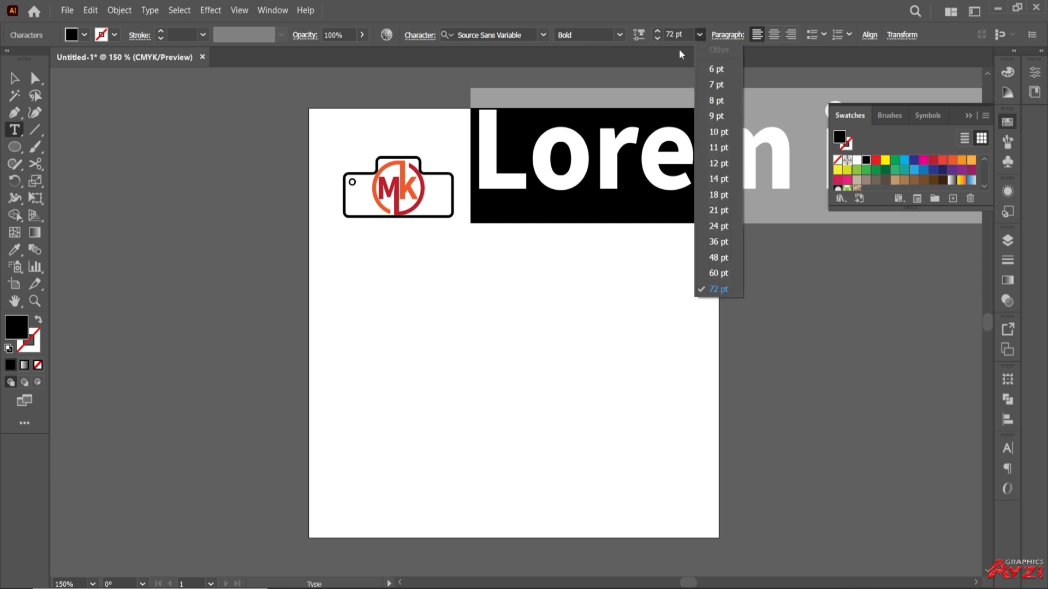
{"action": "left_click", "coordinate": [718, 179]}
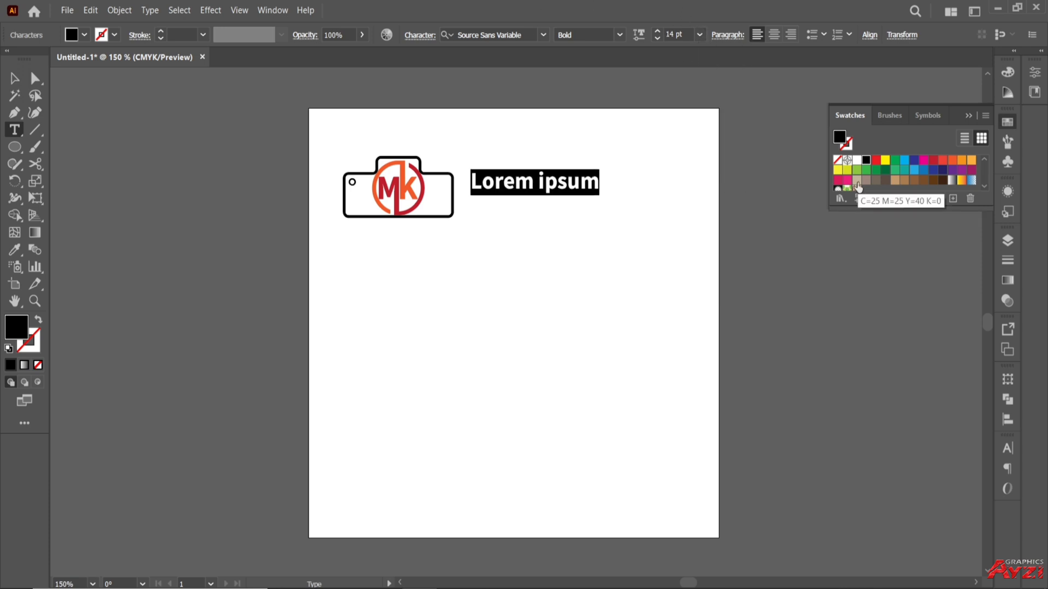
Step: Enter "Studios" as the text and set it in Italic at 20 pt
{"action": "type", "text": "Studios"}
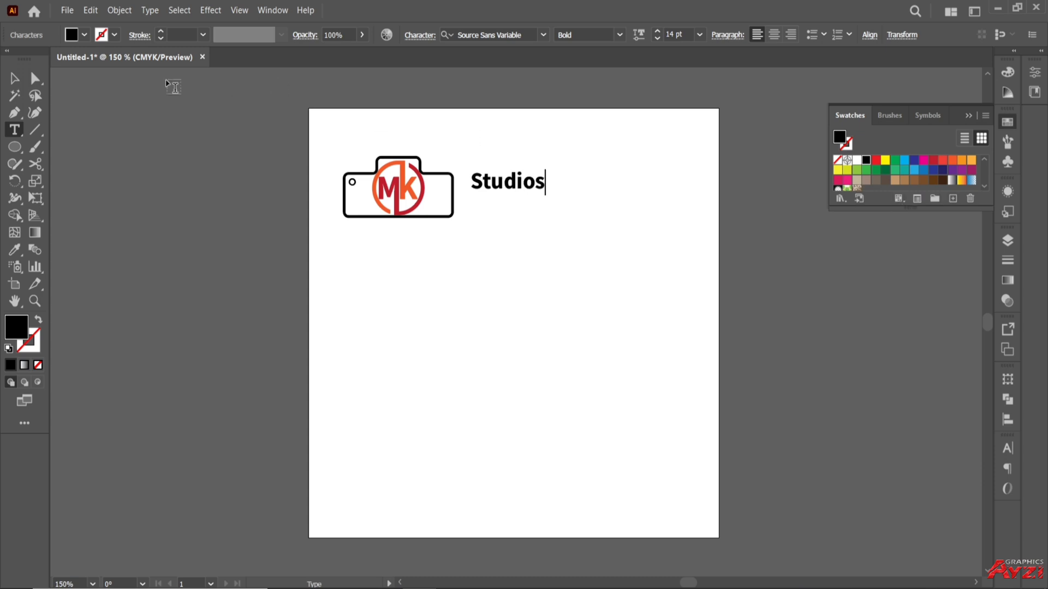
{"action": "left_click", "coordinate": [14, 78]}
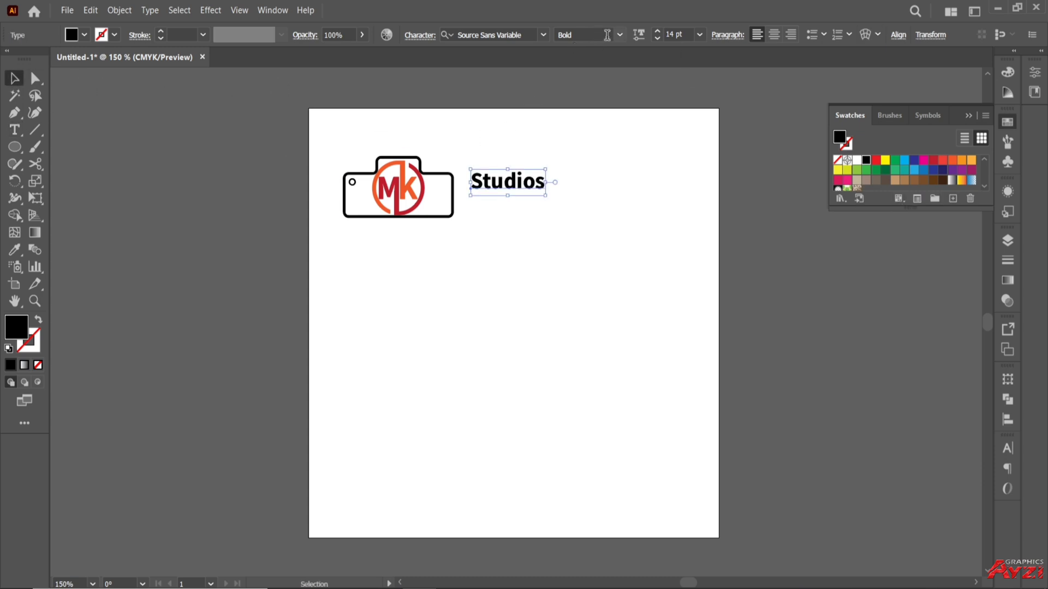
{"action": "left_click", "coordinate": [618, 35]}
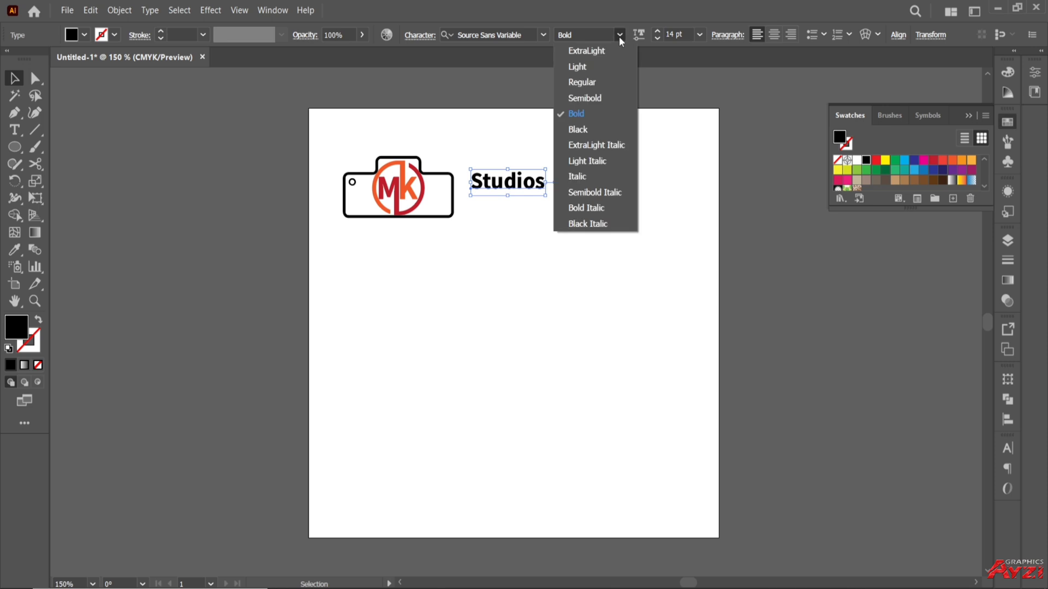
{"action": "left_click", "coordinate": [580, 184]}
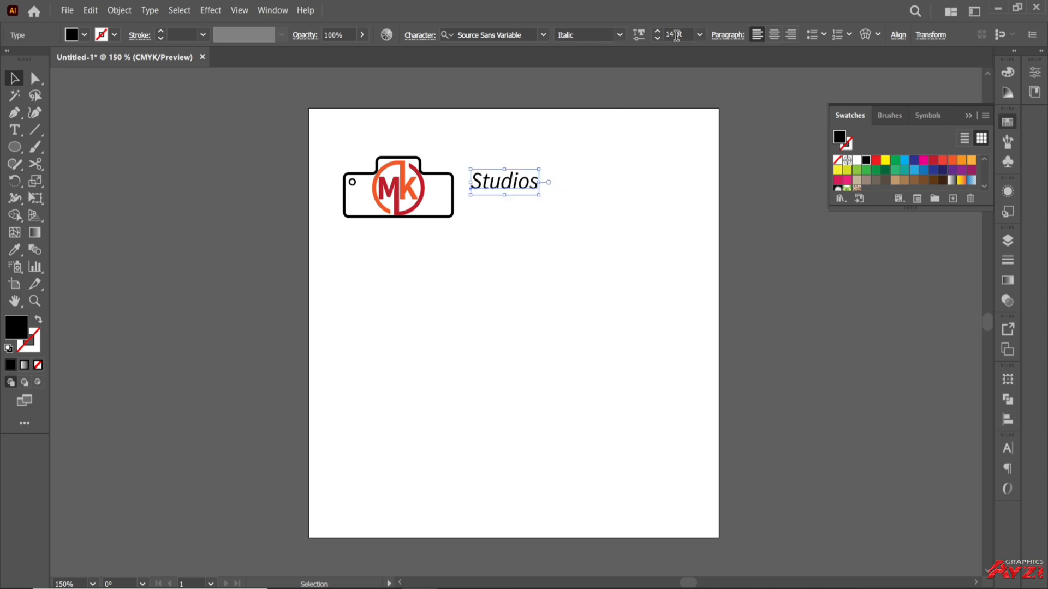
{"action": "scroll", "coordinate": [677, 36], "scroll_direction": "up", "scroll_amount": 6}
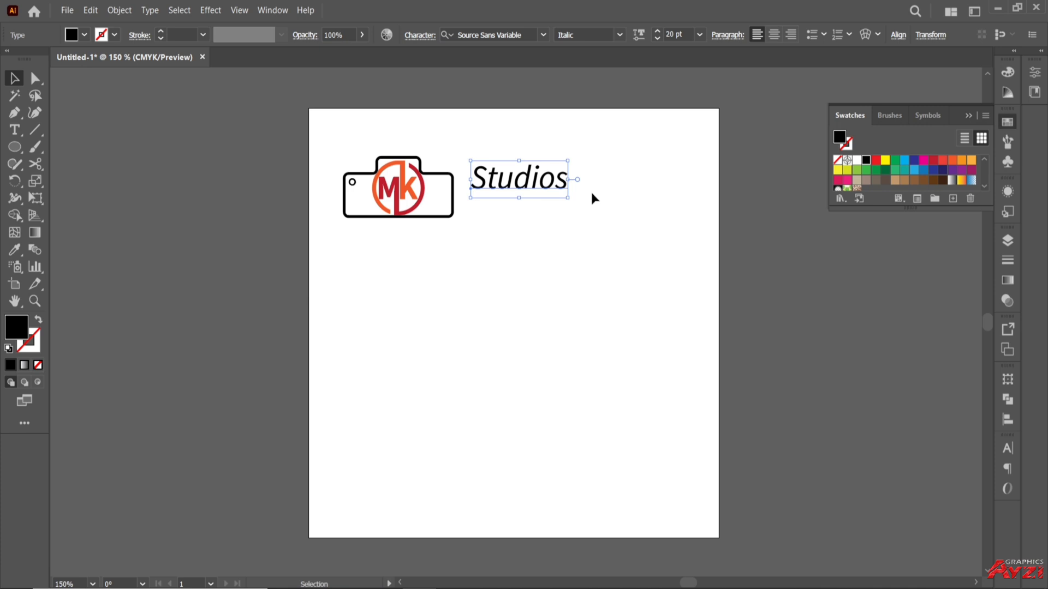
Step: Move the Studios text close beside the camera, vertically near its middle, and fill it with the red-orange swatch
{"action": "left_click_drag", "start_coordinate": [512, 188], "coordinate": [501, 202]}
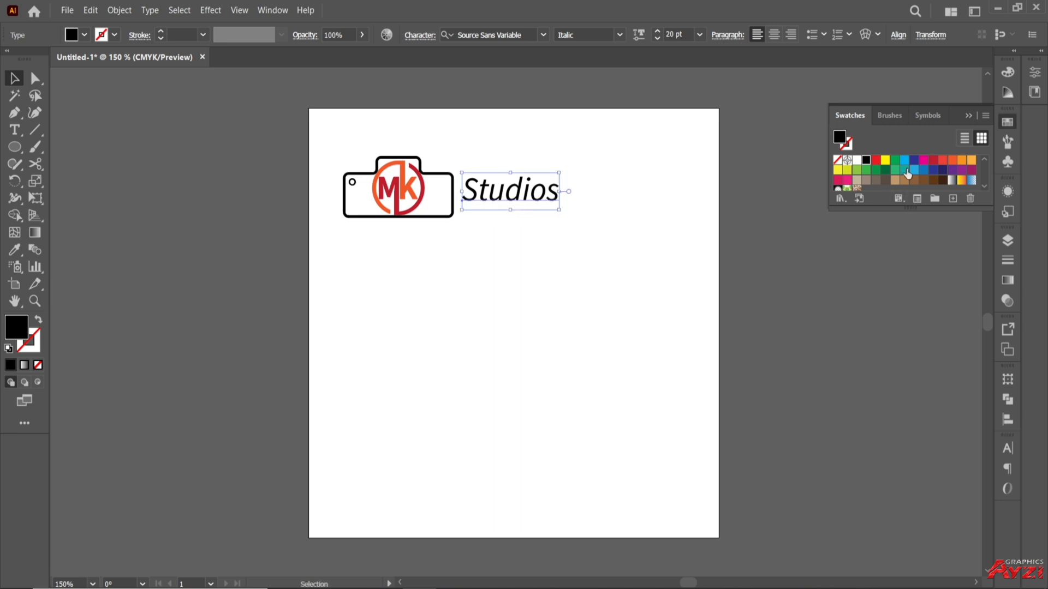
{"action": "left_click", "coordinate": [962, 160]}
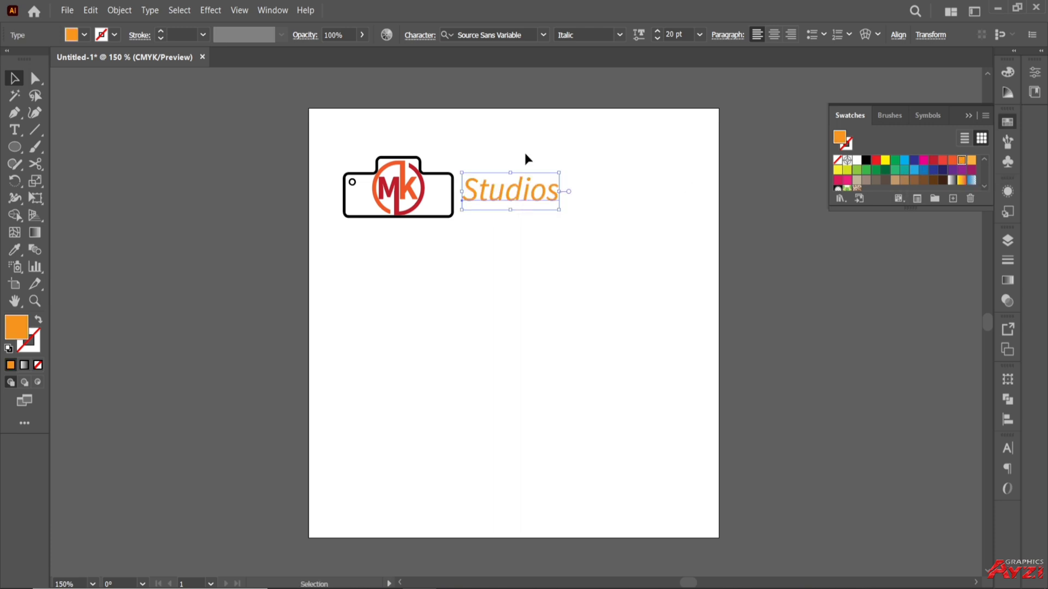
{"action": "left_click", "coordinate": [953, 160]}
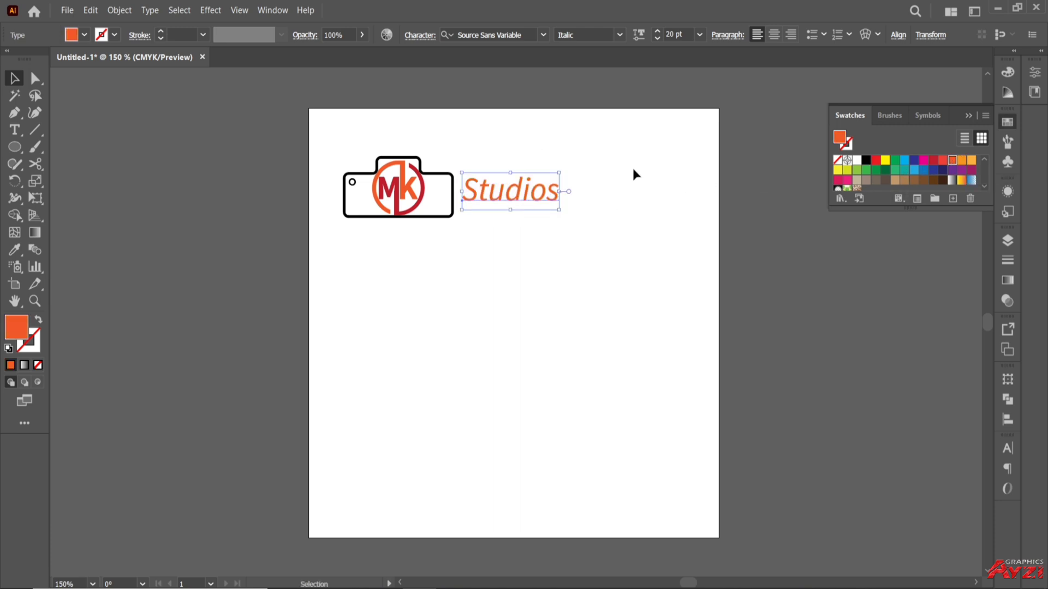
{"action": "left_click", "coordinate": [601, 143]}
Step: Duplicate the Studios text below the camera and change the copy's wording to "Photography Capture Memories"
{"action": "scroll", "coordinate": [486, 186], "scroll_direction": "up", "scroll_amount": 1}
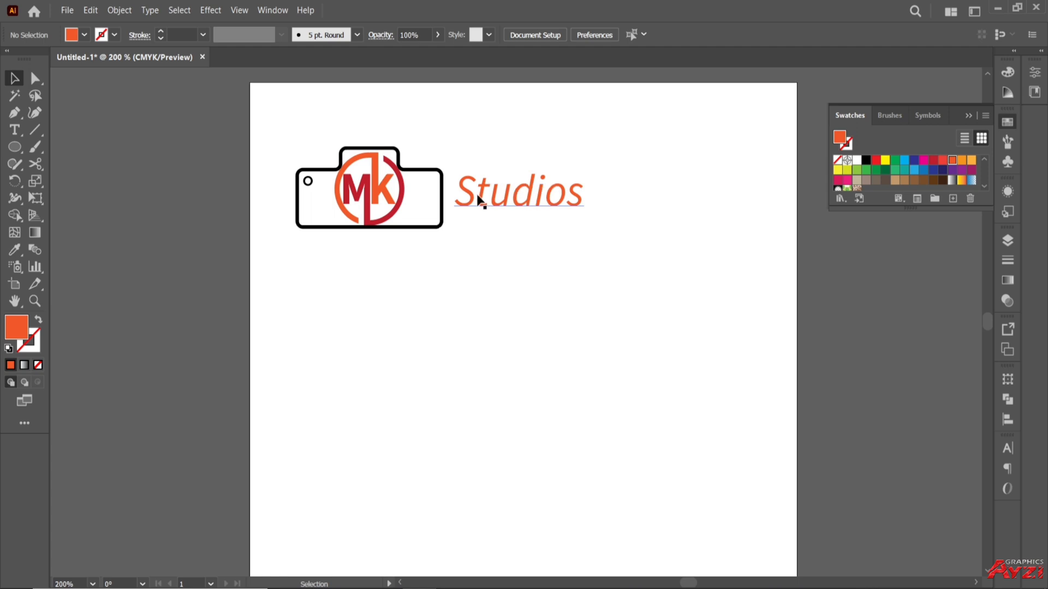
{"action": "left_click_drag", "start_coordinate": [470, 203], "coordinate": [302, 257]}
{"action": "left_click", "coordinate": [482, 156]}
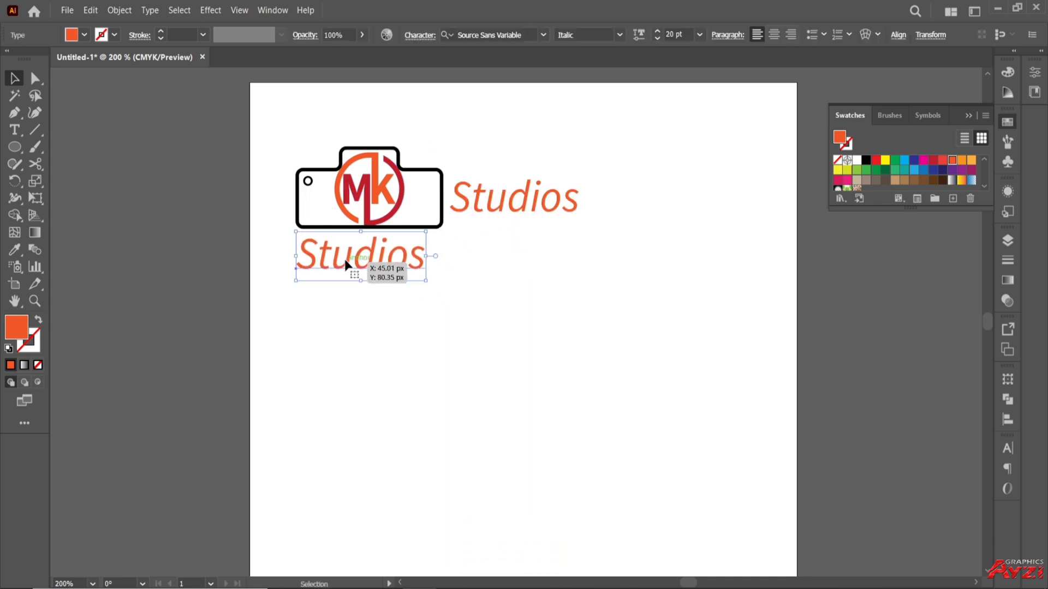
{"action": "double_click", "coordinate": [345, 260]}
{"action": "type", "text": "Ph"}
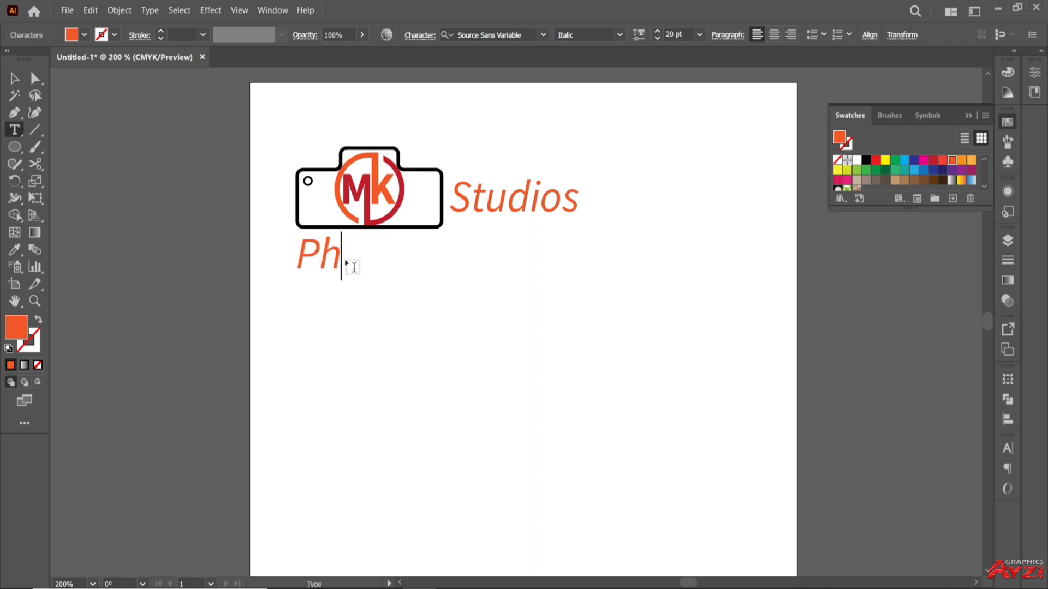
{"action": "type", "text": "otography "}
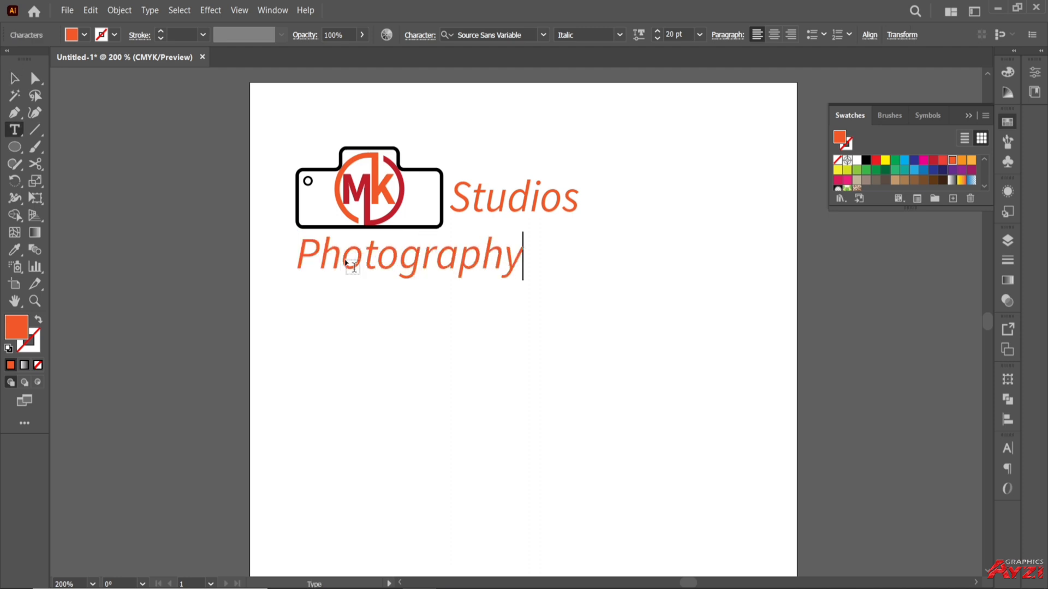
{"action": "type", "text": "Cap"}
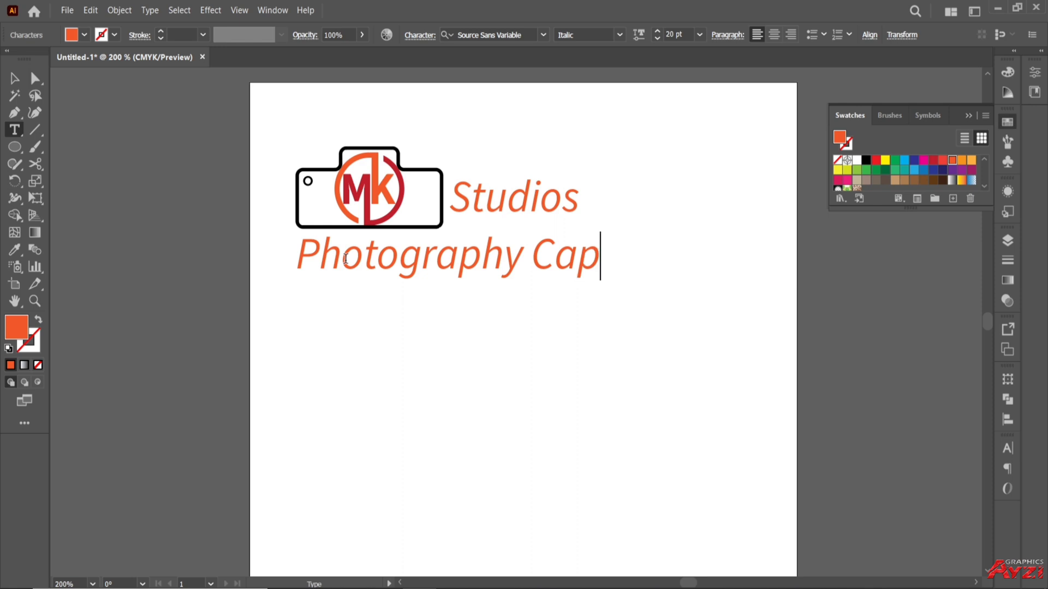
{"action": "type", "text": "ture Memories"}
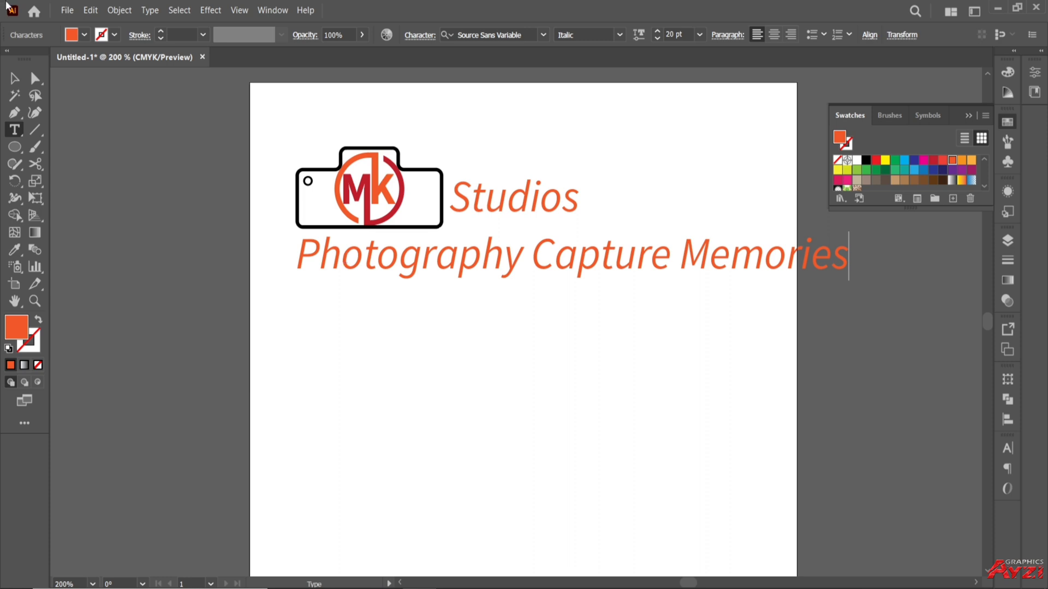
Step: Set the tagline below the camera in Copperplate Gothic Bold at 8 pt
{"action": "left_click", "coordinate": [14, 78]}
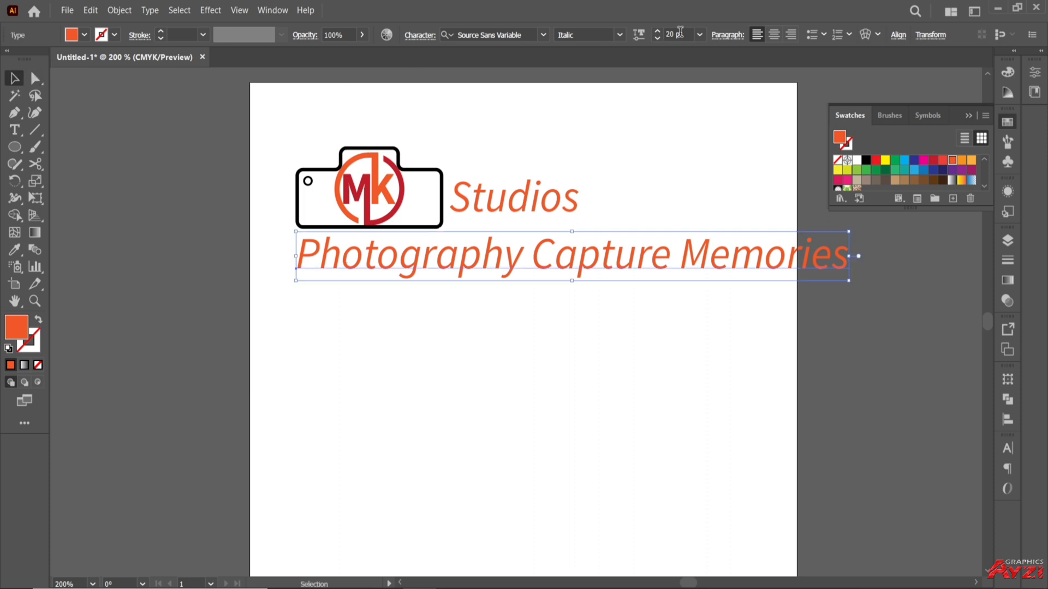
{"action": "scroll", "coordinate": [680, 32], "scroll_direction": "down", "scroll_amount": 11}
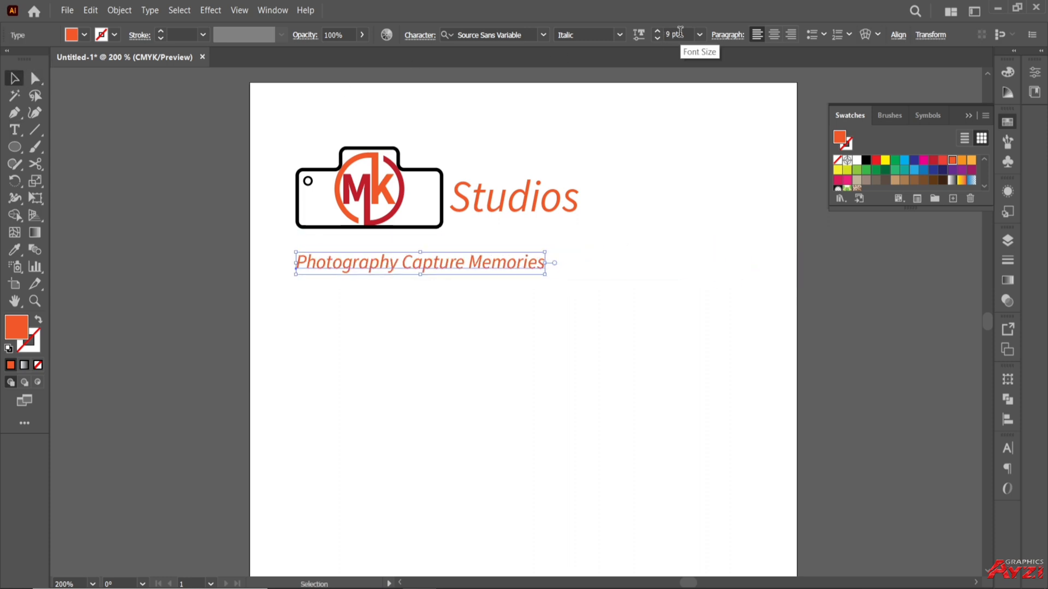
{"action": "scroll", "coordinate": [680, 31], "scroll_direction": "up", "scroll_amount": 1}
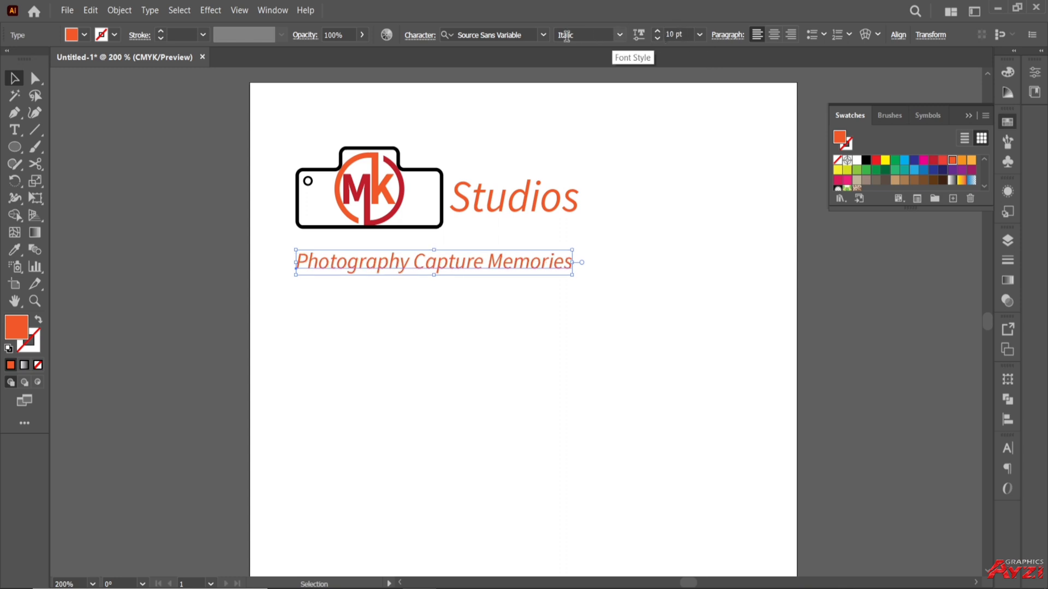
{"action": "left_click", "coordinate": [542, 34]}
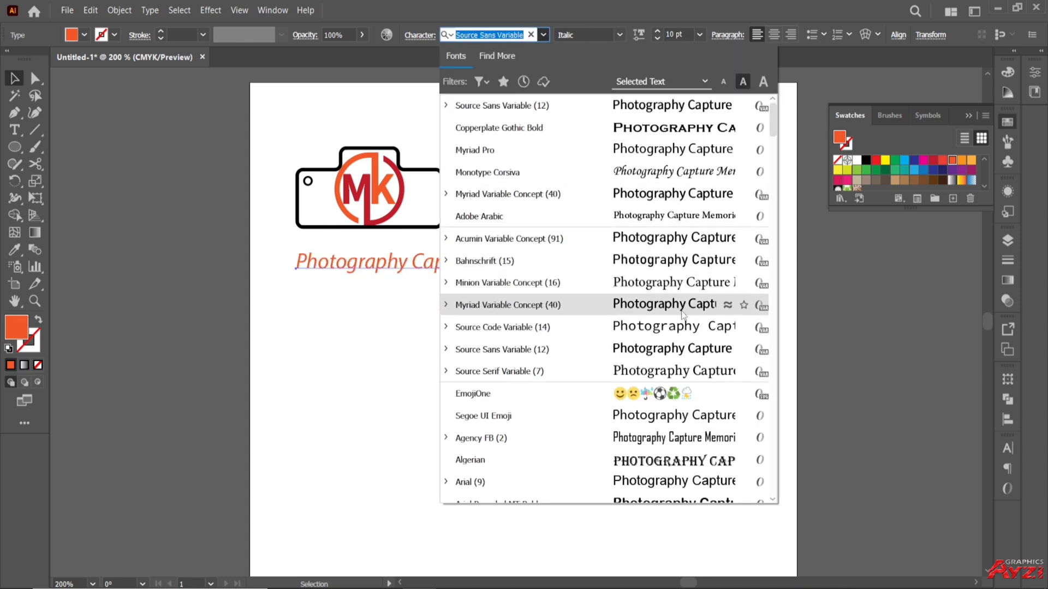
{"action": "left_click", "coordinate": [689, 130]}
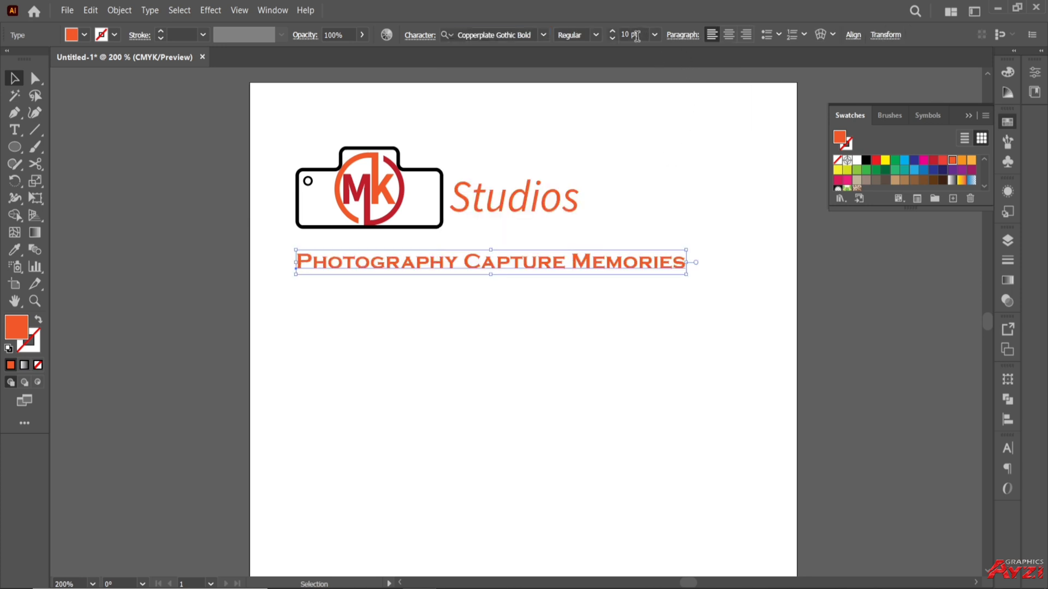
{"action": "scroll", "coordinate": [636, 36], "scroll_direction": "down", "scroll_amount": 2}
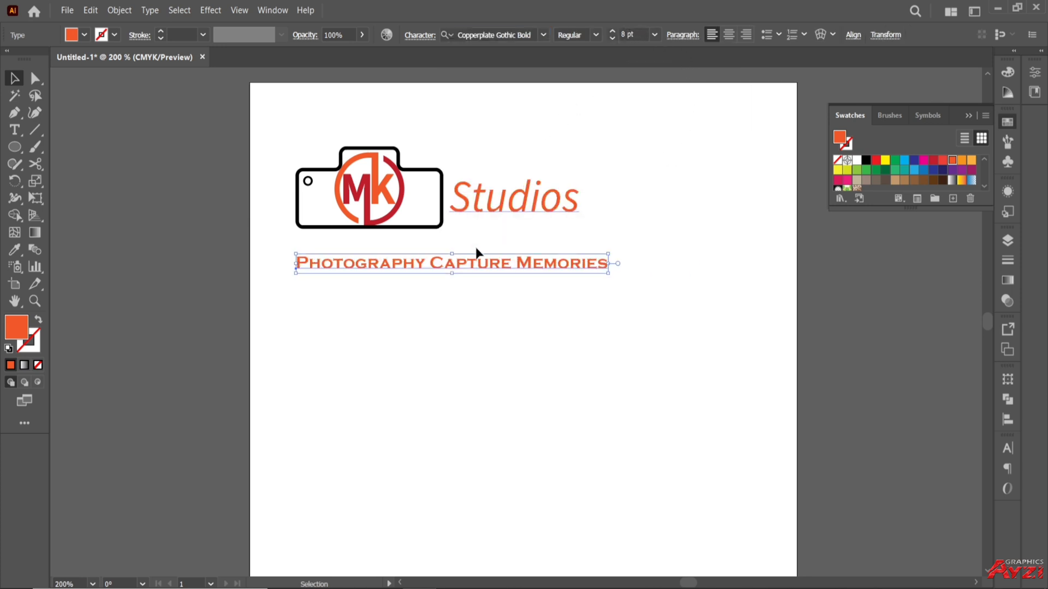
{"action": "double_click", "coordinate": [399, 233]}
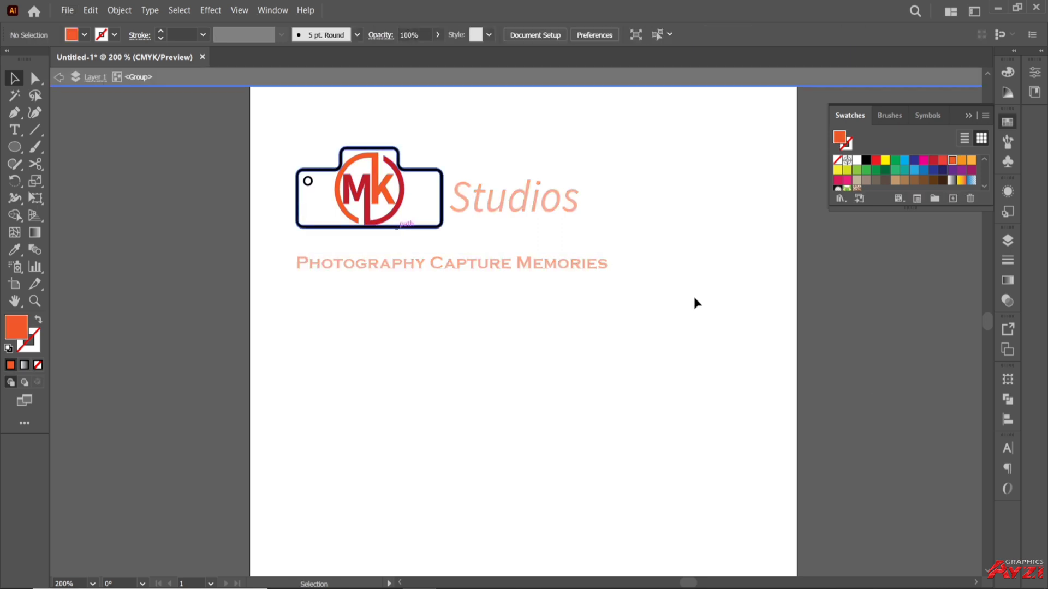
{"action": "left_click", "coordinate": [443, 222]}
{"action": "double_click", "coordinate": [383, 307]}
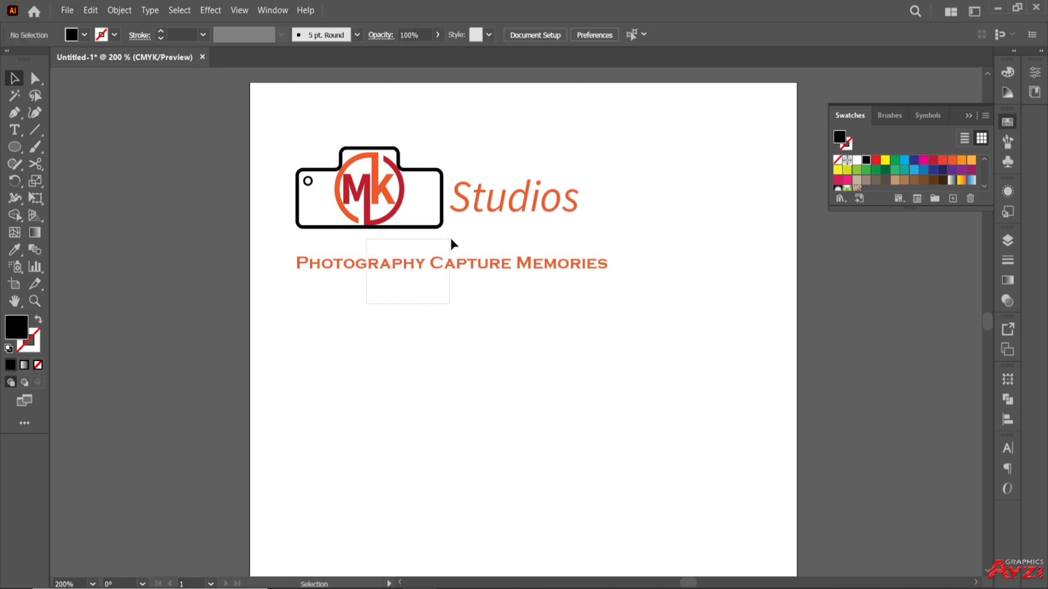
{"action": "key", "text": "ctrl+a"}
{"action": "left_click", "coordinate": [437, 339]}
Step: Align the left edges of the camera logo and the tagline
{"action": "left_click_drag", "start_coordinate": [315, 297], "coordinate": [362, 158]}
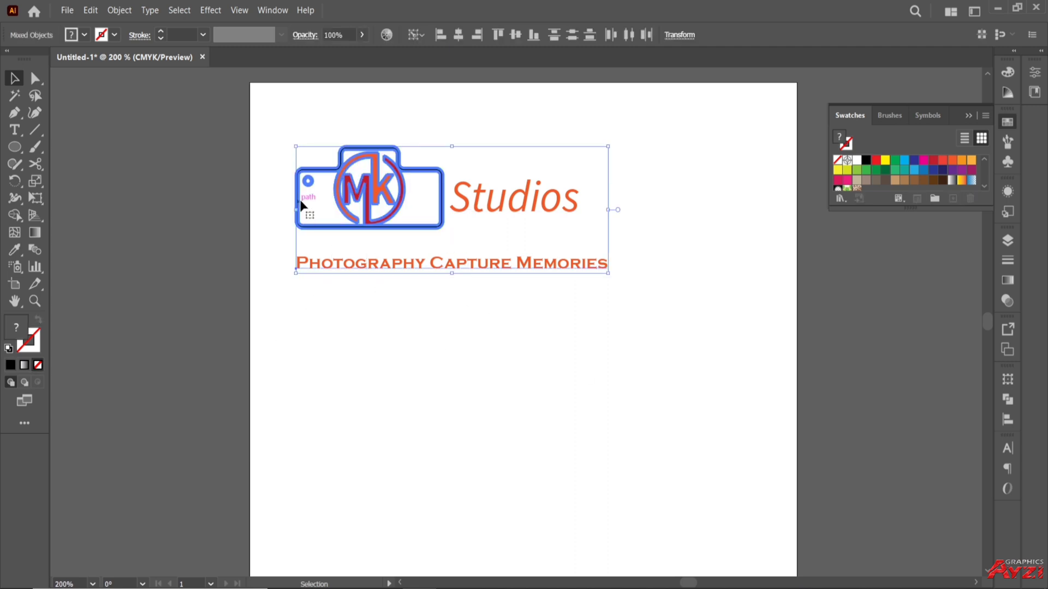
{"action": "left_click", "coordinate": [1008, 420]}
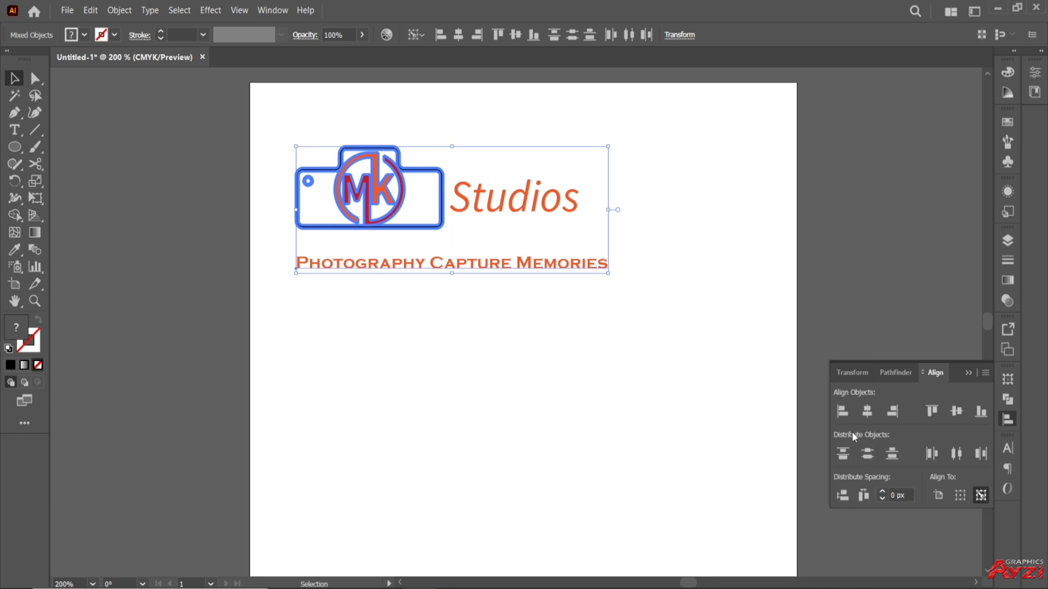
{"action": "left_click", "coordinate": [842, 411]}
{"action": "left_click", "coordinate": [632, 271]}
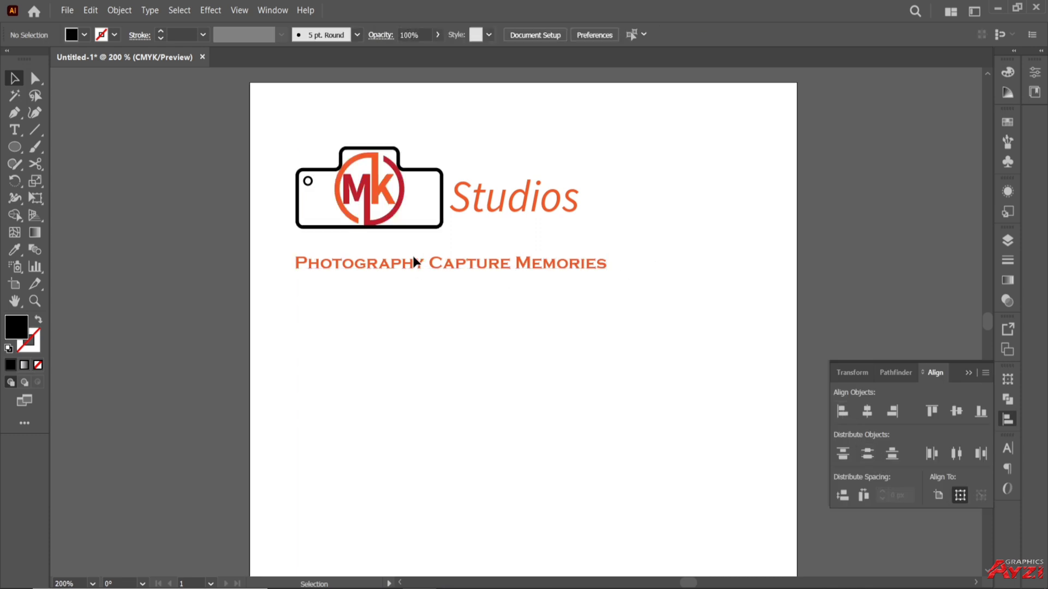
Step: Nudge the tagline up until it sits just below the camera's bottom edge
{"action": "left_click", "coordinate": [413, 262]}
{"action": "key", "text": "Up"}
{"action": "key", "text": "Up"}
{"action": "key", "text": "Up"}
{"action": "key", "text": "Up"}
{"action": "key", "text": "Up"}
{"action": "key", "text": "Up"}
{"action": "key", "text": "Up"}
{"action": "key", "text": "Up"}
{"action": "key", "text": "Up"}
{"action": "key", "text": "Up"}
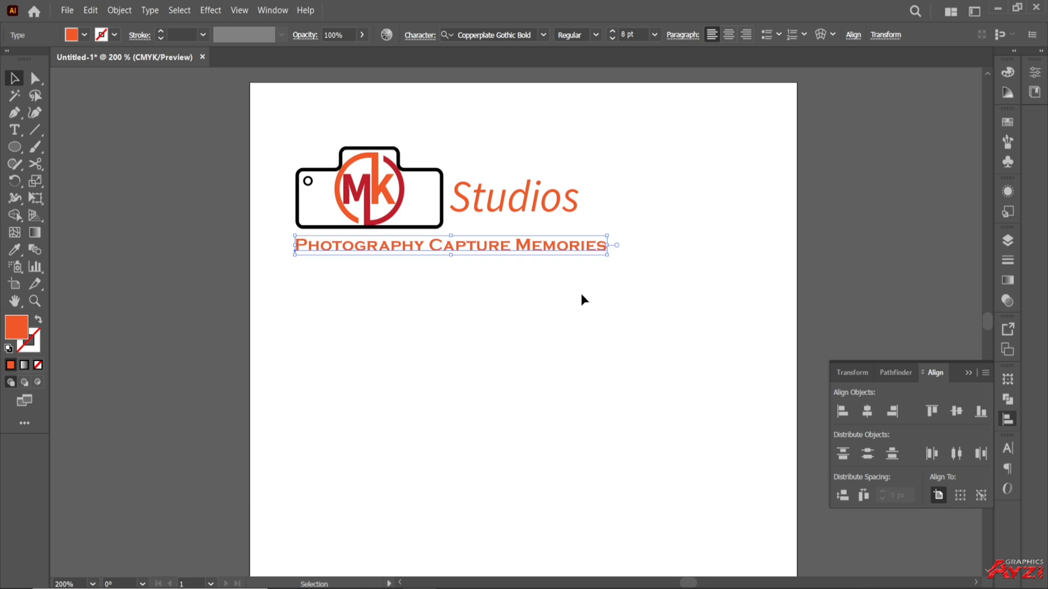
{"action": "scroll", "coordinate": [951, 359], "scroll_direction": "down", "scroll_amount": 1}
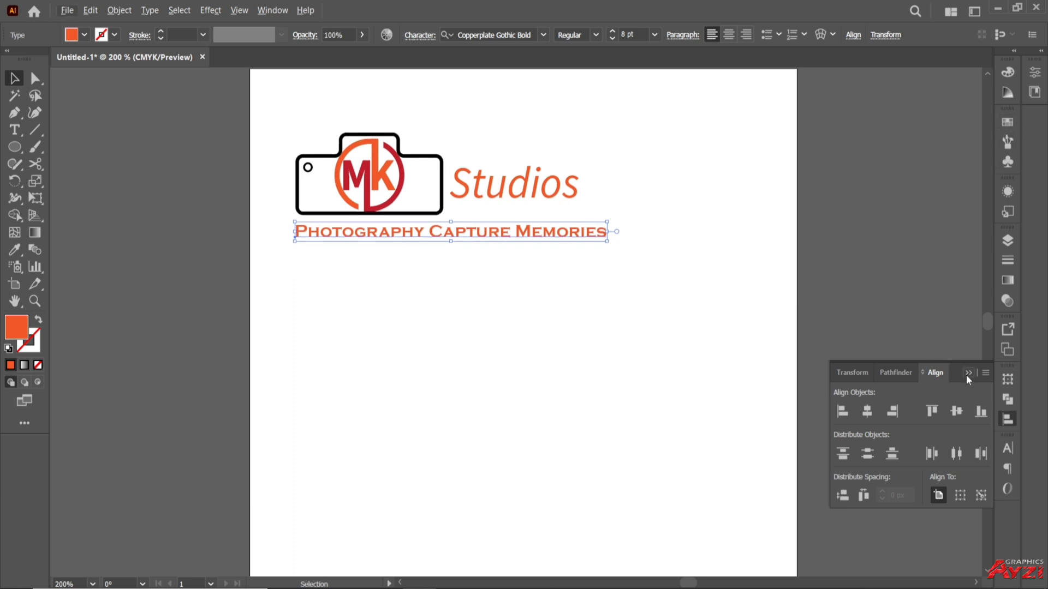
{"action": "left_click", "coordinate": [968, 373]}
{"action": "left_click", "coordinate": [627, 197]}
Step: Scale the tagline down so it ends level with the last letter of Studios
{"action": "left_click", "coordinate": [593, 231]}
{"action": "scroll", "coordinate": [616, 233], "scroll_direction": "up", "scroll_amount": 1}
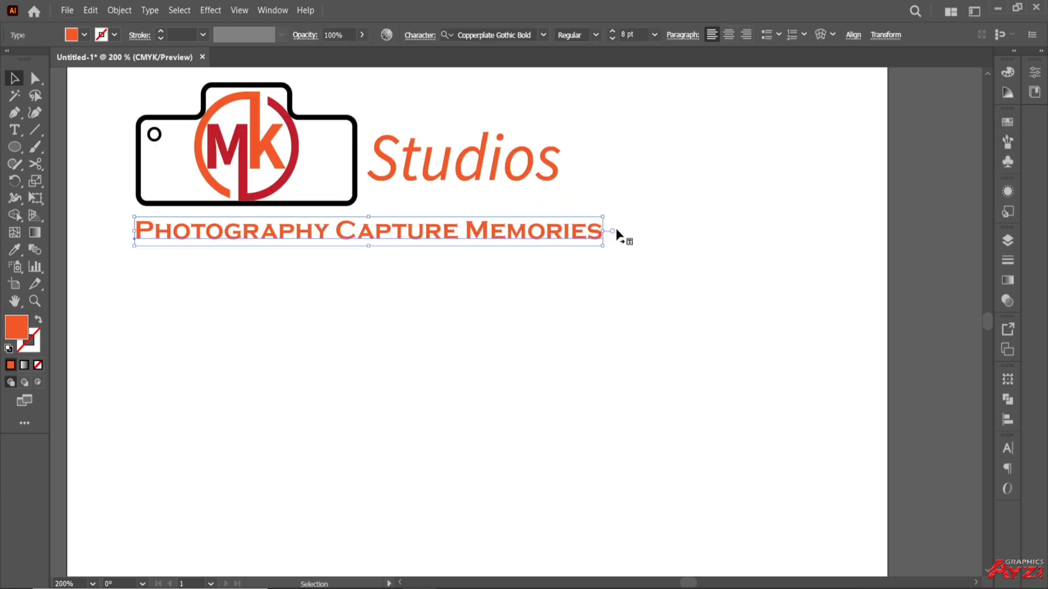
{"action": "scroll", "coordinate": [611, 235], "scroll_direction": "up", "scroll_amount": 1}
{"action": "left_click_drag", "start_coordinate": [600, 245], "coordinate": [563, 244]}
{"action": "left_click", "coordinate": [606, 217]}
{"action": "scroll", "coordinate": [607, 217], "scroll_direction": "down", "scroll_amount": 2}
{"action": "left_click_drag", "start_coordinate": [582, 203], "coordinate": [552, 227]}
Step: Draw a red-orange rectangle covering the whole artboard
{"action": "left_click_drag", "start_coordinate": [284, 155], "coordinate": [592, 320]}
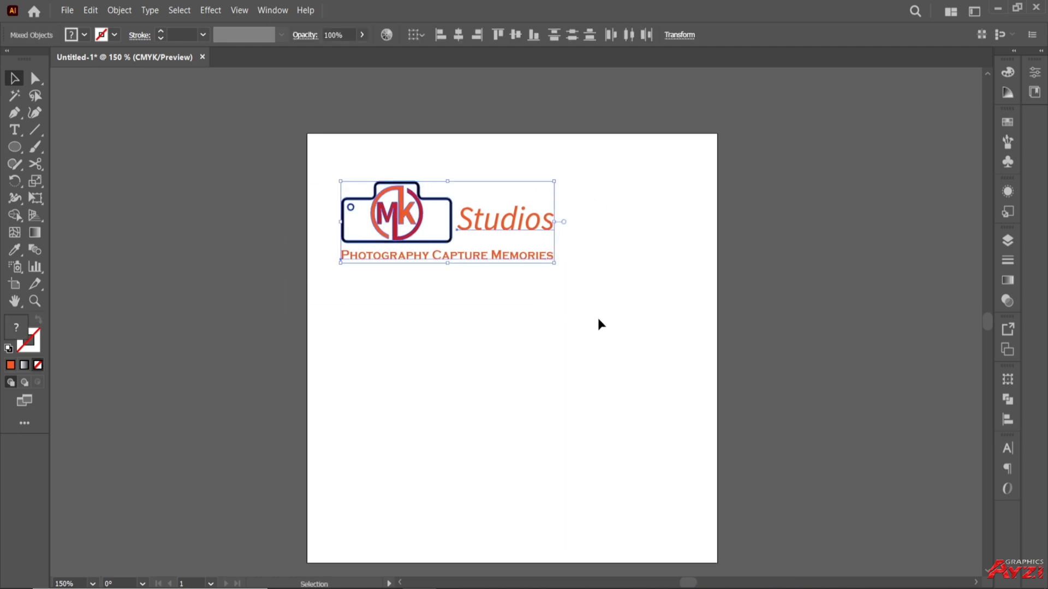
{"action": "left_click", "coordinate": [14, 146]}
{"action": "left_click", "coordinate": [64, 148]}
{"action": "scroll", "coordinate": [321, 195], "scroll_direction": "down", "scroll_amount": 1}
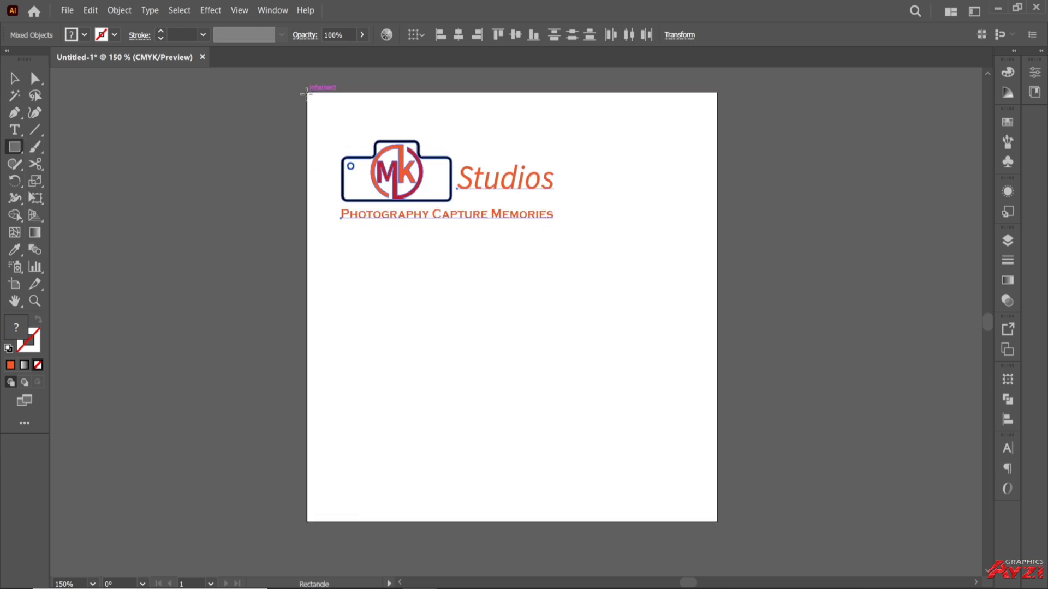
{"action": "left_click_drag", "start_coordinate": [306, 95], "coordinate": [718, 522]}
{"action": "key", "text": "v"}
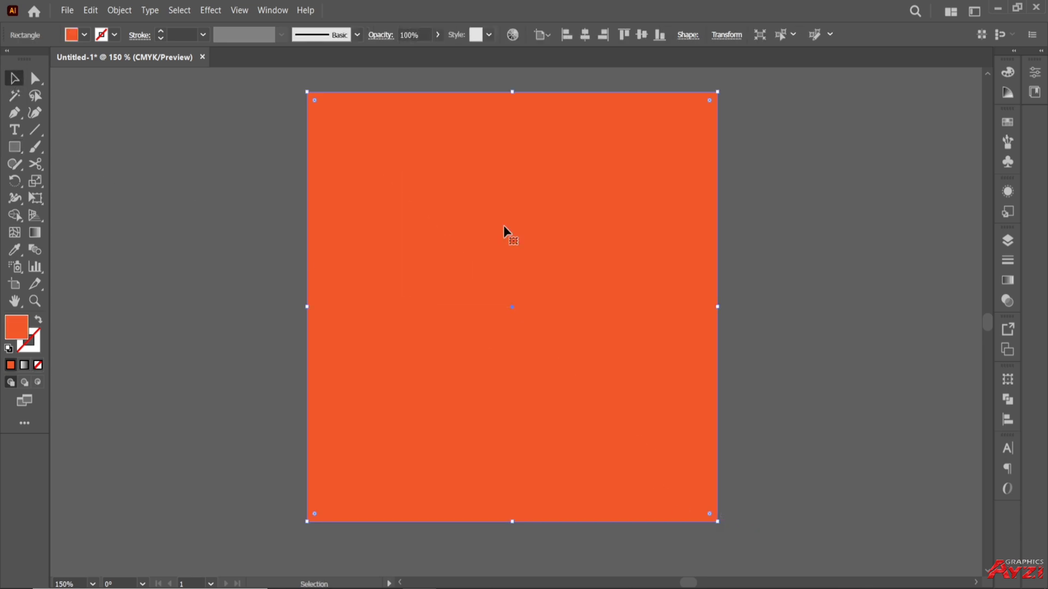
Step: Send the artboard-sized rectangle to the back, behind the logo and texts
{"action": "right_click", "coordinate": [632, 243]}
{"action": "mouse_move", "coordinate": [698, 526]}
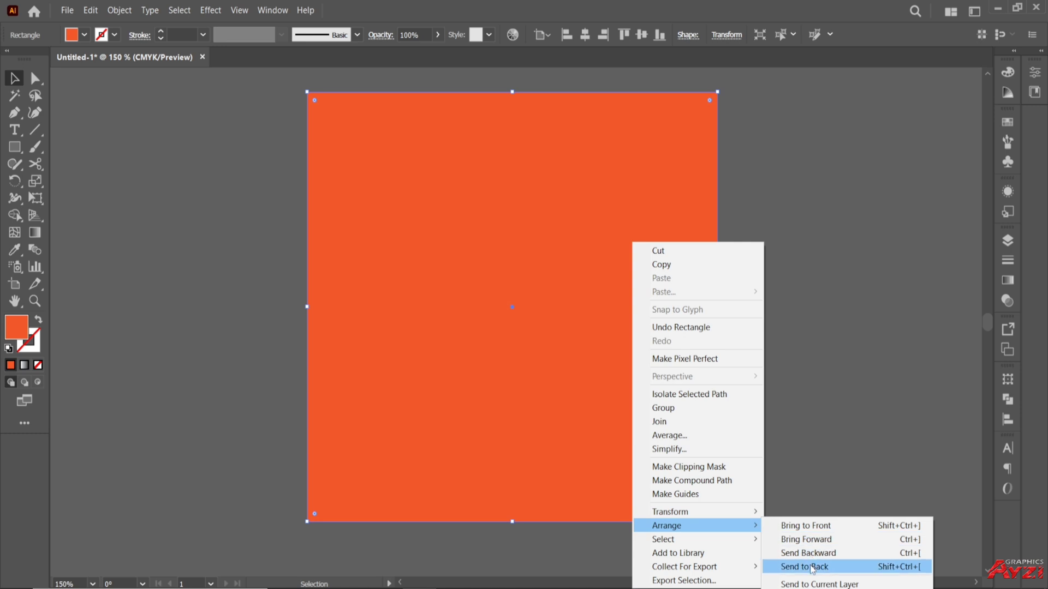
{"action": "left_click", "coordinate": [851, 566]}
{"action": "left_click", "coordinate": [775, 364]}
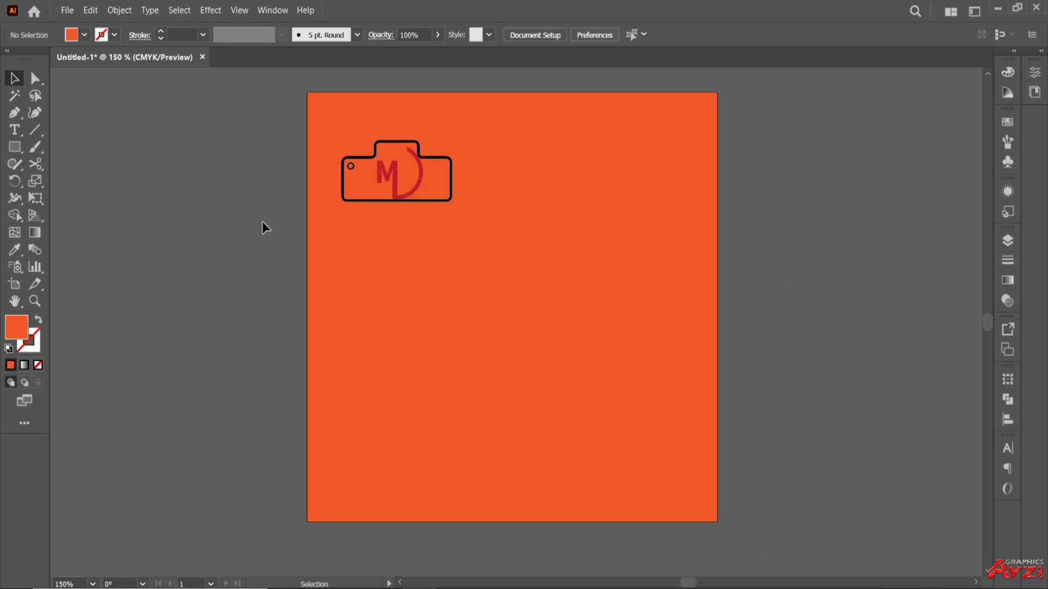
Step: Fill the Studios text and the background rectangle with white
{"action": "left_click", "coordinate": [421, 275]}
{"action": "left_click", "coordinate": [536, 189], "text": "shift"}
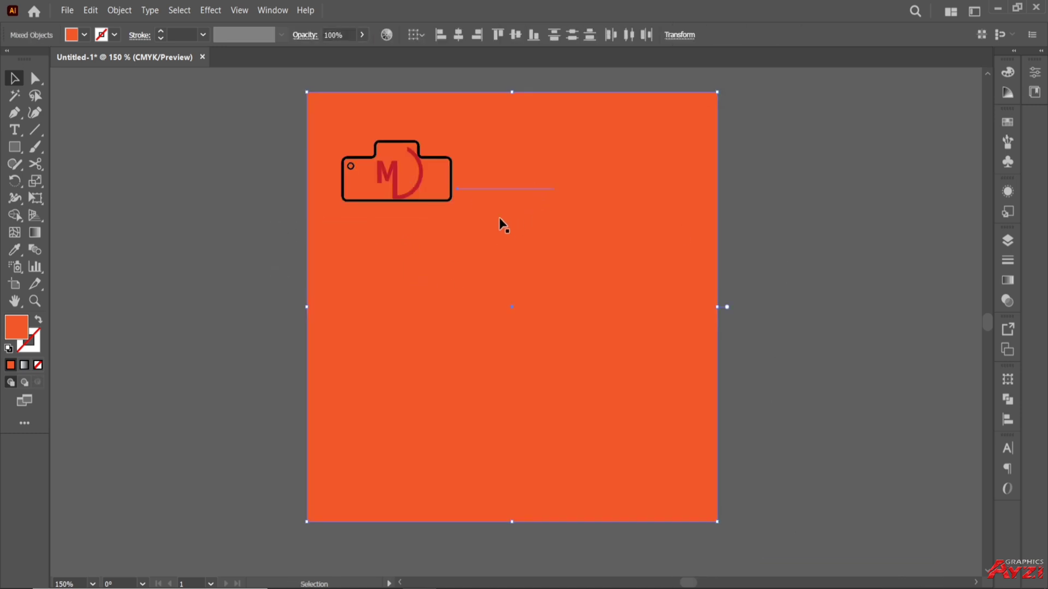
{"action": "left_click", "coordinate": [489, 180]}
{"action": "left_click", "coordinate": [1008, 124]}
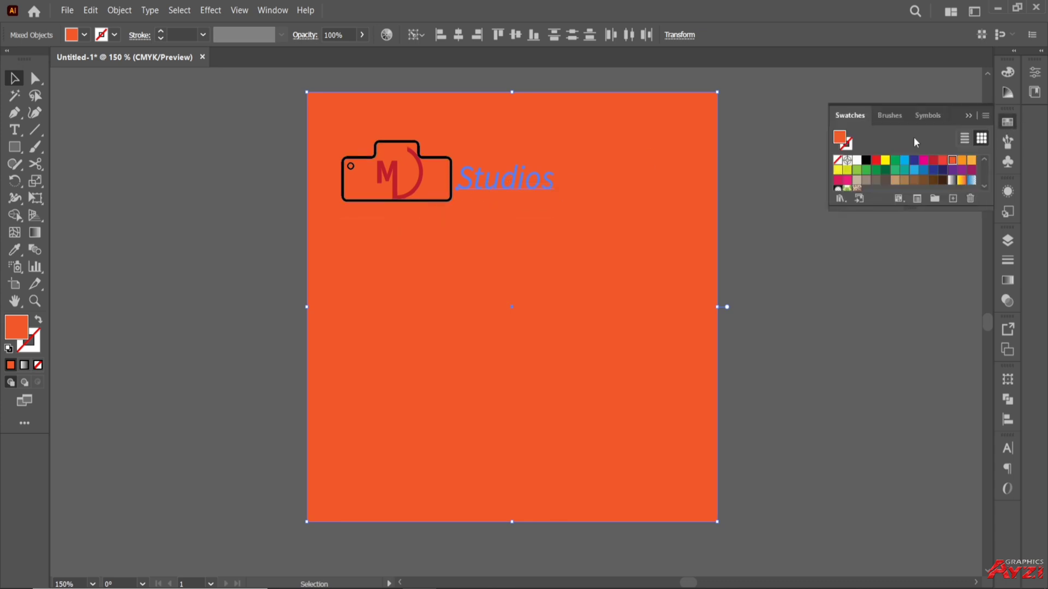
{"action": "left_click", "coordinate": [857, 161]}
{"action": "left_click", "coordinate": [144, 303]}
{"action": "left_click", "coordinate": [488, 177]}
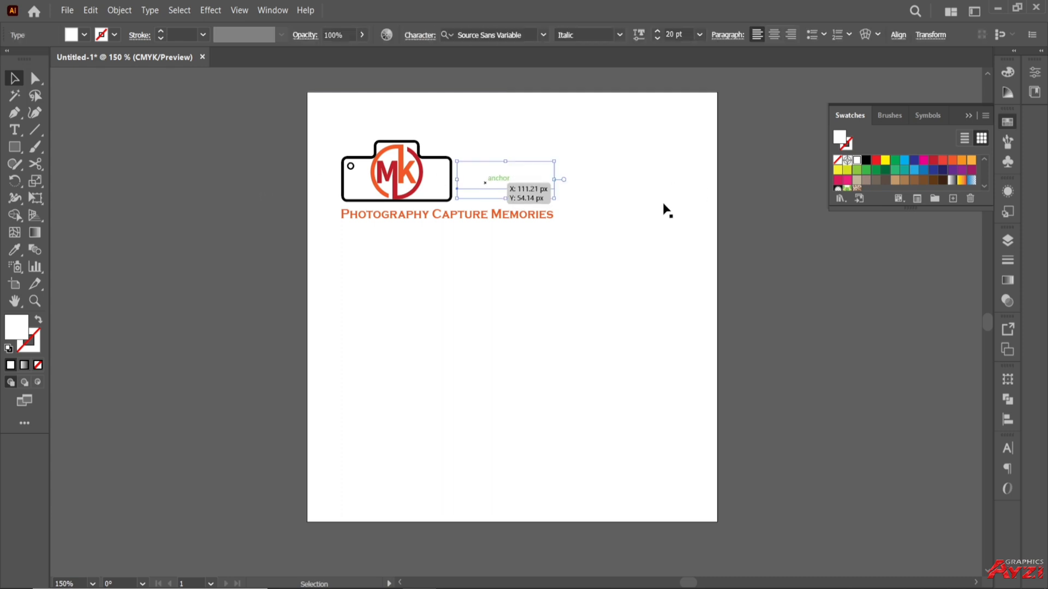
{"action": "left_click", "coordinate": [517, 274]}
Step: Fill the Photography Capture Memories tagline with white
{"action": "left_click", "coordinate": [492, 212]}
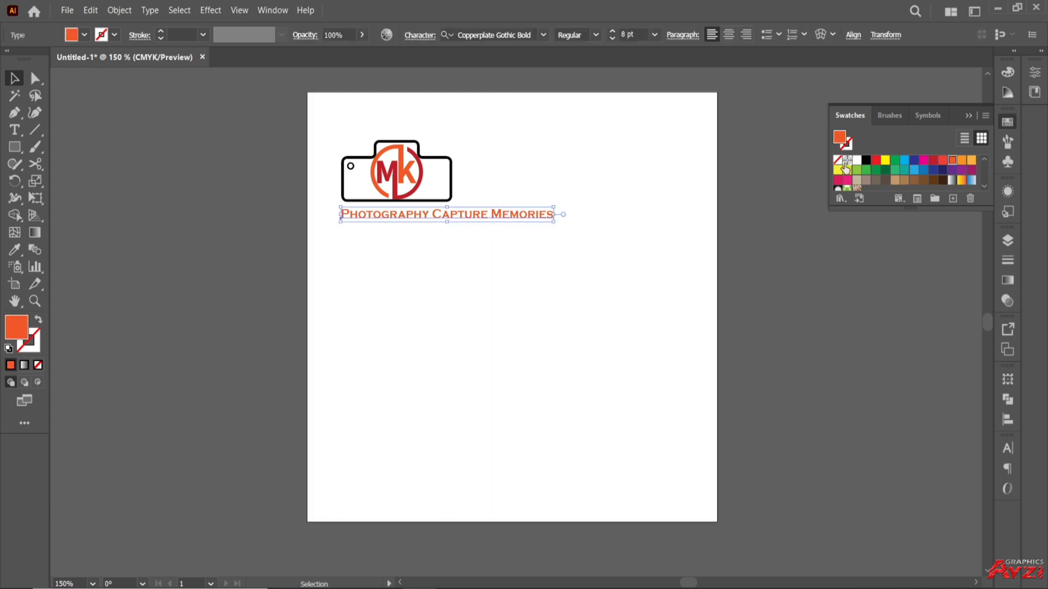
{"action": "left_click", "coordinate": [857, 161]}
{"action": "left_click", "coordinate": [661, 323]}
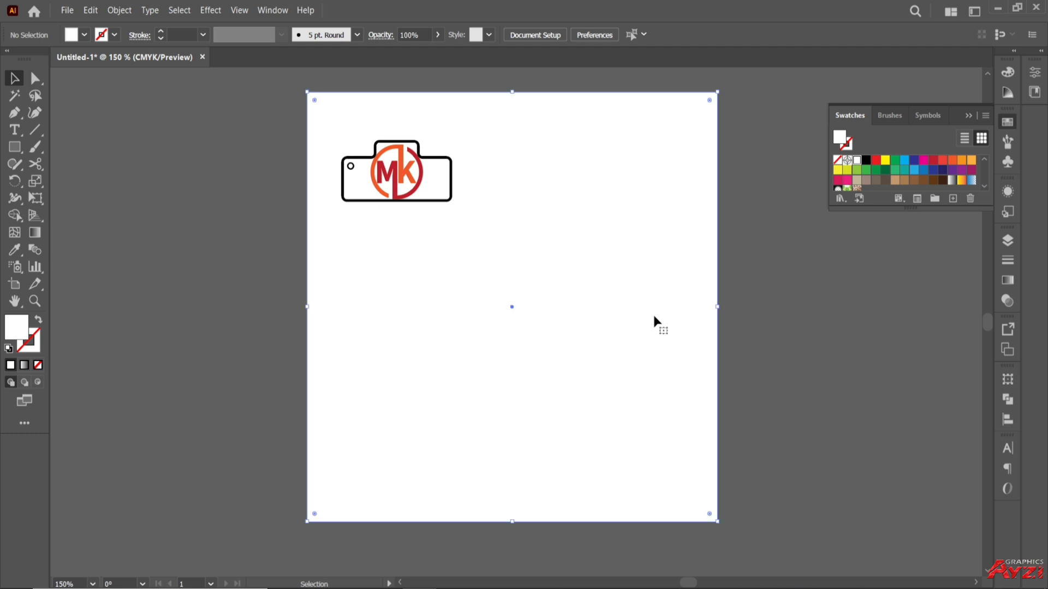
{"action": "left_click", "coordinate": [654, 315]}
Step: Ungroup the camera logo mark and fill only the camera outline with white, keeping the MK monogram's colours
{"action": "left_click", "coordinate": [439, 203]}
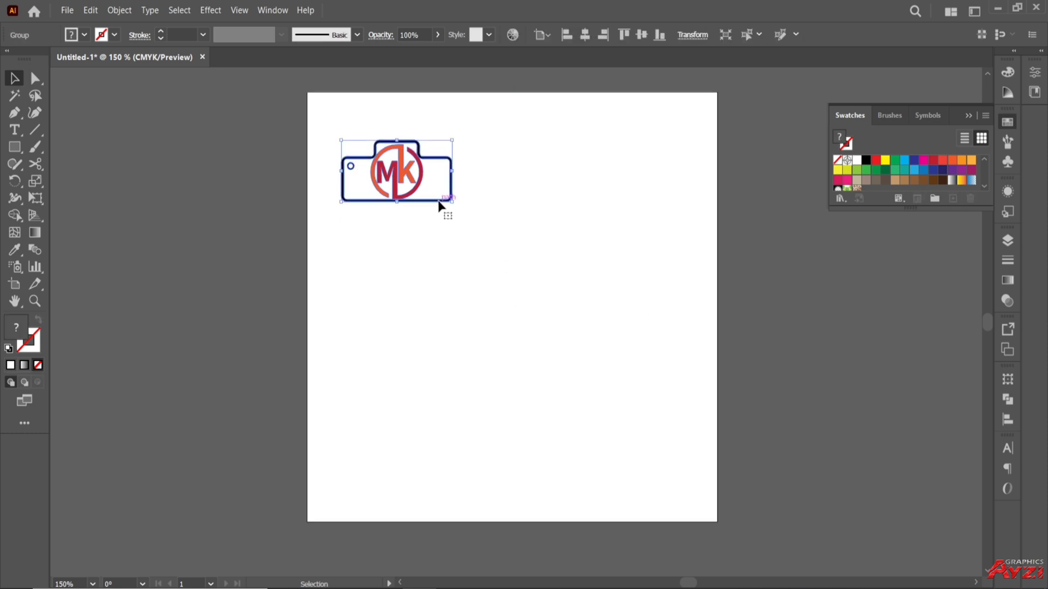
{"action": "left_click", "coordinate": [119, 10]}
{"action": "left_click", "coordinate": [148, 96]}
{"action": "left_click", "coordinate": [364, 200]}
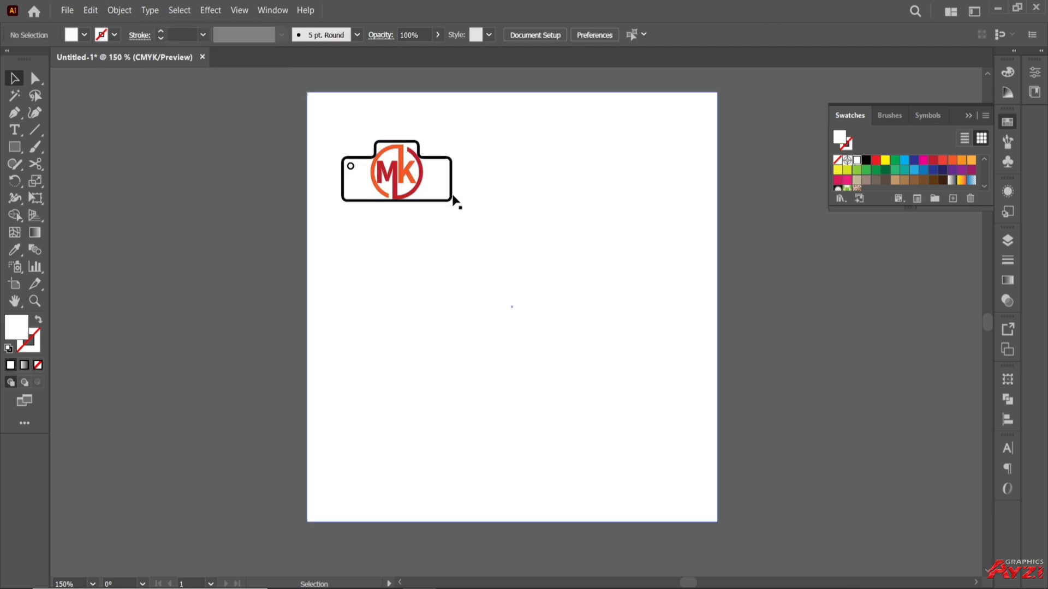
{"action": "left_click", "coordinate": [443, 201]}
{"action": "left_click", "coordinate": [857, 160]}
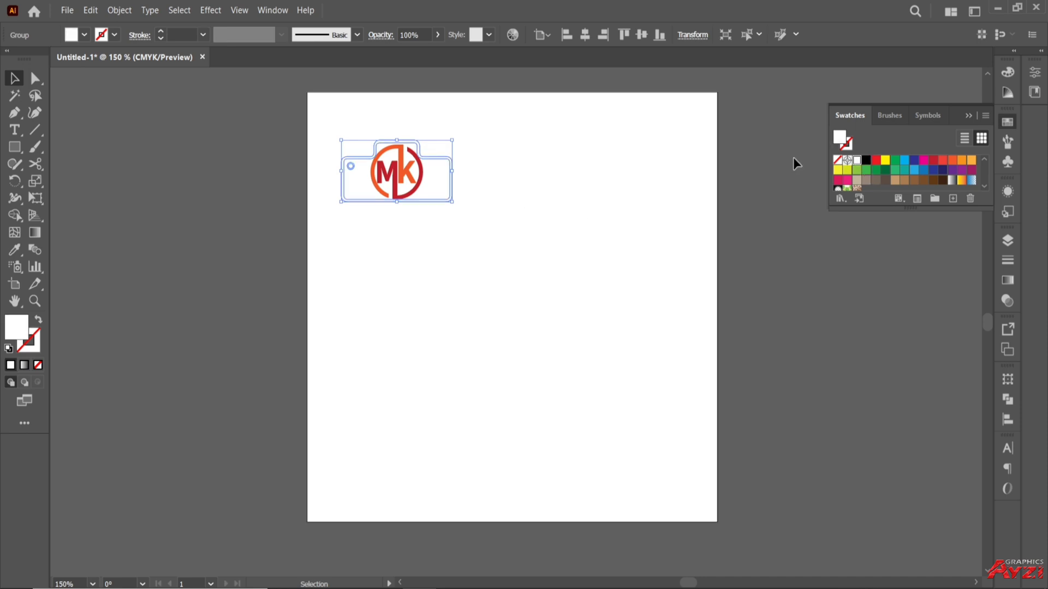
{"action": "left_click", "coordinate": [225, 182]}
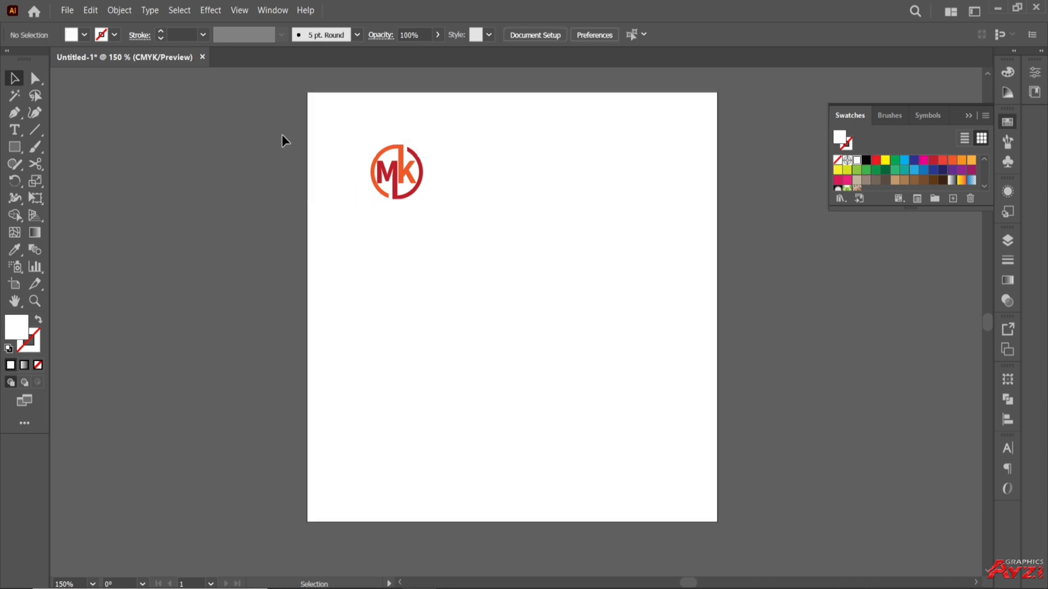
Step: Fill the artboard-sized background rectangle with black
{"action": "left_click_drag", "start_coordinate": [310, 101], "coordinate": [444, 204]}
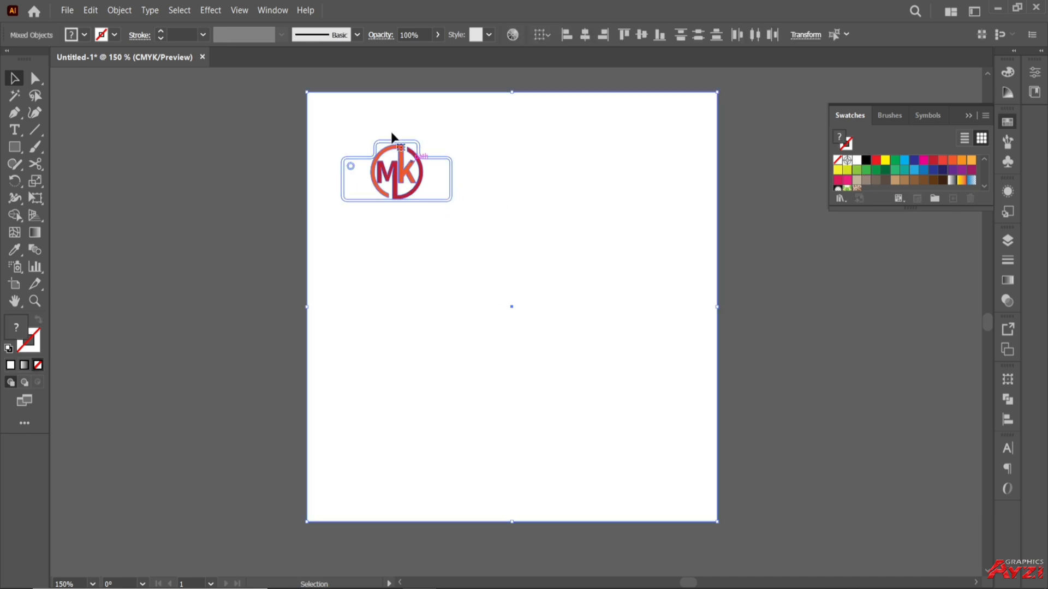
{"action": "left_click", "coordinate": [657, 306]}
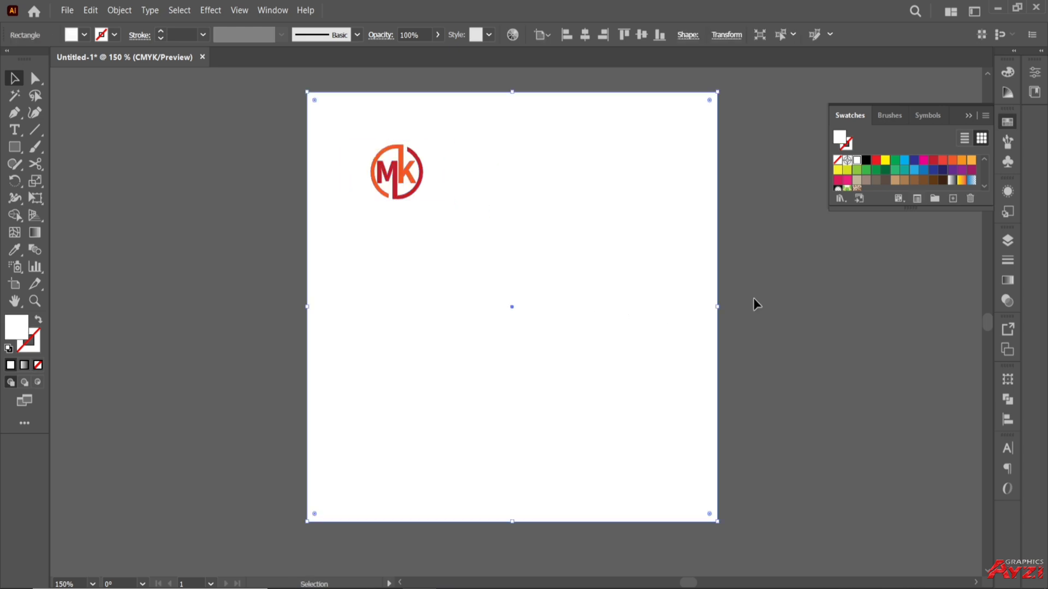
{"action": "left_click", "coordinate": [867, 162]}
{"action": "left_click", "coordinate": [737, 159]}
Step: Scale the camera mark, Studios and tagline together to about 205 px wide and move them near the artboard's centre
{"action": "left_click_drag", "start_coordinate": [252, 126], "coordinate": [652, 193]}
{"action": "left_click", "coordinate": [653, 193], "text": "shift"}
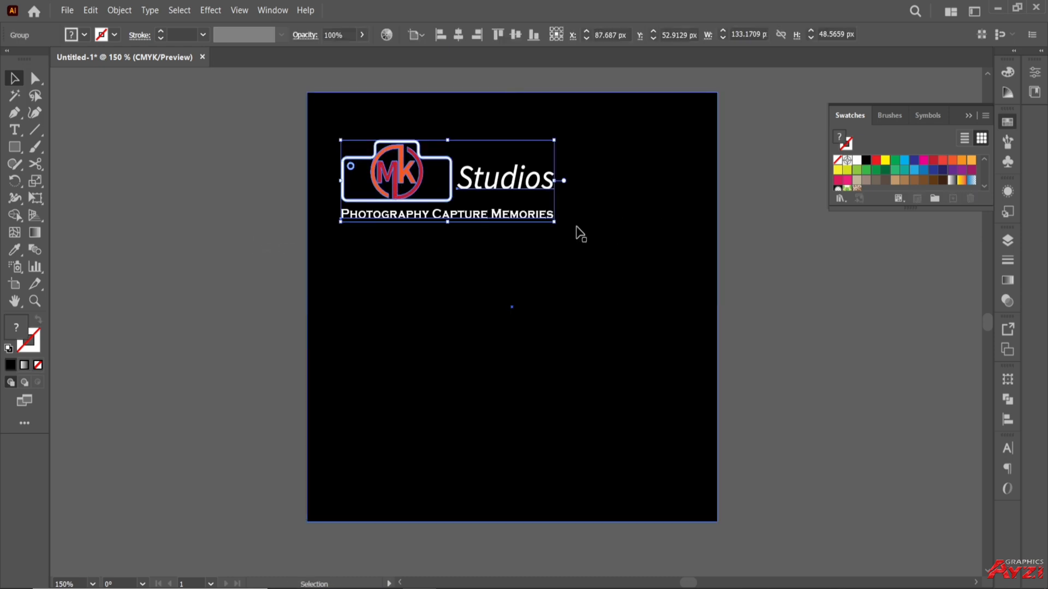
{"action": "left_click_drag", "start_coordinate": [554, 221], "coordinate": [671, 350]}
{"action": "left_click_drag", "start_coordinate": [513, 230], "coordinate": [525, 319]}
{"action": "left_click", "coordinate": [969, 116]}
{"action": "left_click", "coordinate": [927, 143]}
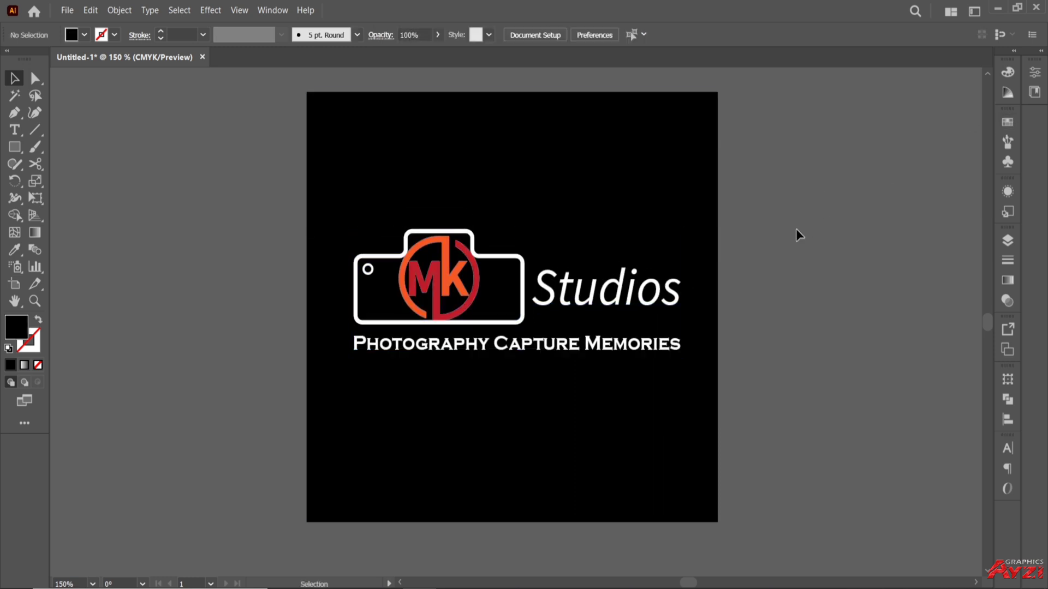
Step: Ungroup the enlarged logo and recolour the Studios text with the red-orange of the monogram
{"action": "left_click", "coordinate": [612, 299]}
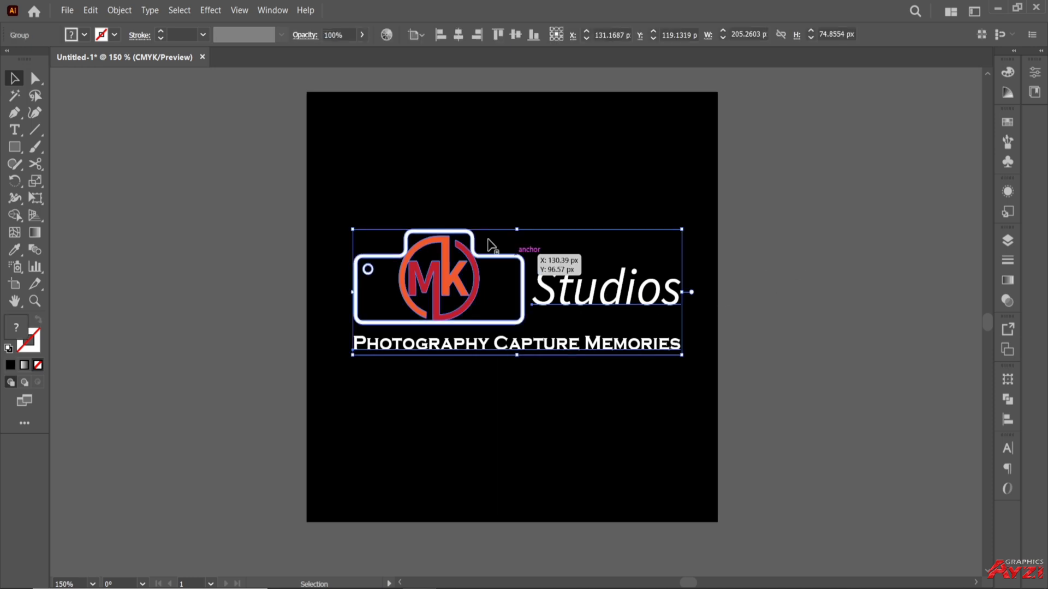
{"action": "left_click", "coordinate": [126, 17]}
{"action": "left_click", "coordinate": [141, 99]}
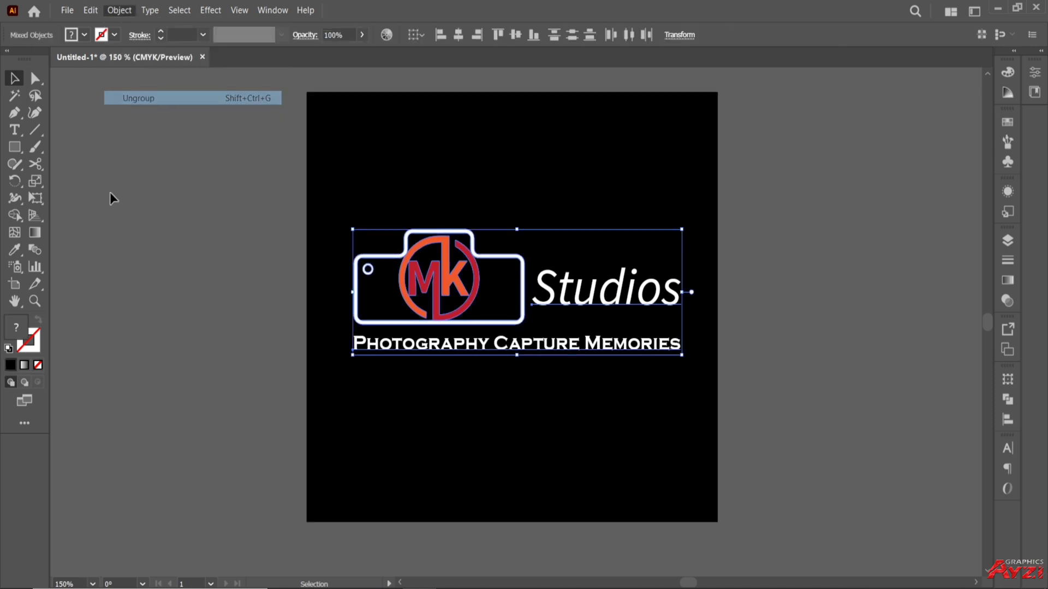
{"action": "left_click", "coordinate": [148, 154]}
{"action": "left_click", "coordinate": [548, 291]}
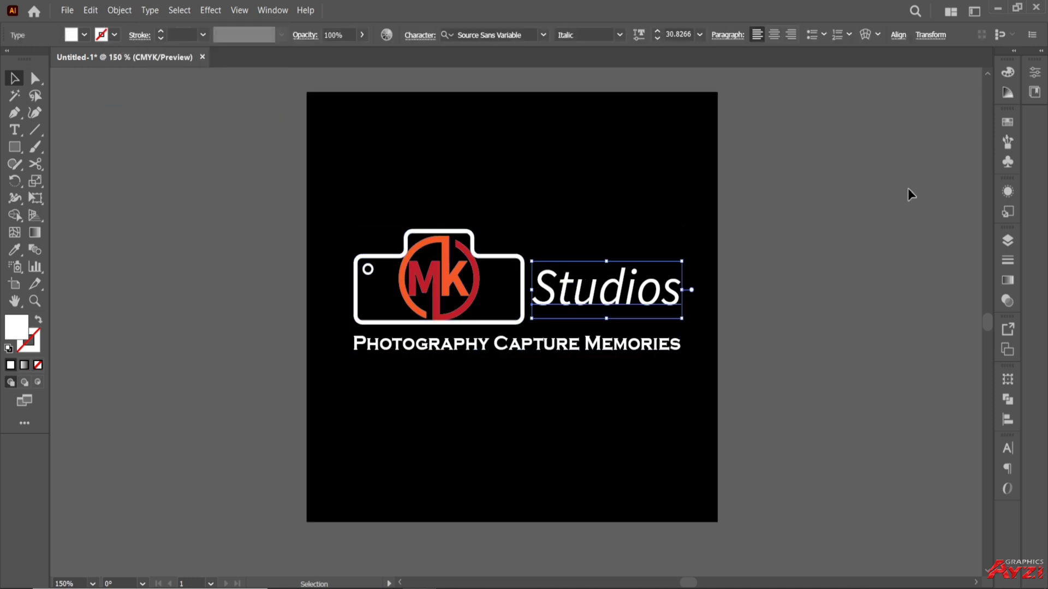
{"action": "left_click", "coordinate": [1007, 123]}
{"action": "left_click", "coordinate": [952, 161]}
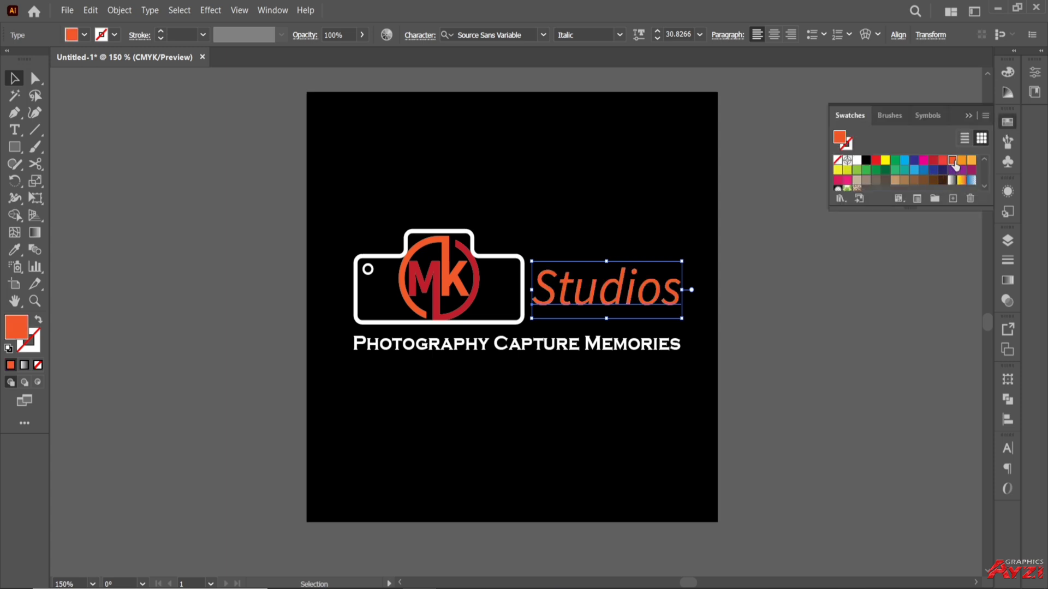
{"action": "left_click", "coordinate": [834, 282]}
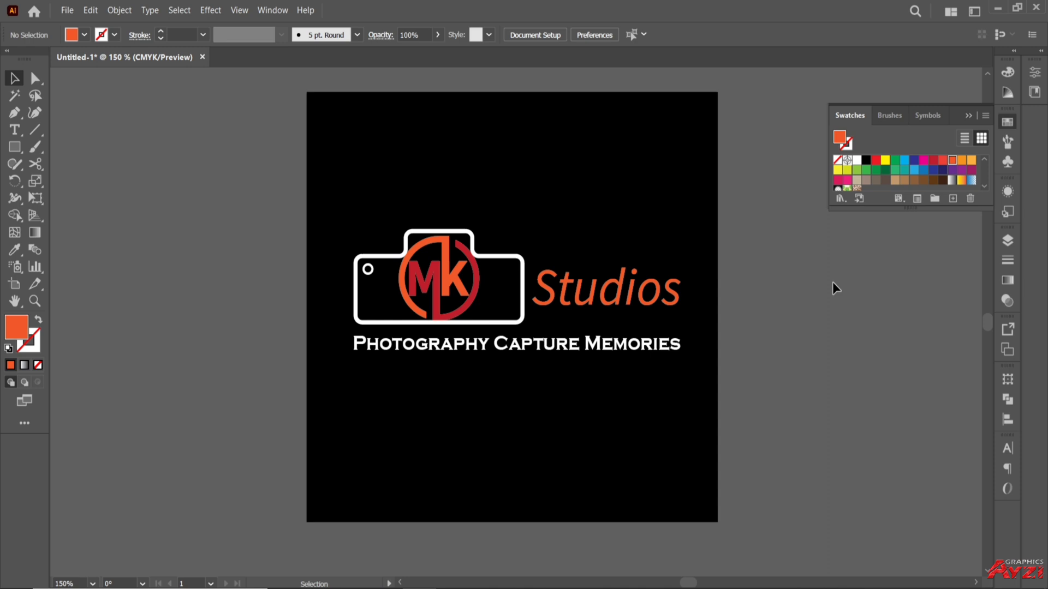
{"action": "left_click", "coordinate": [964, 121]}
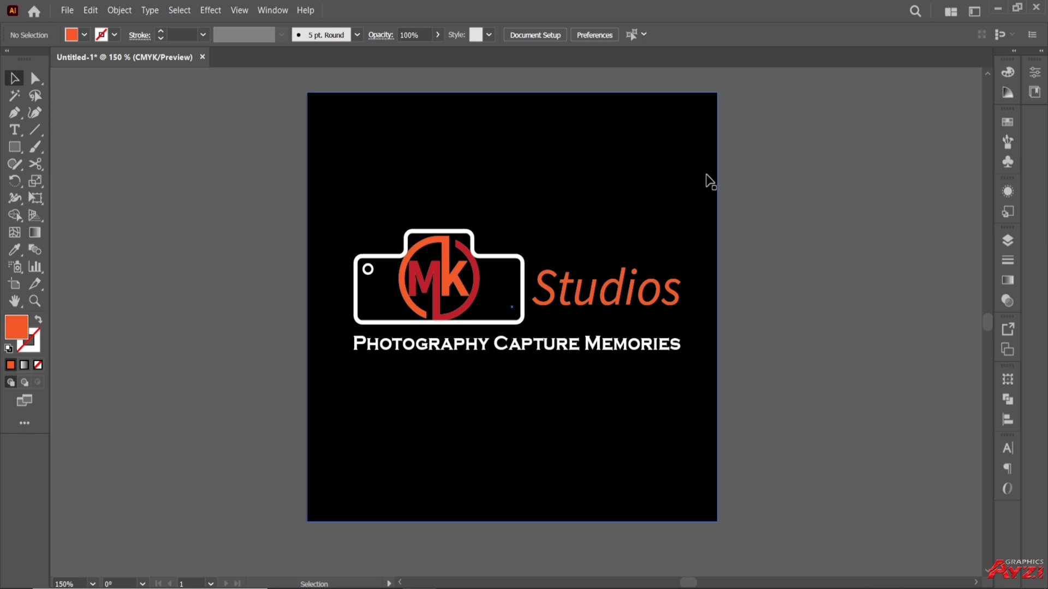
Step: Group the camera mark, Studios and tagline together, leaving out the background rectangle
{"action": "left_click", "coordinate": [706, 173]}
{"action": "left_click_drag", "start_coordinate": [294, 213], "coordinate": [677, 354]}
{"action": "key", "text": "a"}
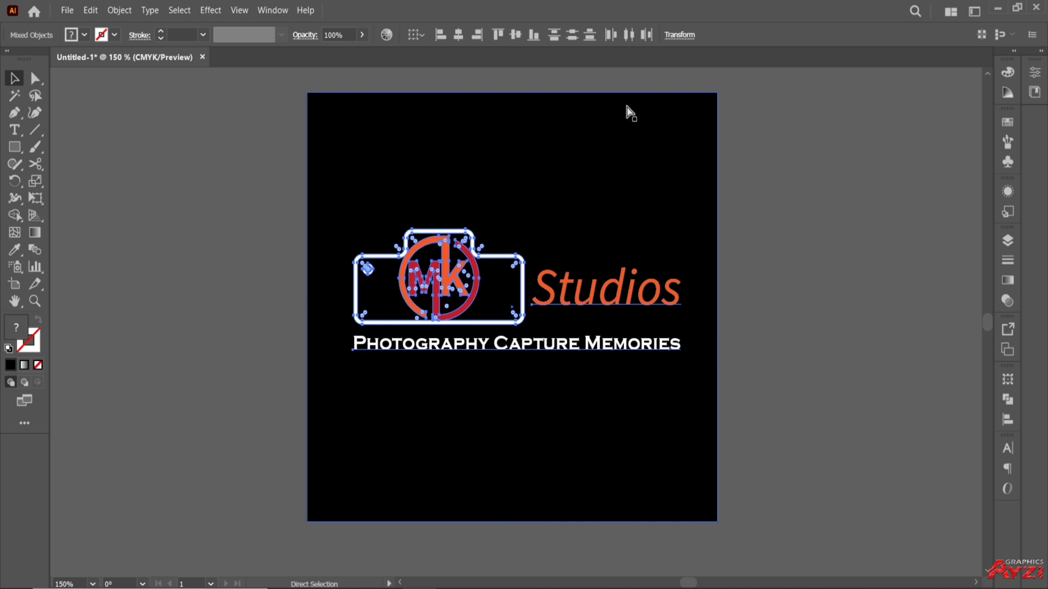
{"action": "key", "text": "v"}
{"action": "left_click", "coordinate": [843, 169]}
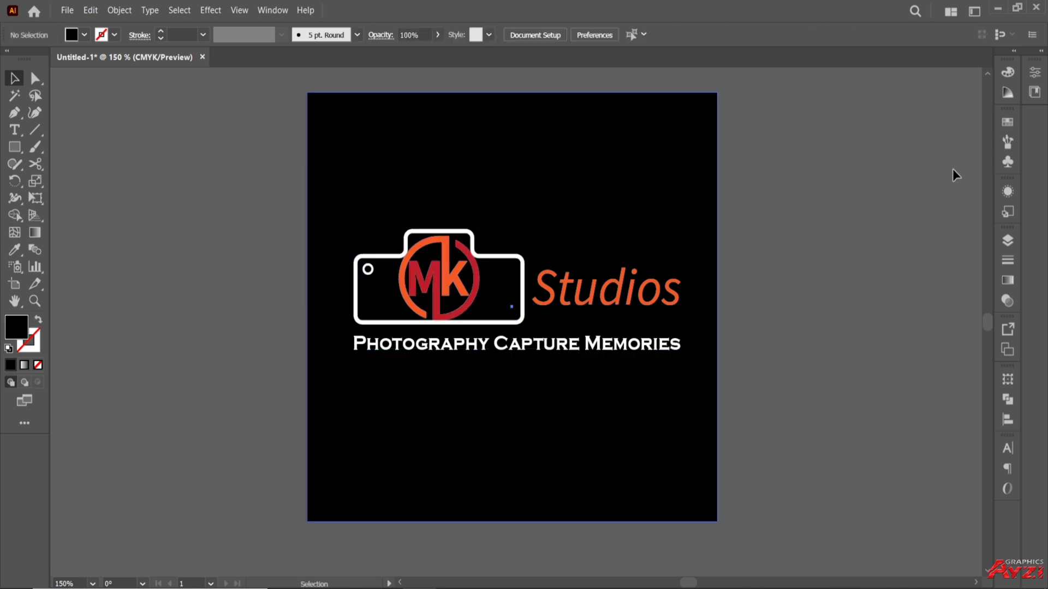
Step: Recolour the background rectangle, trying dark red and settling on cyan blue
{"action": "left_click", "coordinate": [1007, 122]}
{"action": "left_click", "coordinate": [933, 161]}
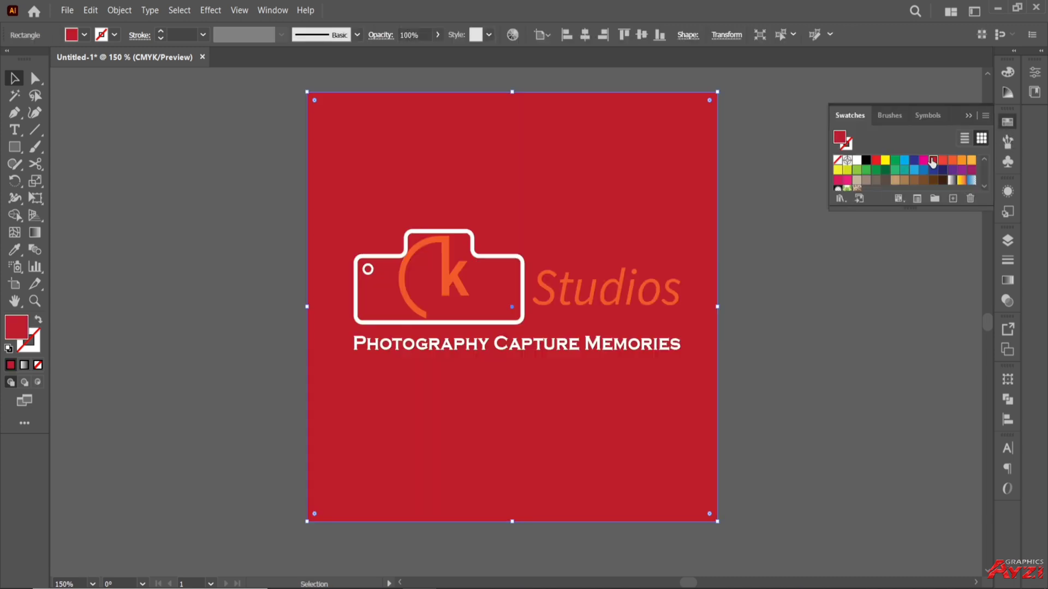
{"action": "left_click", "coordinate": [903, 161]}
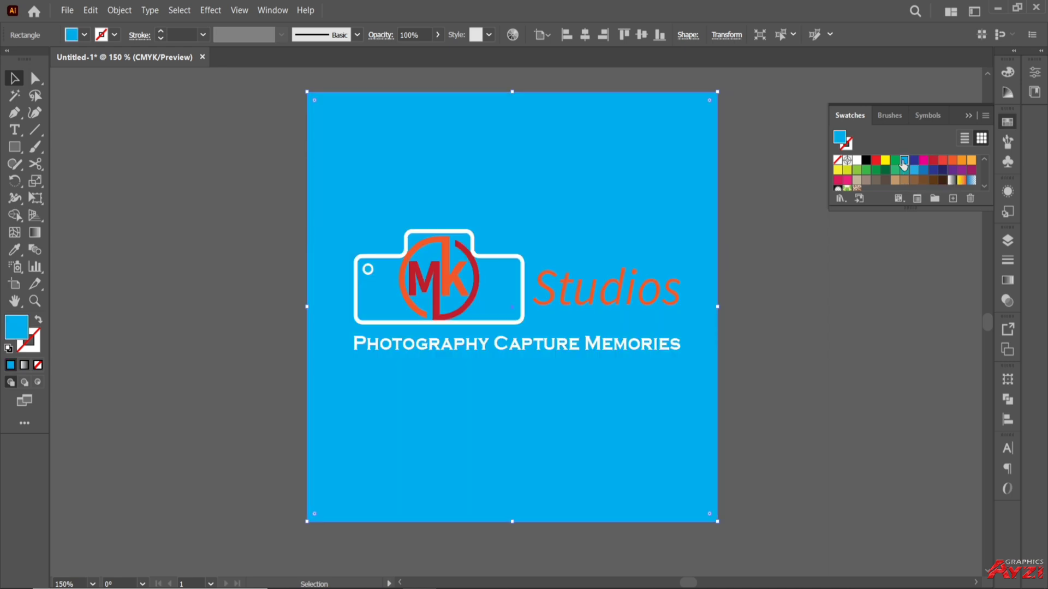
{"action": "left_click", "coordinate": [768, 360]}
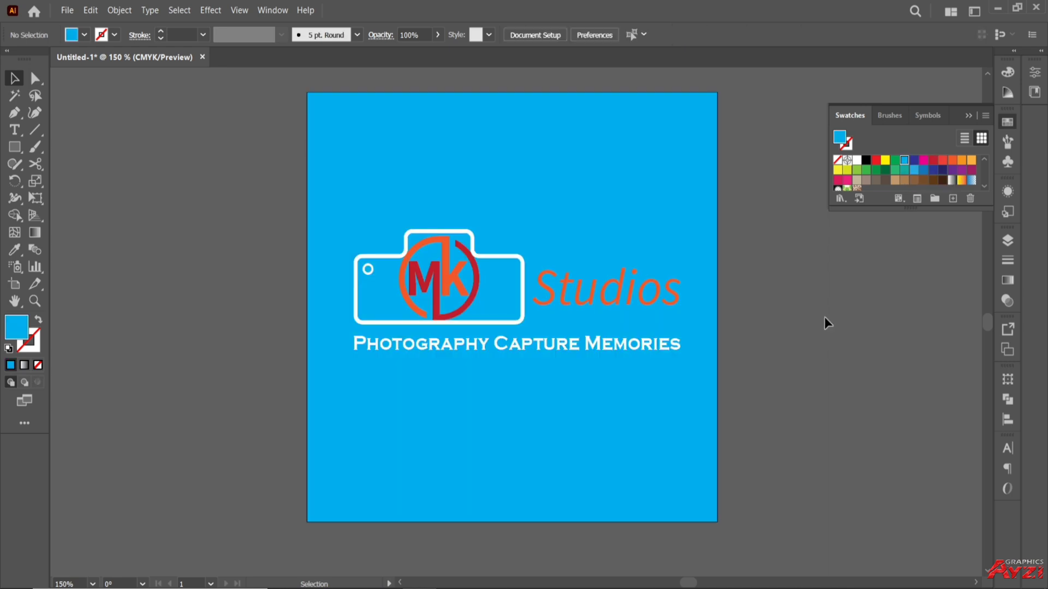
Step: Start a Drop Shadow effect in Multiply mode on the grouped logo and set its blur to 2 px
{"action": "left_click", "coordinate": [524, 309]}
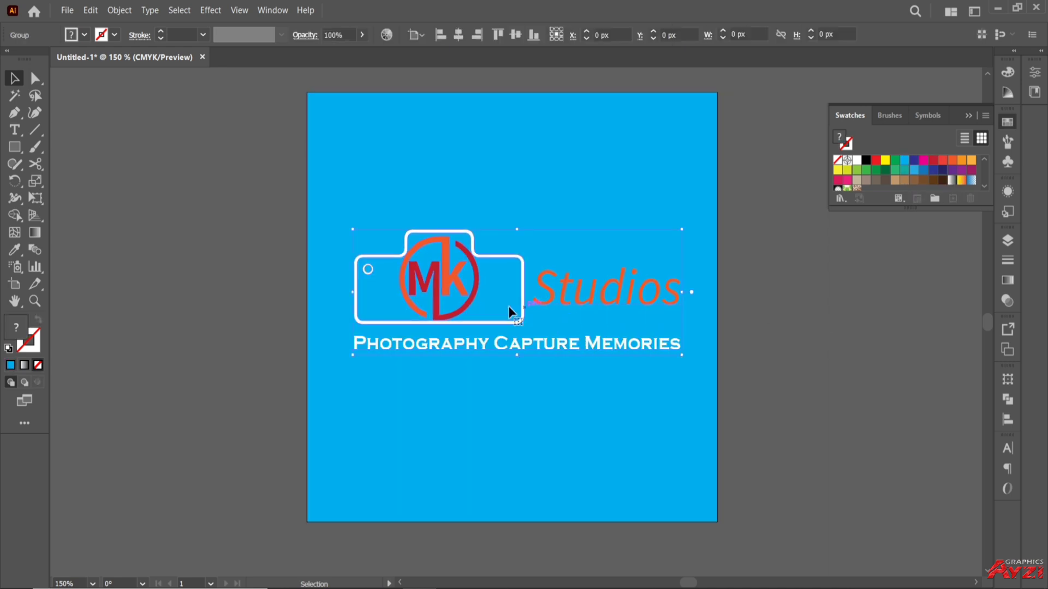
{"action": "left_click", "coordinate": [220, 14]}
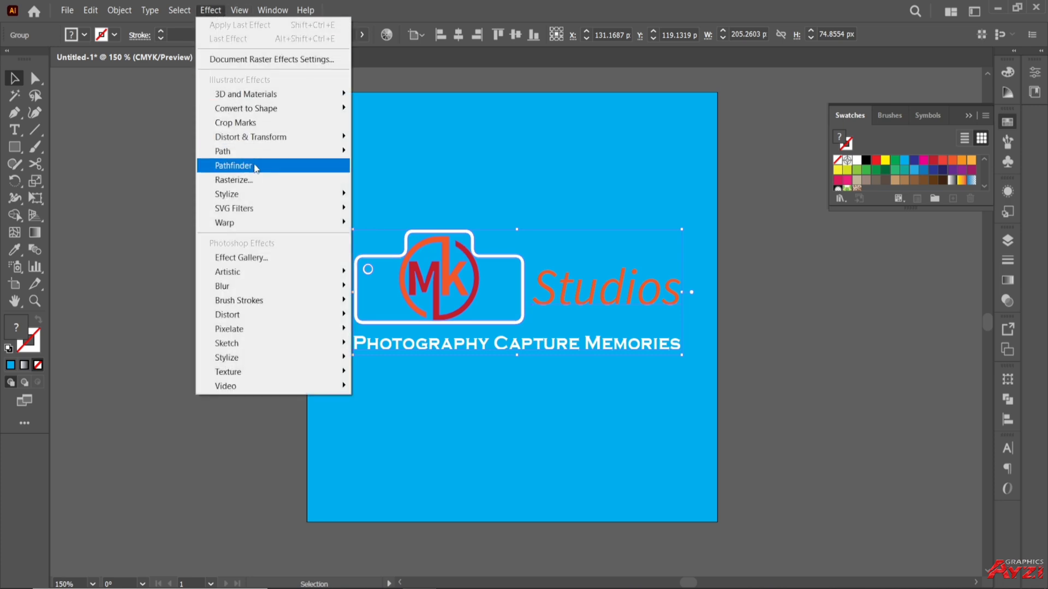
{"action": "mouse_move", "coordinate": [264, 194]}
{"action": "left_click", "coordinate": [396, 196]}
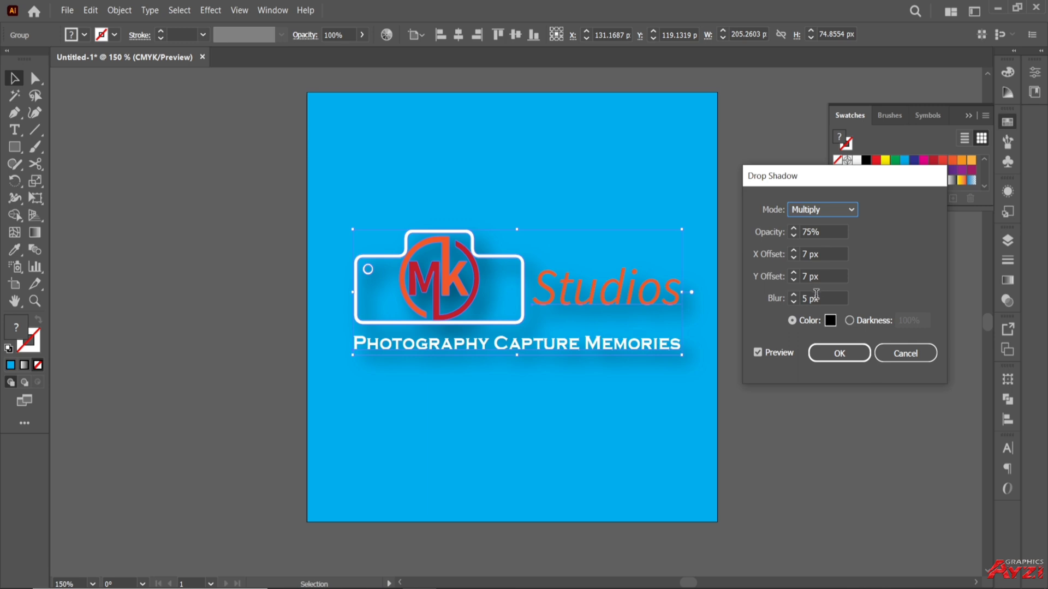
{"action": "double_click", "coordinate": [808, 299]}
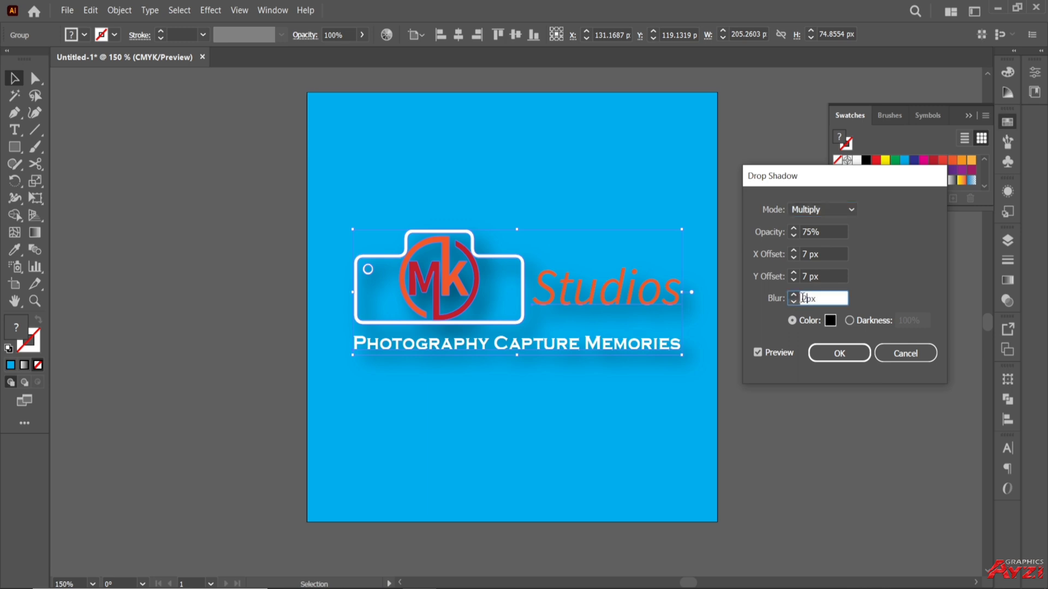
{"action": "left_click", "coordinate": [815, 232]}
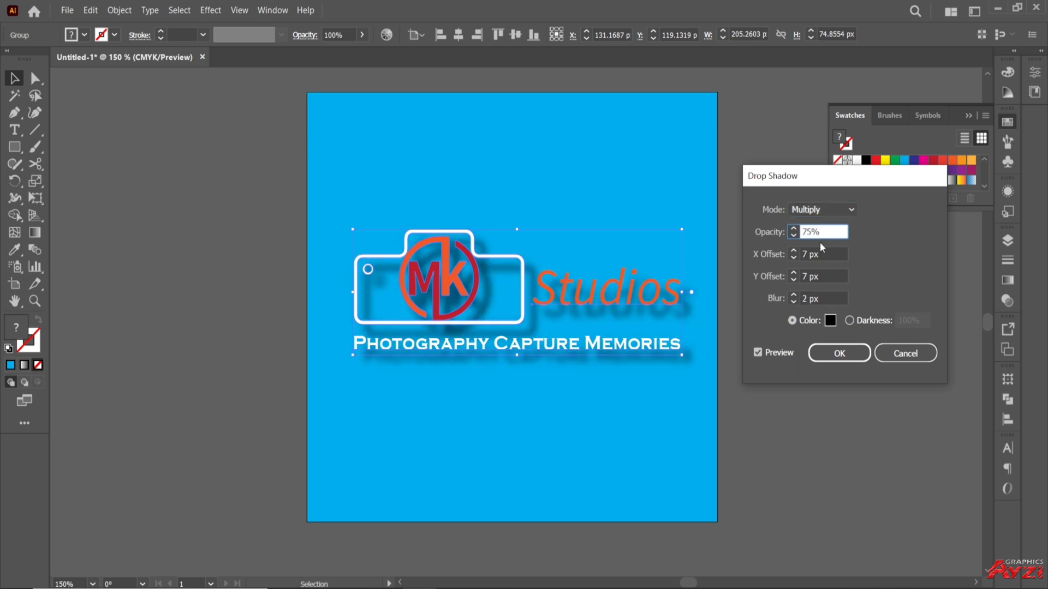
Step: Set the drop shadow's X and Y offsets to 2 px each and apply it to the logo
{"action": "double_click", "coordinate": [794, 254]}
{"action": "type", "text": "2"}
{"action": "double_click", "coordinate": [786, 276]}
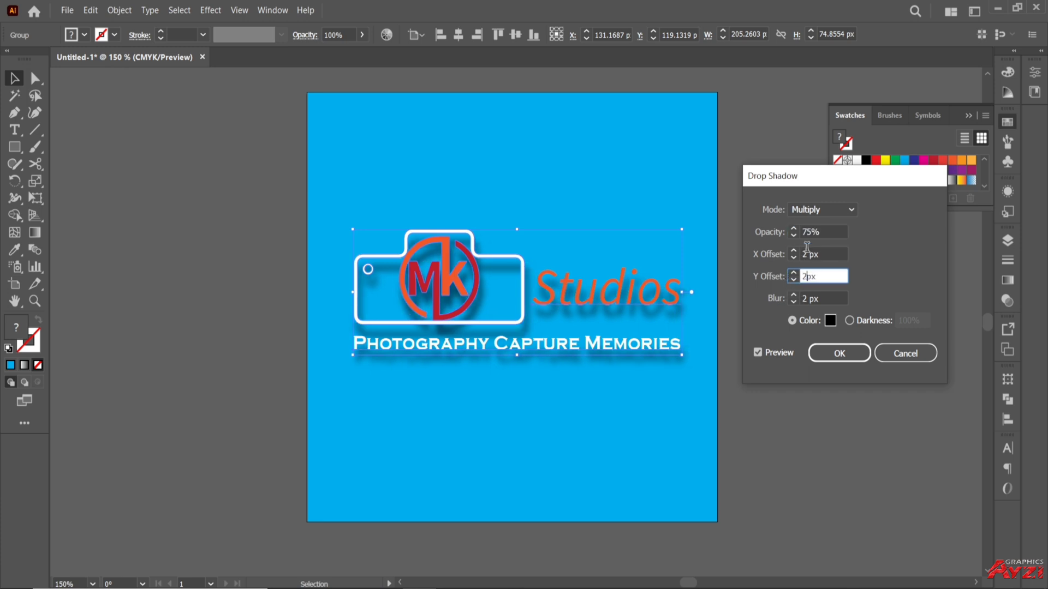
{"action": "type", "text": "2"}
{"action": "left_click", "coordinate": [812, 254]}
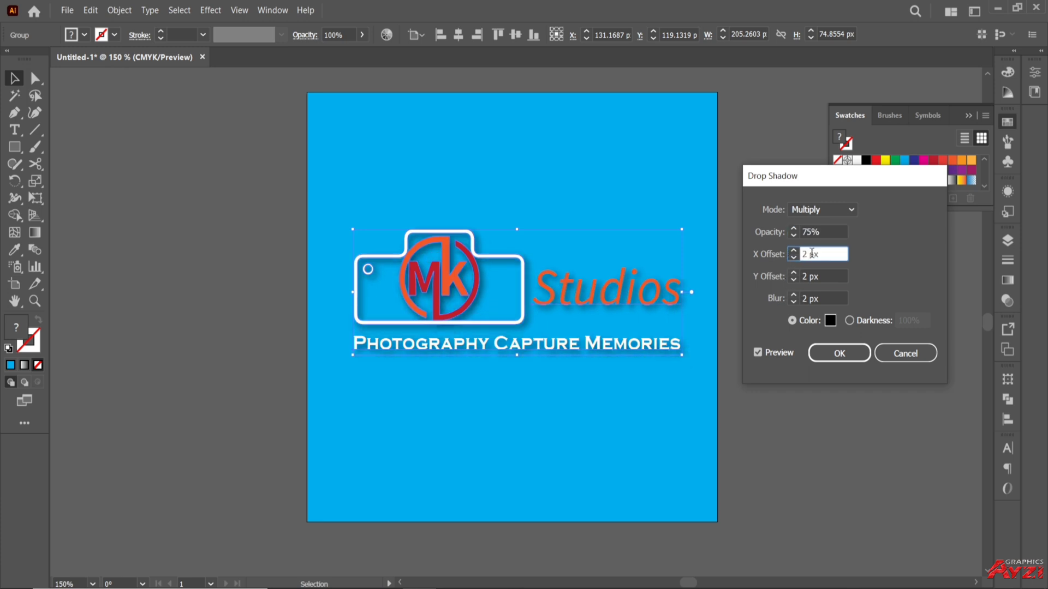
{"action": "left_click", "coordinate": [841, 350]}
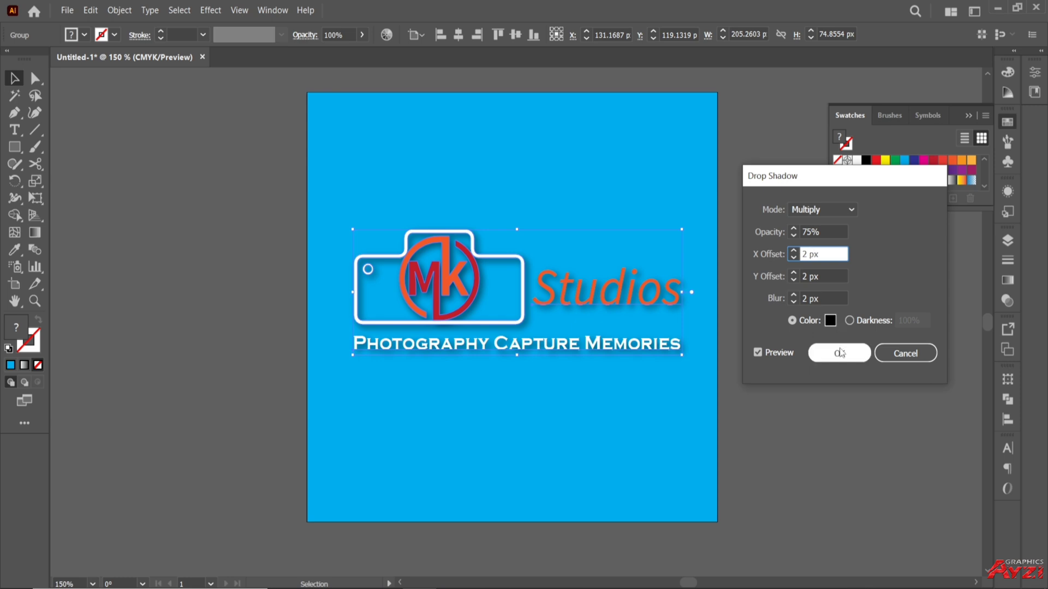
{"action": "left_click", "coordinate": [815, 330]}
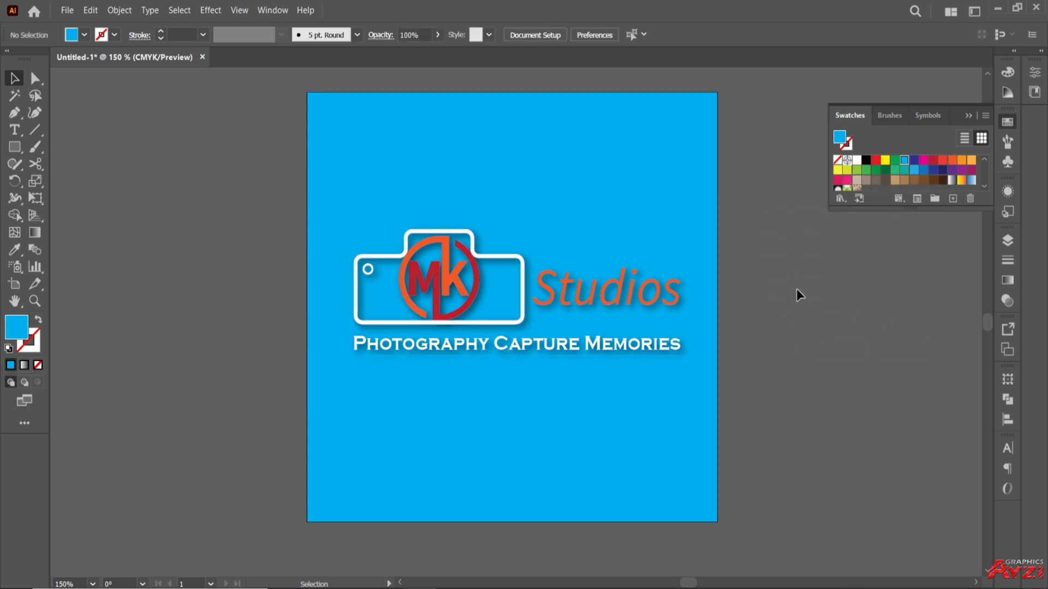
{"action": "left_click", "coordinate": [969, 115]}
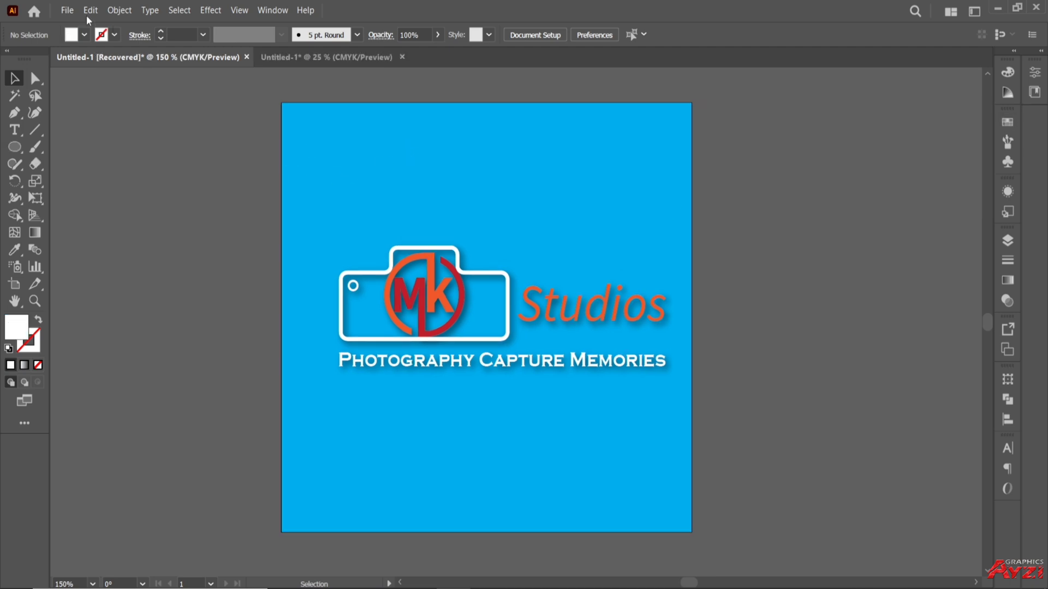
Step: Create a new 1920 x 1080 px landscape document in CMYK Color with High (300 ppi) raster effects
{"action": "left_click", "coordinate": [67, 11]}
{"action": "left_click", "coordinate": [129, 27]}
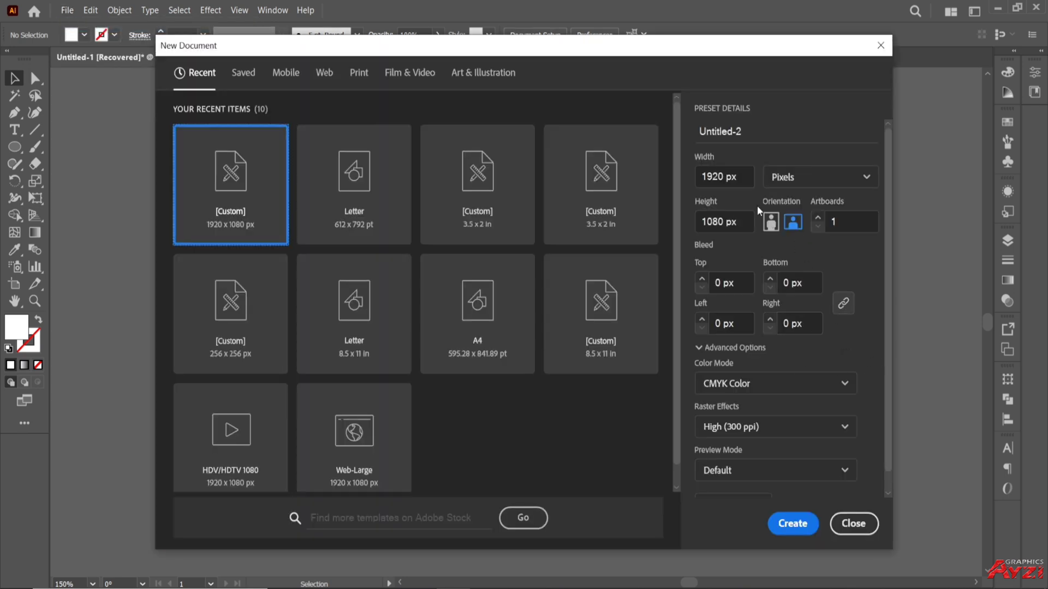
{"action": "left_click", "coordinate": [717, 182]}
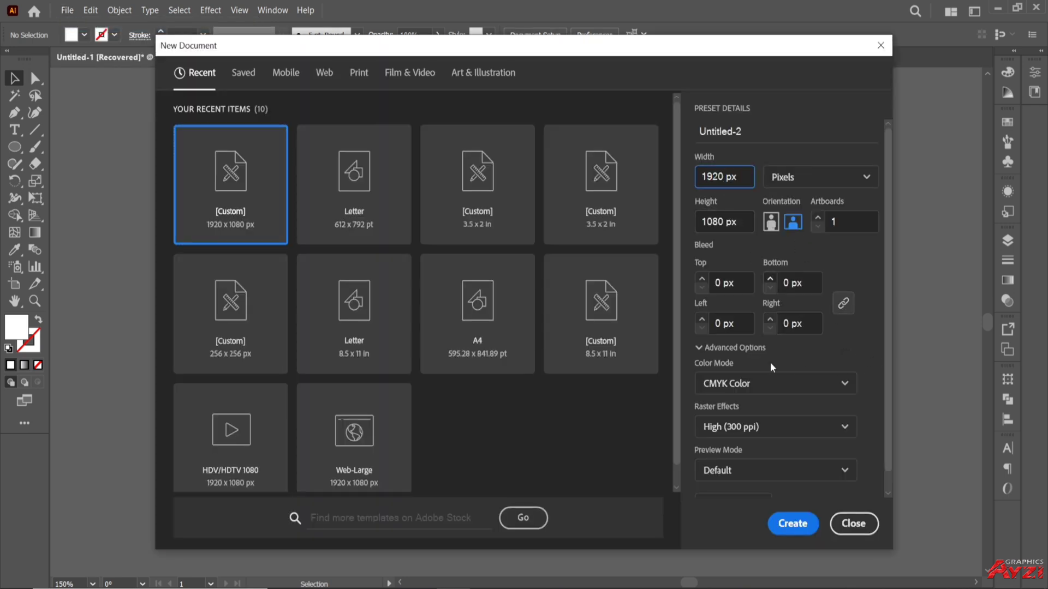
{"action": "left_click", "coordinate": [795, 518]}
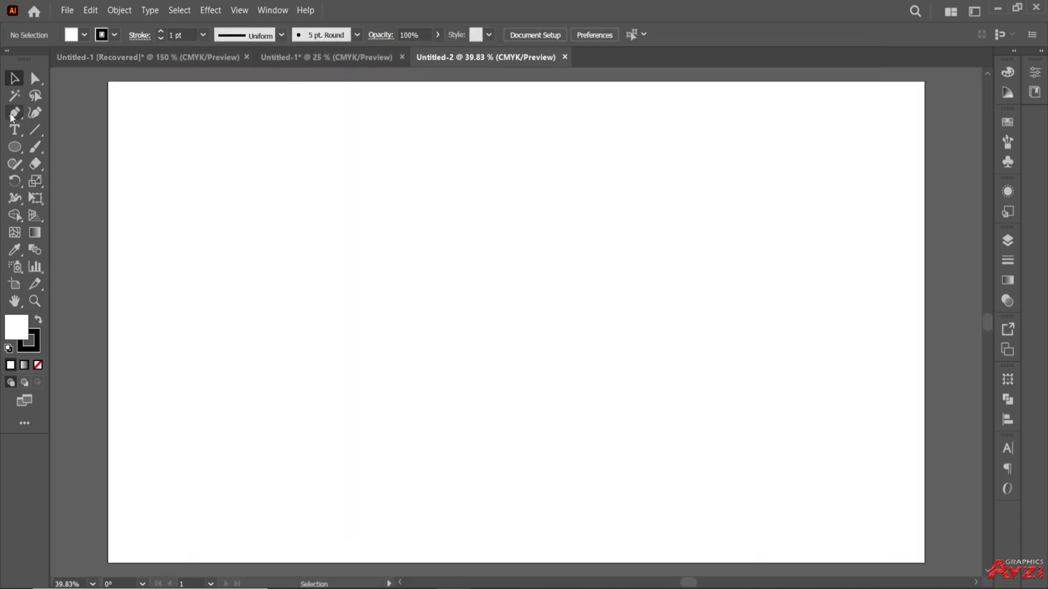
Step: Draw a rectangle covering the whole artboard and fill it with dark blue
{"action": "left_click", "coordinate": [15, 147]}
{"action": "right_click", "coordinate": [10, 155]}
{"action": "left_click", "coordinate": [60, 147]}
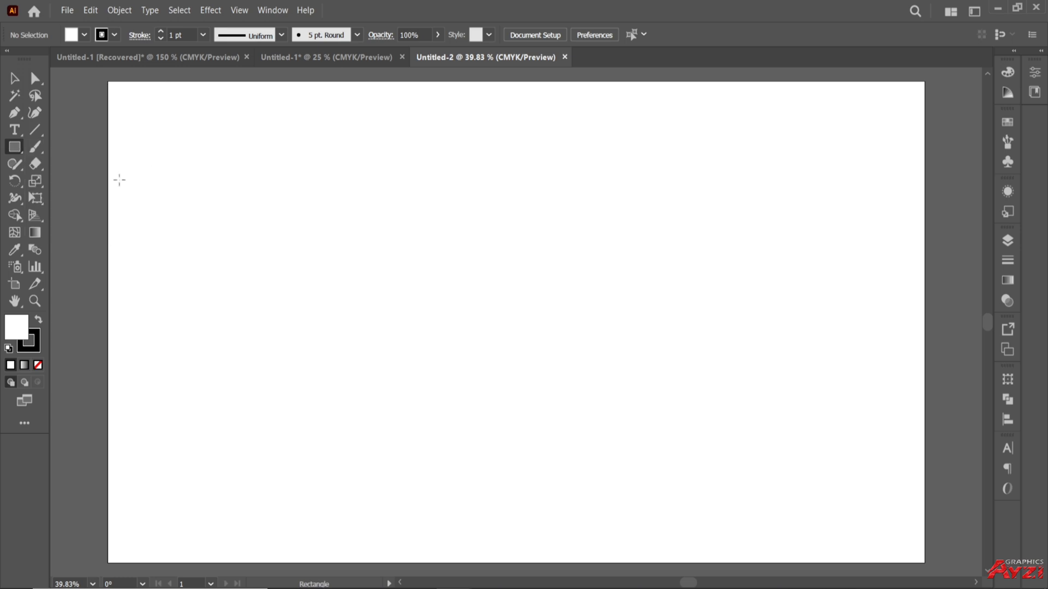
{"action": "left_click_drag", "start_coordinate": [107, 81], "coordinate": [925, 562]}
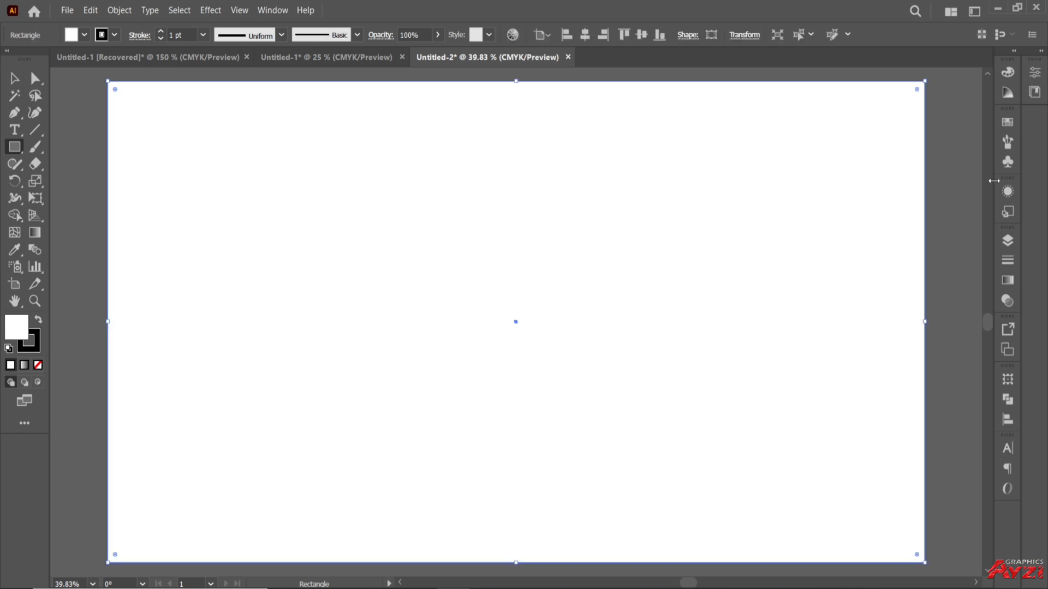
{"action": "left_click", "coordinate": [1007, 121]}
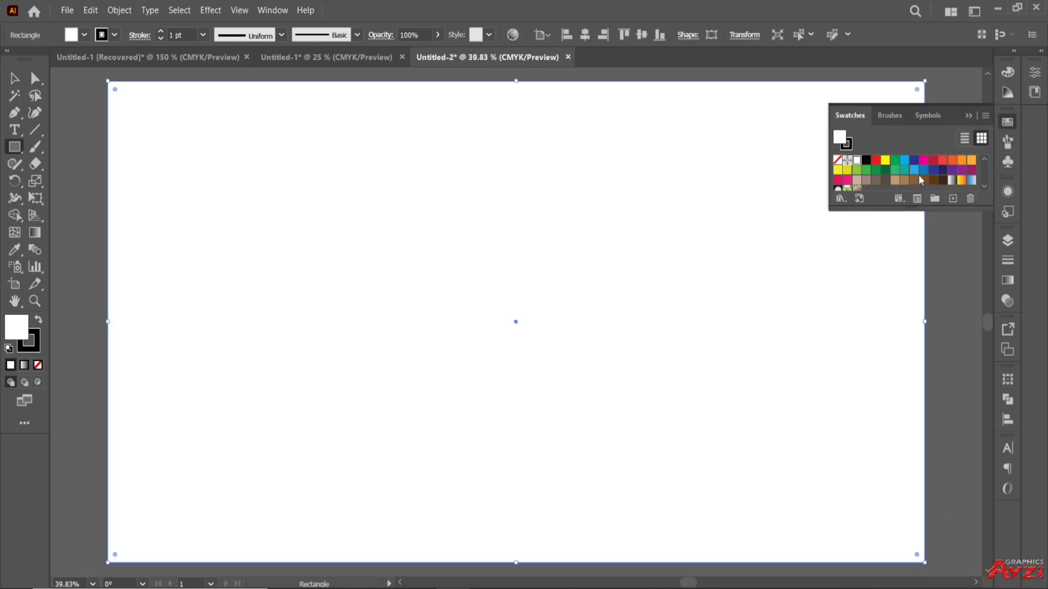
{"action": "scroll", "coordinate": [918, 174], "scroll_direction": "down", "scroll_amount": 3}
{"action": "left_click", "coordinate": [885, 183]}
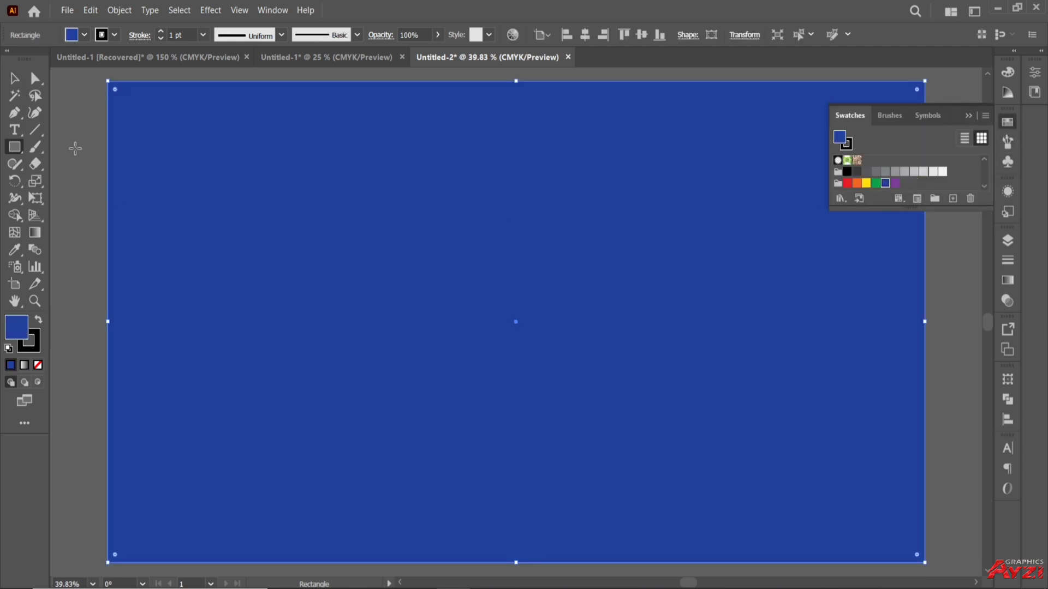
{"action": "left_click", "coordinate": [14, 78]}
{"action": "left_click", "coordinate": [66, 129]}
{"action": "left_click", "coordinate": [337, 225]}
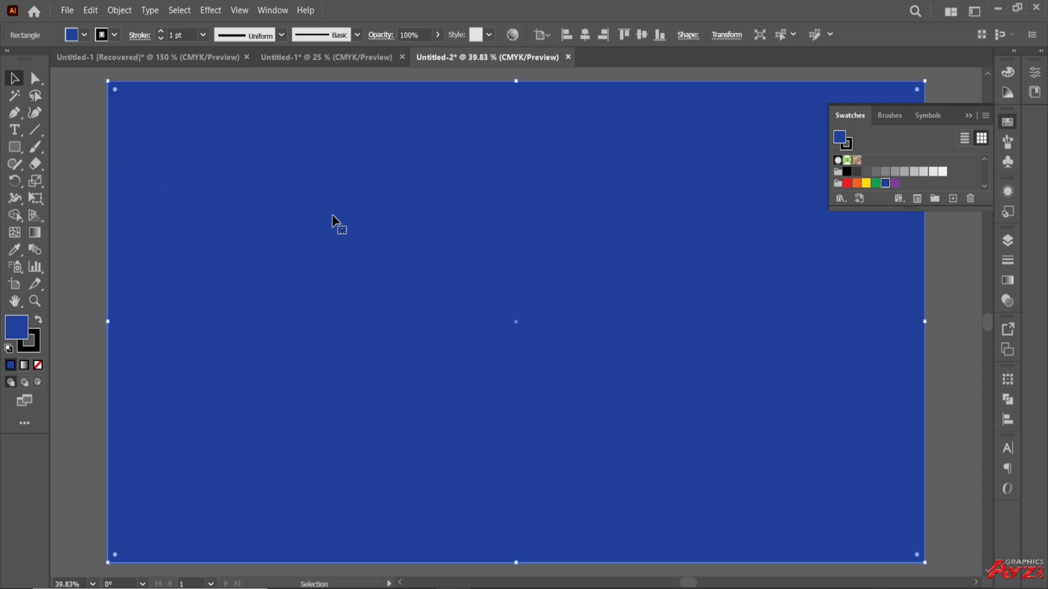
{"action": "left_click", "coordinate": [71, 11]}
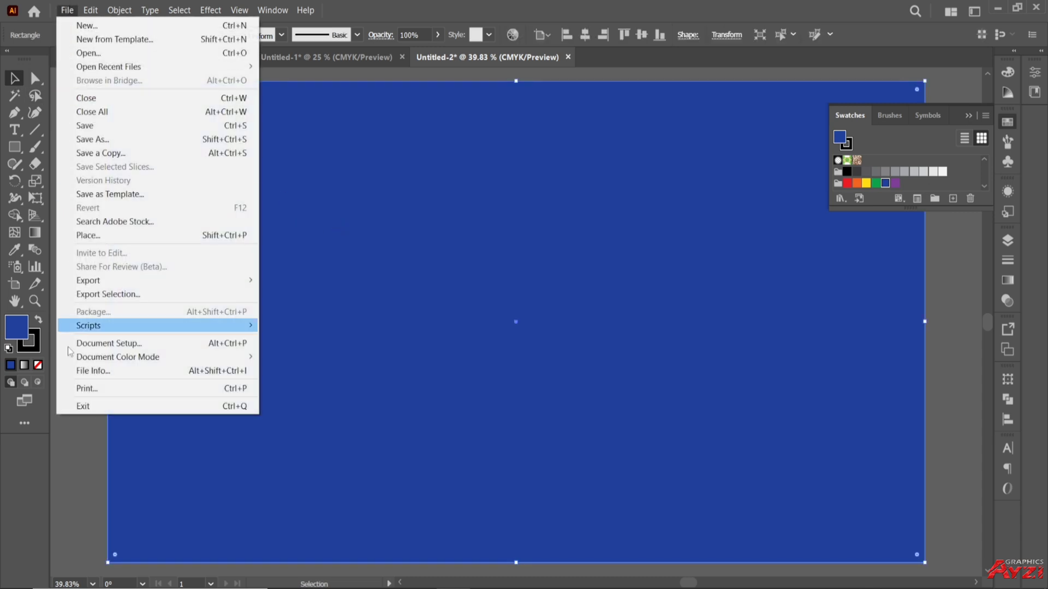
{"action": "left_click", "coordinate": [65, 440]}
{"action": "left_click", "coordinate": [66, 439]}
Step: Copy the grouped camera logo from the Untitled-1 [Recovered] document and paste it onto the blue background in Untitled-2
{"action": "left_click", "coordinate": [147, 56]}
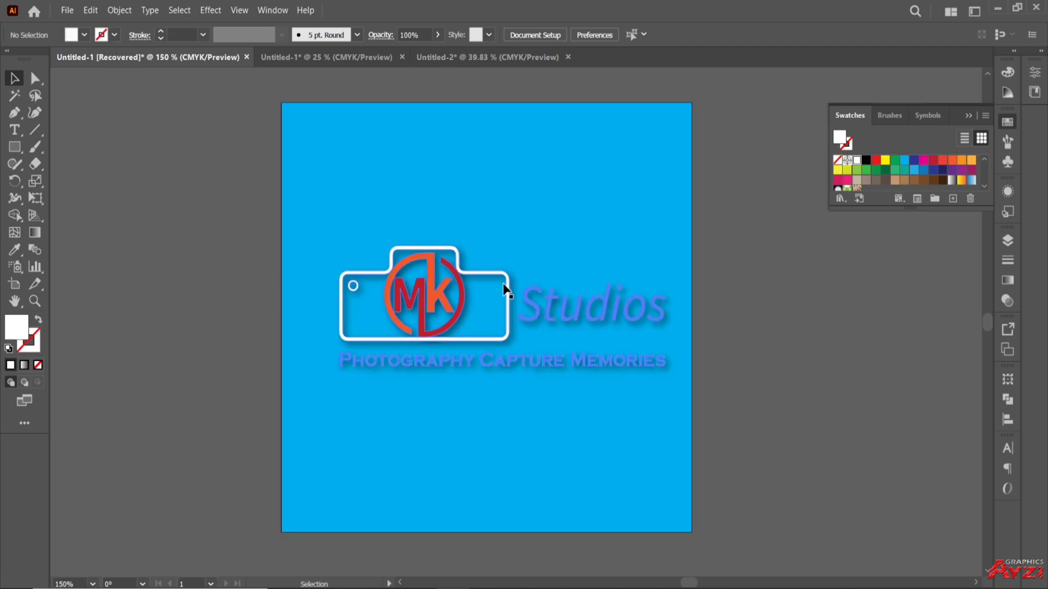
{"action": "left_click", "coordinate": [505, 291]}
{"action": "left_click", "coordinate": [119, 10]}
{"action": "left_click", "coordinate": [164, 184]}
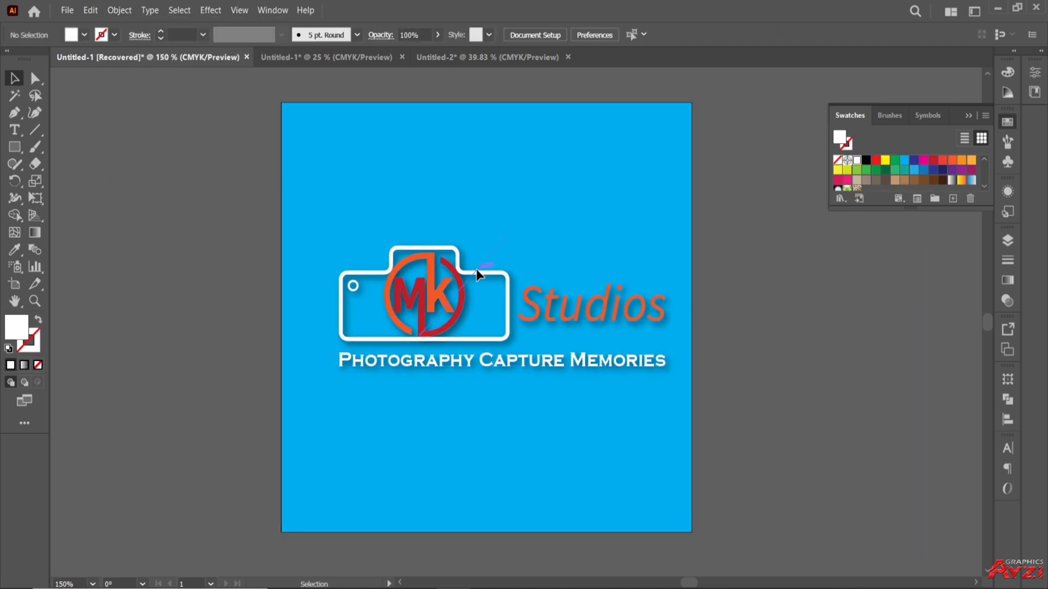
{"action": "left_click", "coordinate": [487, 57]}
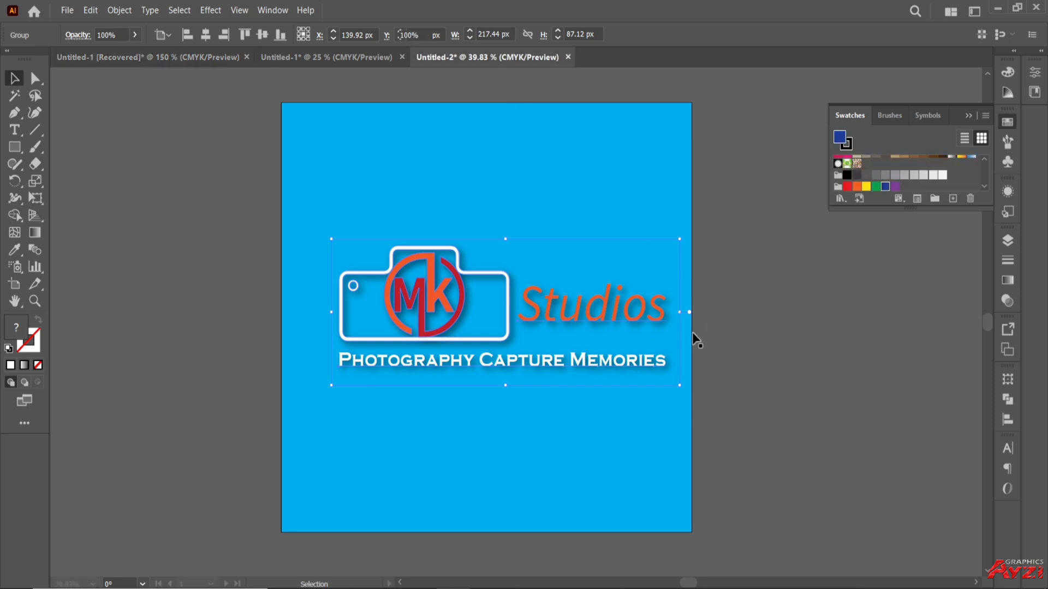
{"action": "key", "text": "ctrl+v"}
{"action": "left_click_drag", "start_coordinate": [759, 259], "coordinate": [777, 266]}
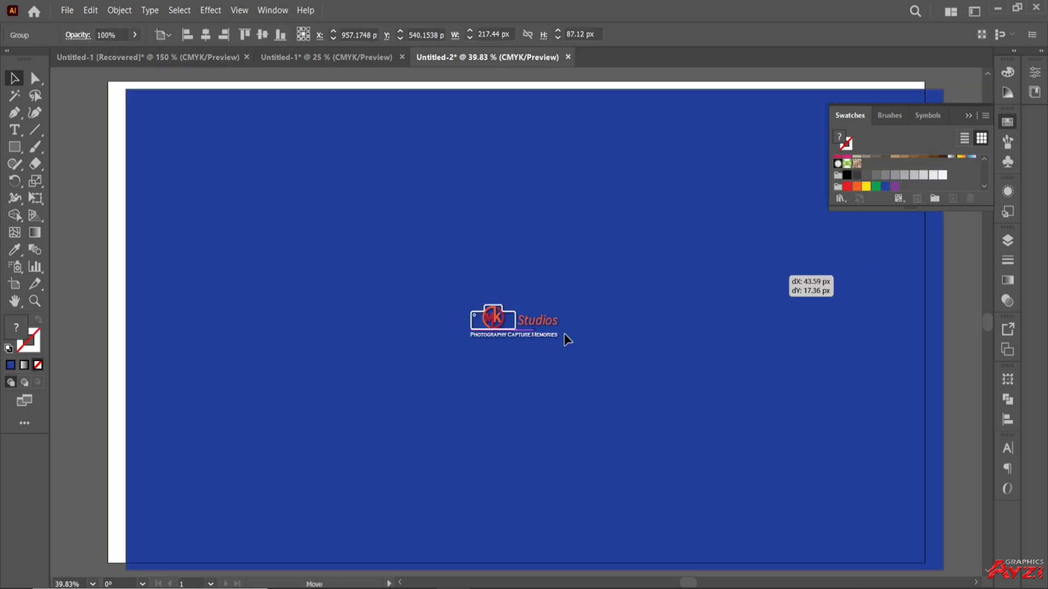
{"action": "key", "text": "ctrl+z"}
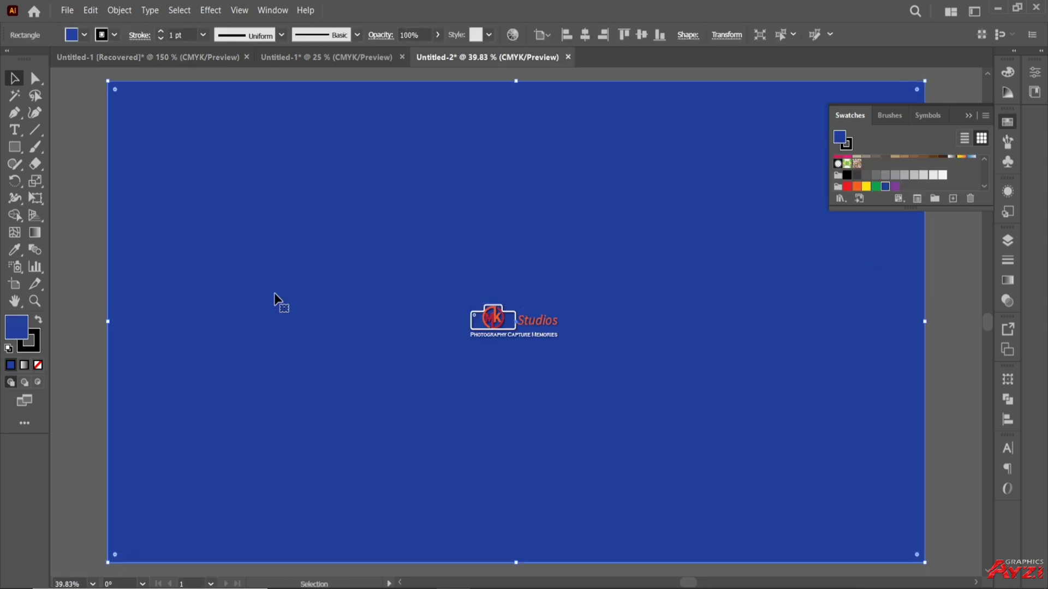
{"action": "left_click", "coordinate": [84, 248]}
{"action": "left_click", "coordinate": [980, 115]}
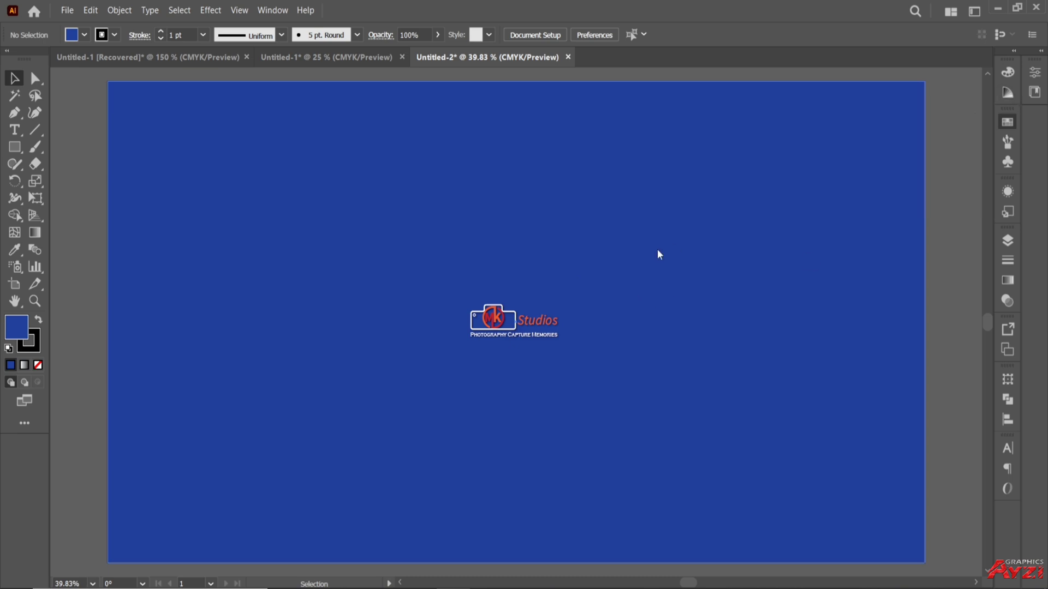
Step: Enlarge the pasted logo proportionally to about 957 px wide and 383 px high and centre it horizontally on the artboard
{"action": "left_click", "coordinate": [554, 321]}
{"action": "left_click_drag", "start_coordinate": [564, 304], "coordinate": [822, 196]}
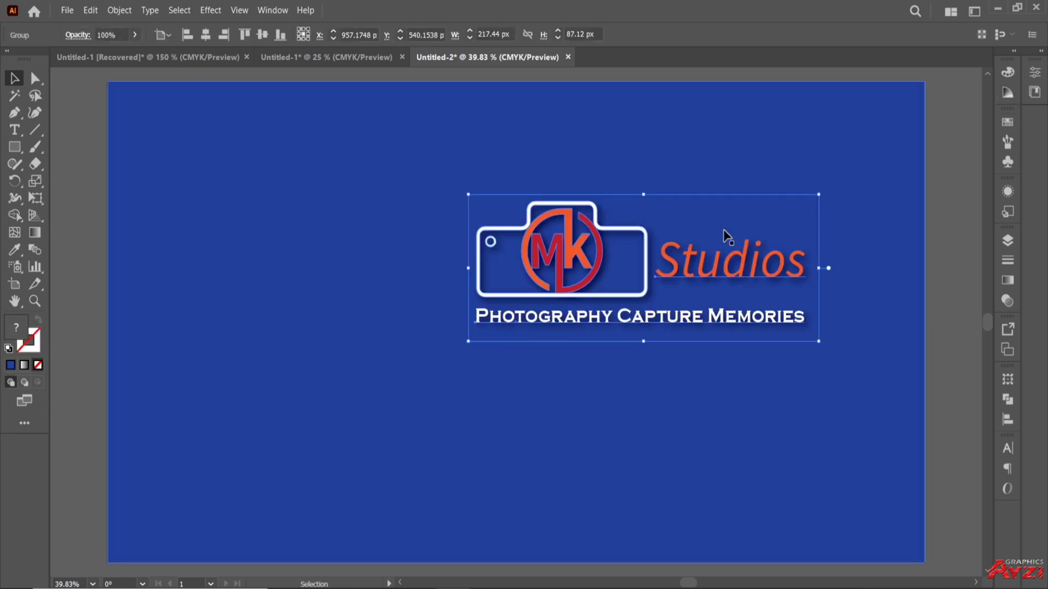
{"action": "left_click_drag", "start_coordinate": [633, 300], "coordinate": [504, 355]}
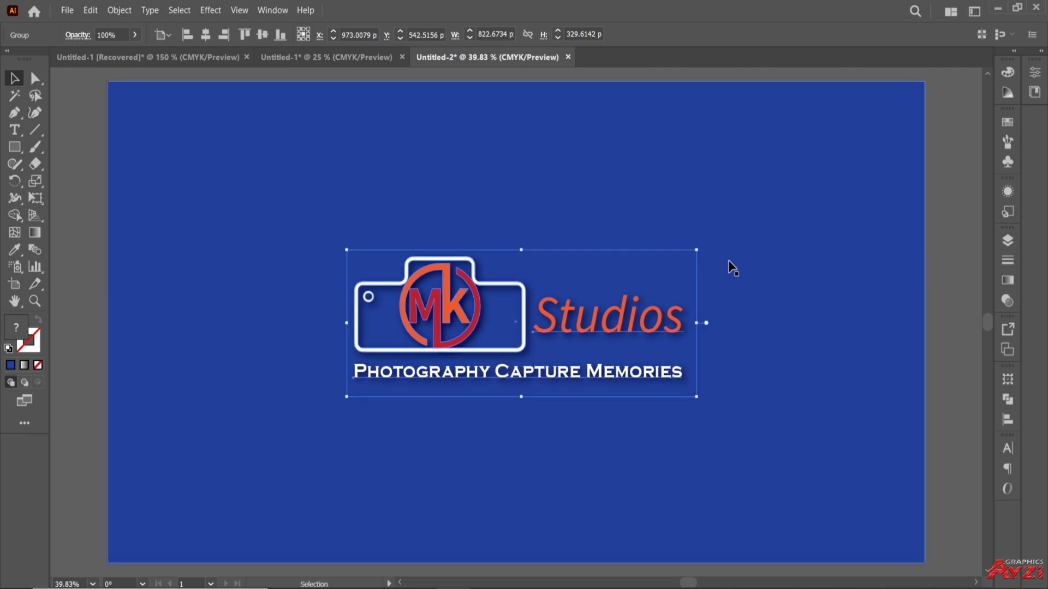
{"action": "left_click_drag", "start_coordinate": [696, 251], "coordinate": [753, 227]}
{"action": "left_click_drag", "start_coordinate": [553, 341], "coordinate": [512, 365]}
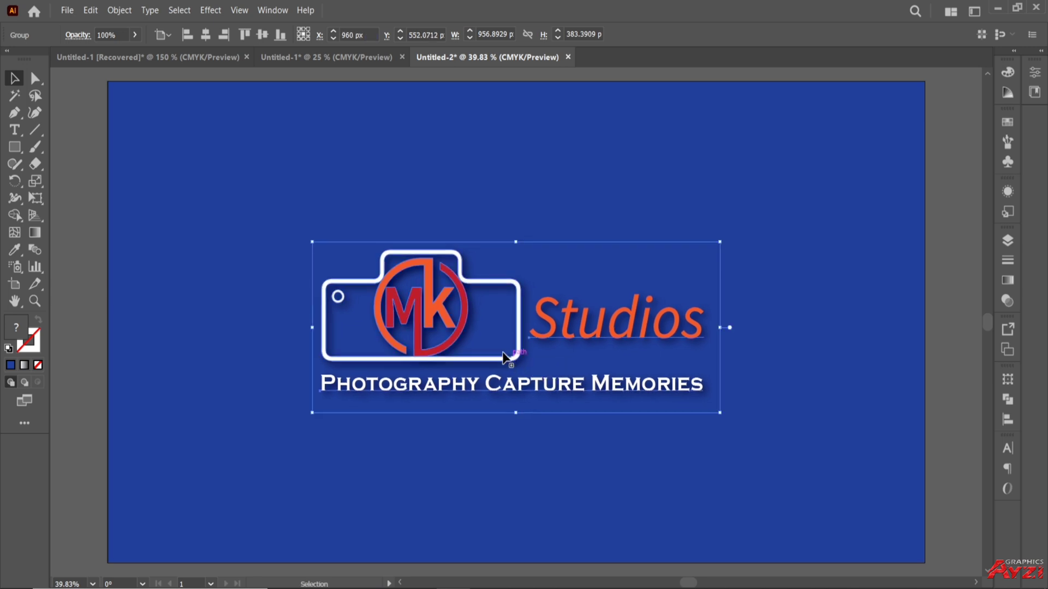
Step: Lock the dark blue background rectangle
{"action": "left_click", "coordinate": [109, 113]}
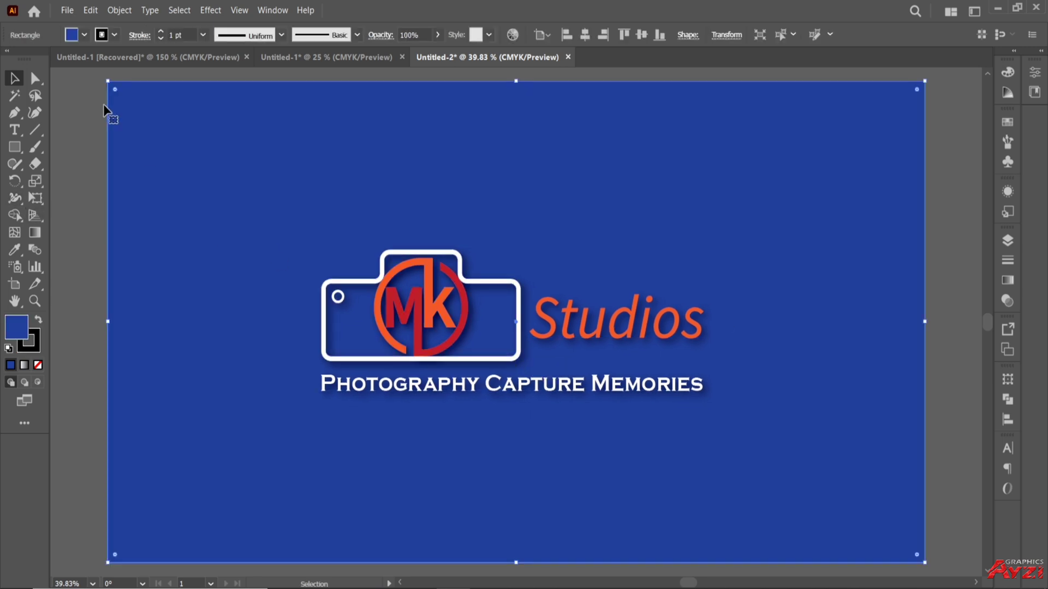
{"action": "left_click", "coordinate": [119, 10]}
{"action": "mouse_move", "coordinate": [169, 112]}
{"action": "left_click", "coordinate": [311, 112]}
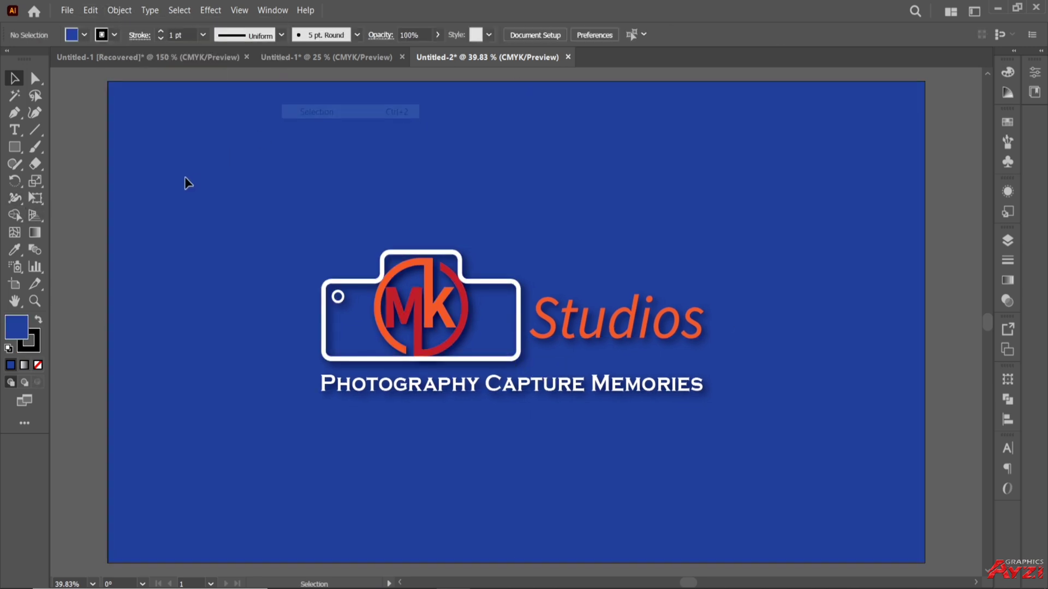
Step: Draw a very flat ellipse as wide as the tagline below it, and remove its stroke
{"action": "left_click", "coordinate": [15, 147]}
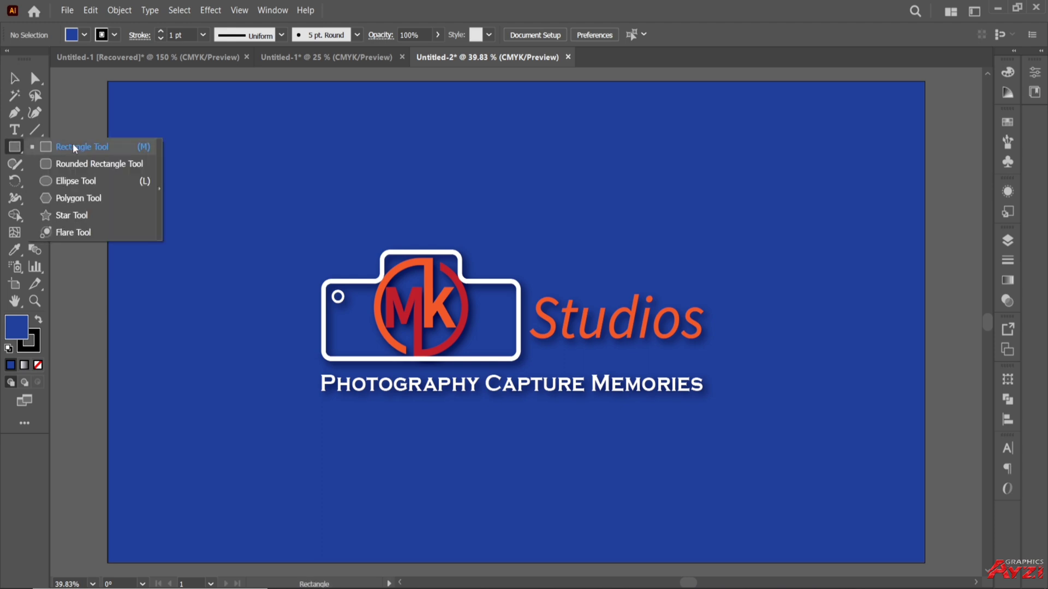
{"action": "left_click", "coordinate": [60, 181]}
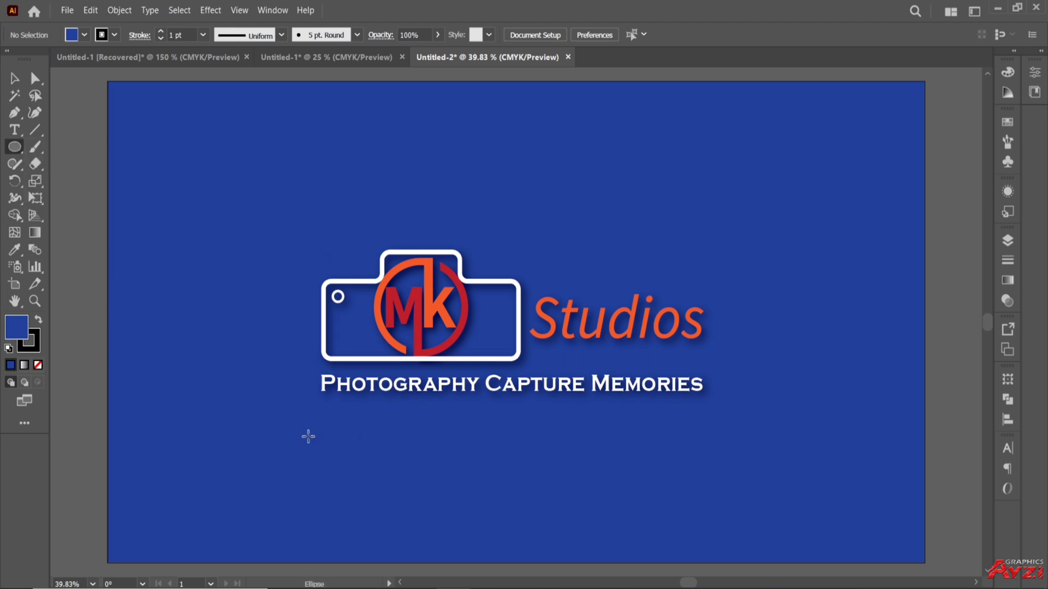
{"action": "left_click_drag", "start_coordinate": [322, 441], "coordinate": [703, 454]}
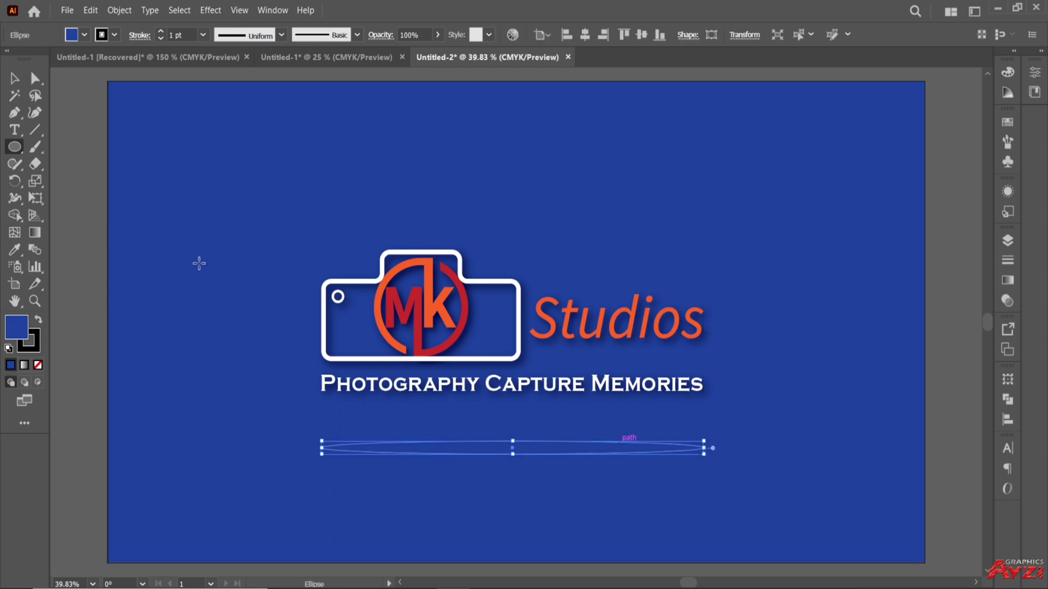
{"action": "left_click", "coordinate": [40, 349]}
{"action": "left_click", "coordinate": [37, 364]}
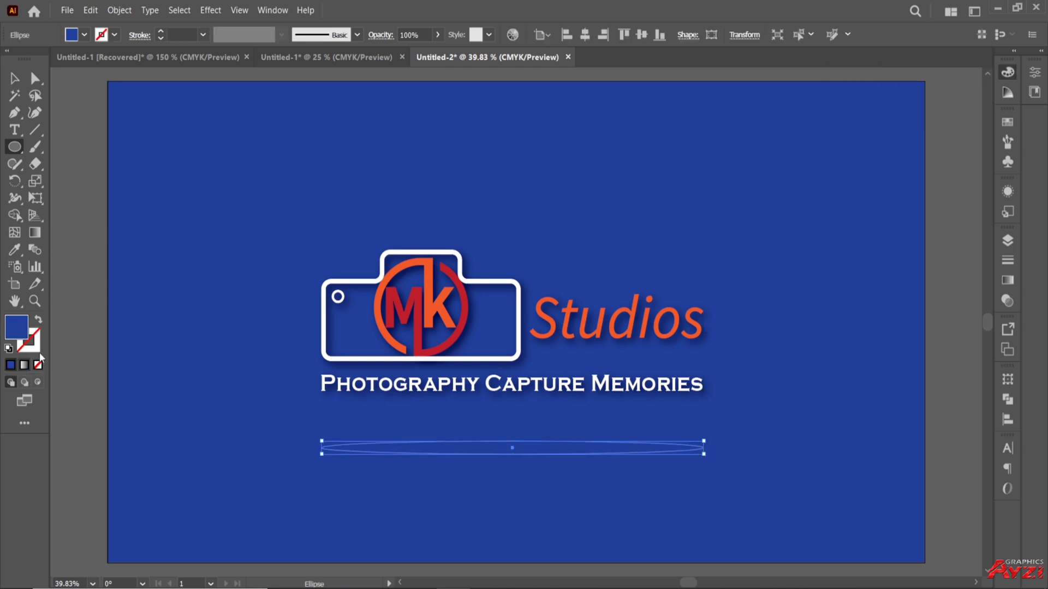
Step: Fill the flat ellipse with a white-to-black linear gradient at a 90° angle
{"action": "left_click", "coordinate": [24, 365]}
{"action": "left_click", "coordinate": [15, 78]}
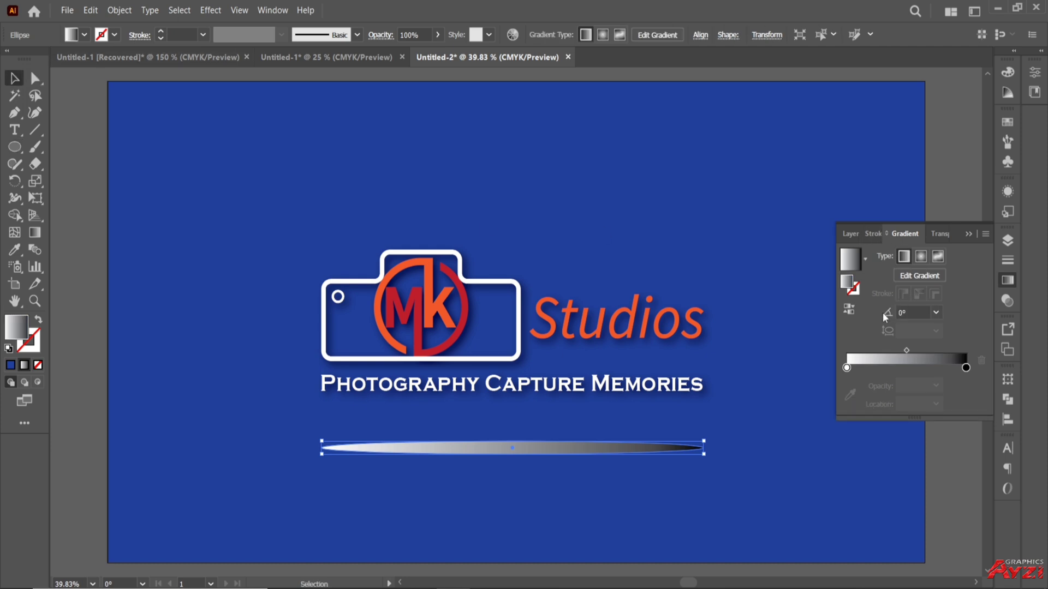
{"action": "left_click", "coordinate": [937, 309]}
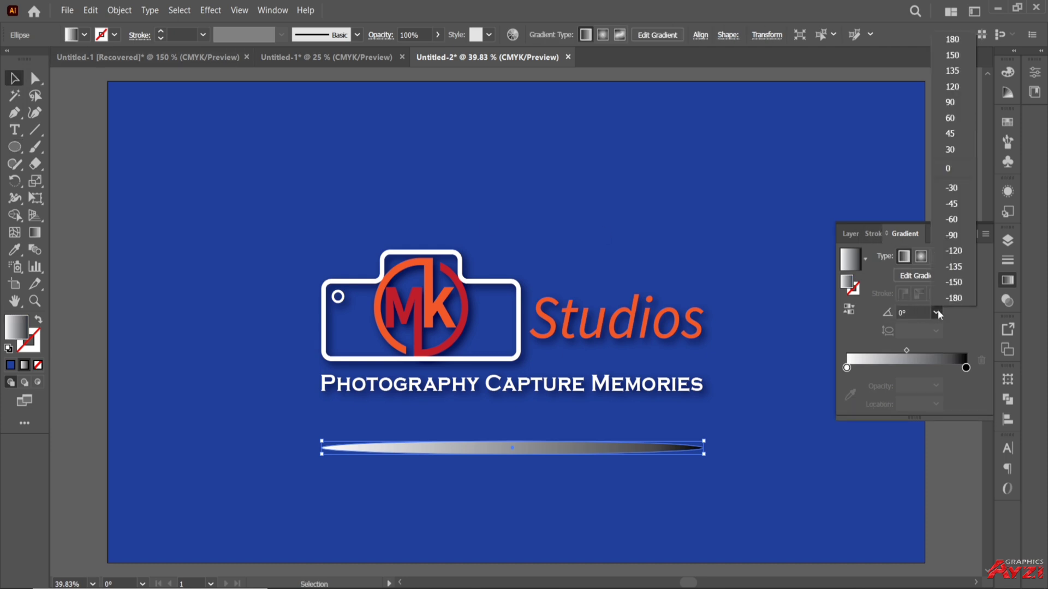
{"action": "left_click", "coordinate": [950, 103]}
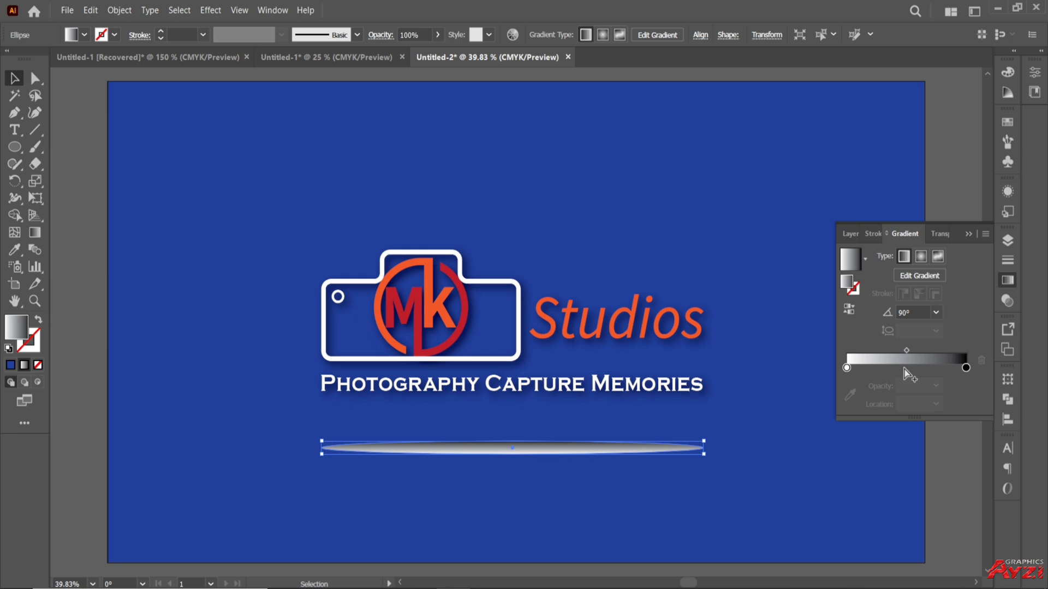
Step: Set the gradient's white stop to 50%, duplicate the black stop at 0%, and pull both midpoints toward the white centre
{"action": "left_click_drag", "start_coordinate": [849, 368], "coordinate": [899, 370]}
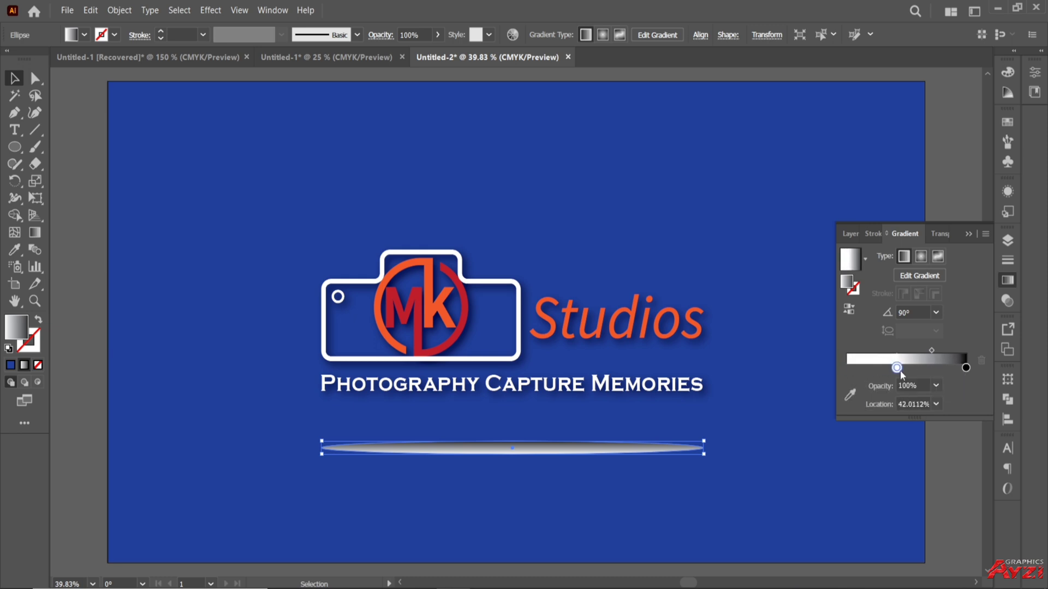
{"action": "left_click", "coordinate": [913, 404]}
{"action": "type", "text": "50"}
{"action": "key", "text": "Return"}
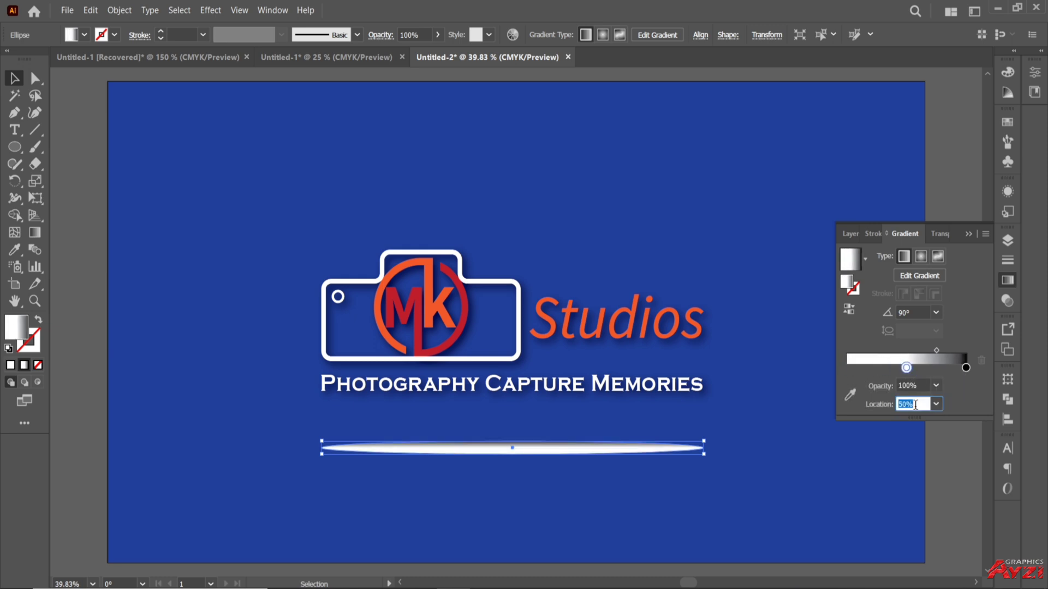
{"action": "left_click_drag", "start_coordinate": [965, 368], "coordinate": [845, 369]}
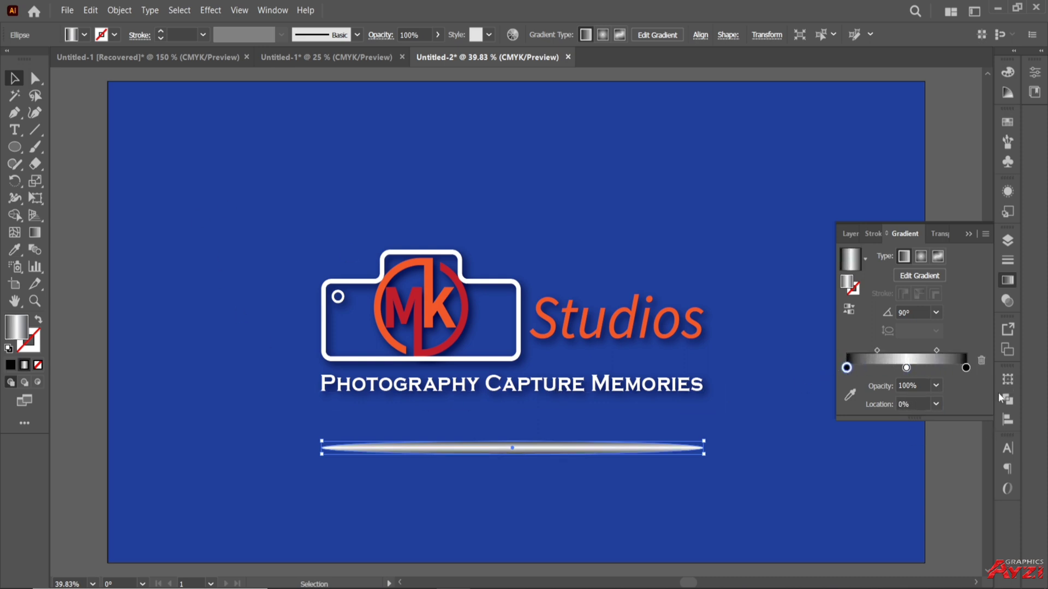
{"action": "left_click_drag", "start_coordinate": [936, 350], "coordinate": [887, 350]}
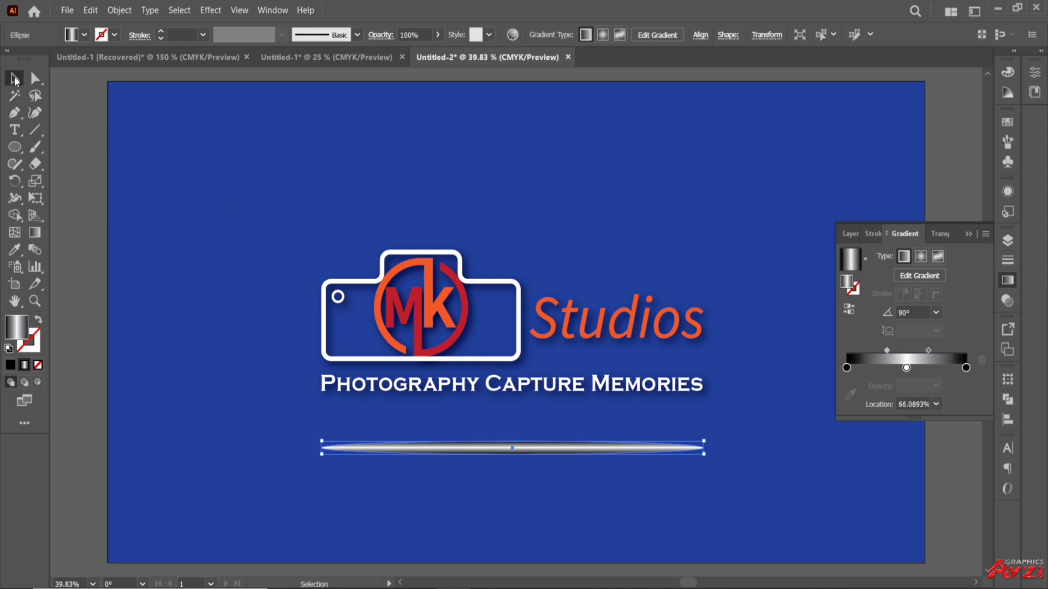
Step: Set the gradient ellipse's blending mode to Multiply and deselect it
{"action": "left_click", "coordinate": [1009, 300]}
{"action": "left_click", "coordinate": [896, 255]}
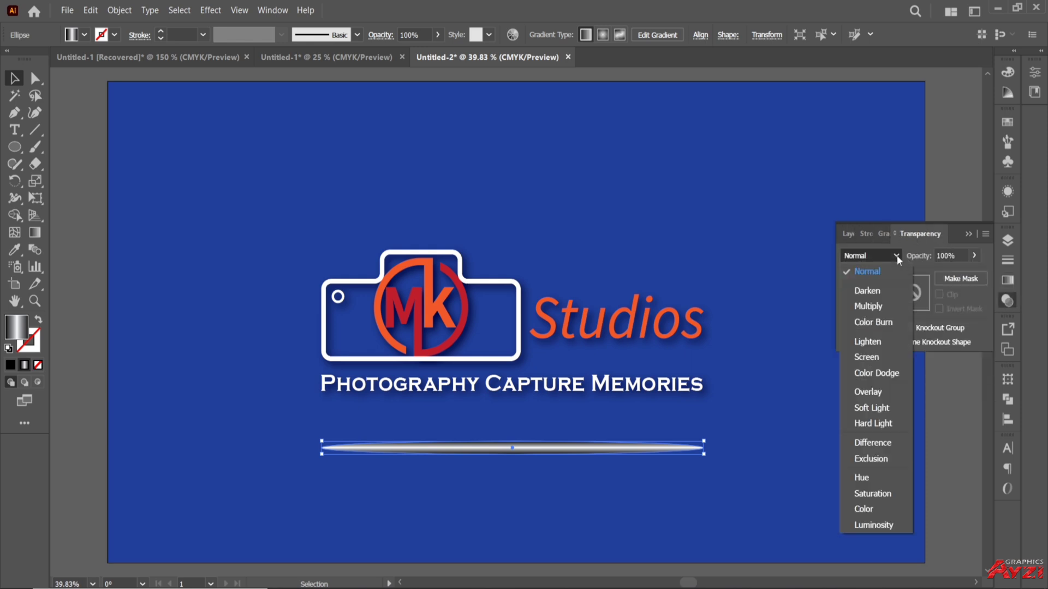
{"action": "left_click", "coordinate": [880, 307]}
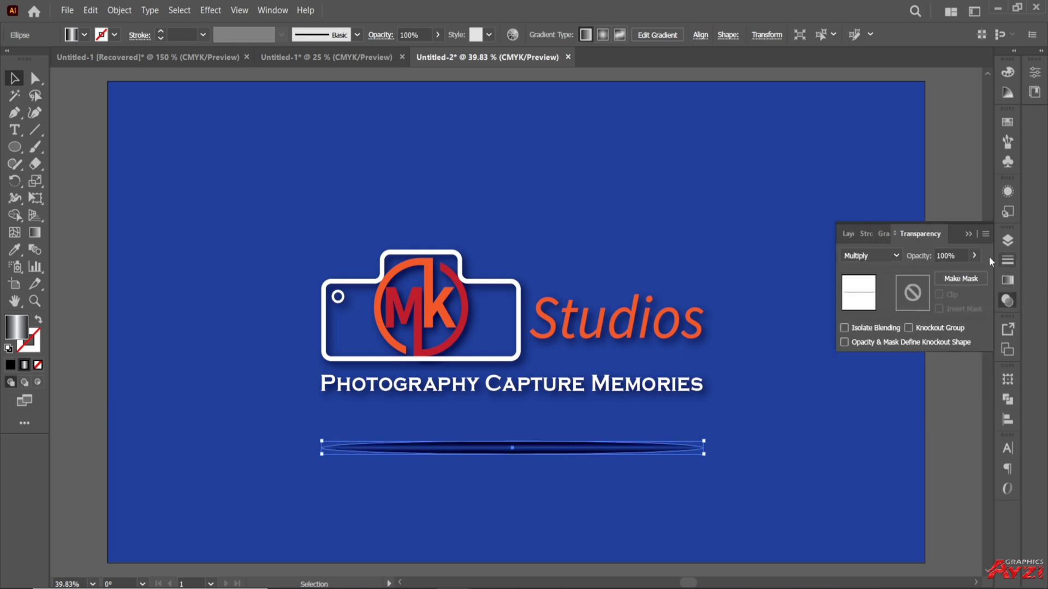
{"action": "left_click", "coordinate": [967, 234]}
{"action": "left_click", "coordinate": [944, 262]}
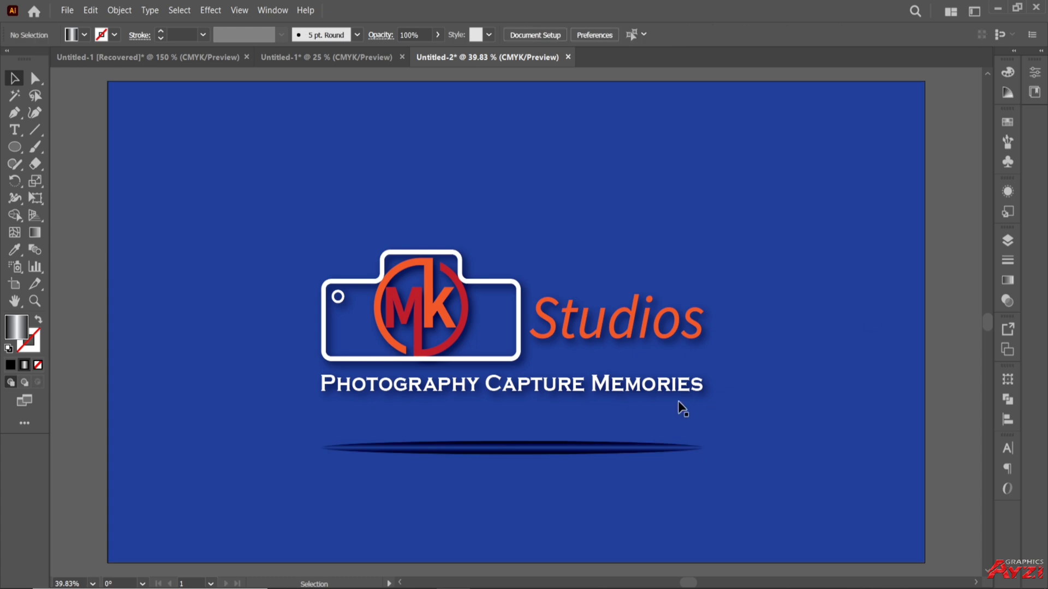
Step: Adjust the gradient ellipse's height and widen it symmetrically so it extends past both ends of the tagline
{"action": "left_click", "coordinate": [526, 452]}
{"action": "scroll", "coordinate": [517, 448], "scroll_direction": "up", "scroll_amount": 3}
{"action": "left_click_drag", "start_coordinate": [507, 431], "coordinate": [508, 437]}
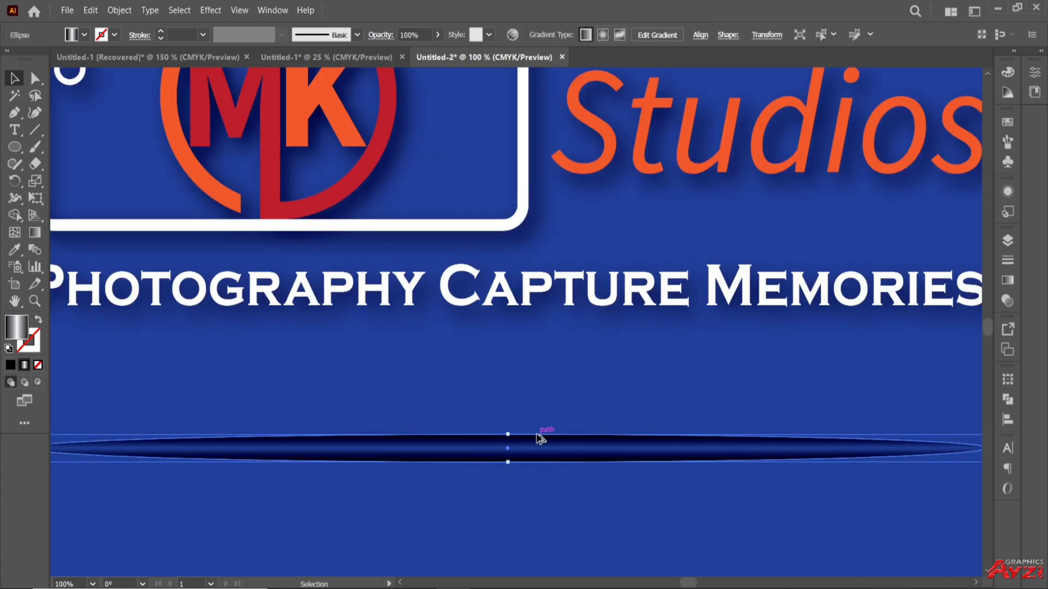
{"action": "scroll", "coordinate": [540, 433], "scroll_direction": "down", "scroll_amount": 2}
{"action": "left_click_drag", "start_coordinate": [766, 442], "coordinate": [866, 437]}
{"action": "scroll", "coordinate": [791, 439], "scroll_direction": "down", "scroll_amount": 4}
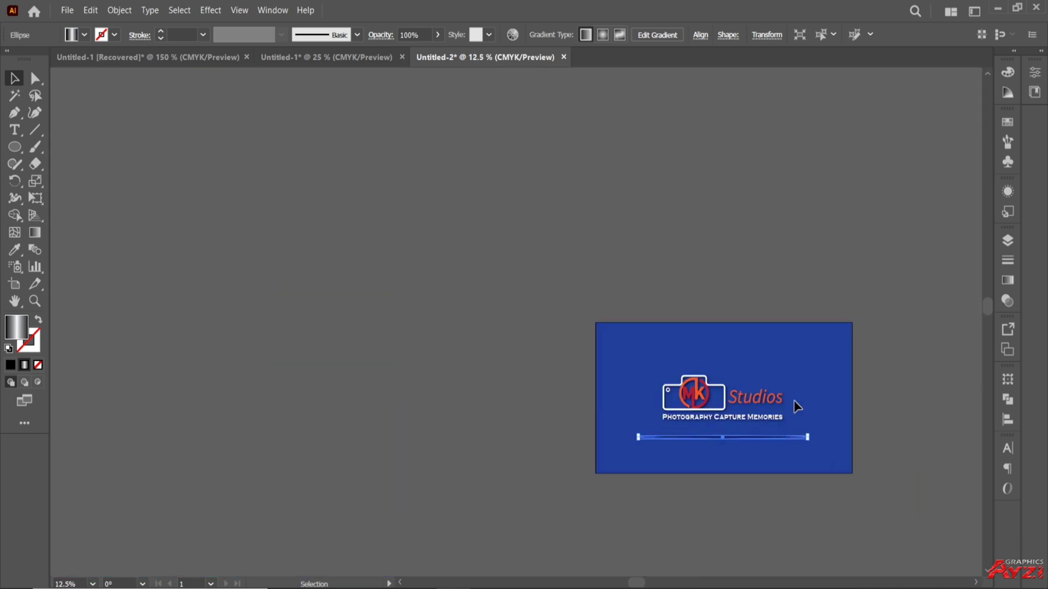
{"action": "scroll", "coordinate": [716, 365], "scroll_direction": "up", "scroll_amount": 2}
{"action": "scroll", "coordinate": [637, 323], "scroll_direction": "up", "scroll_amount": 1}
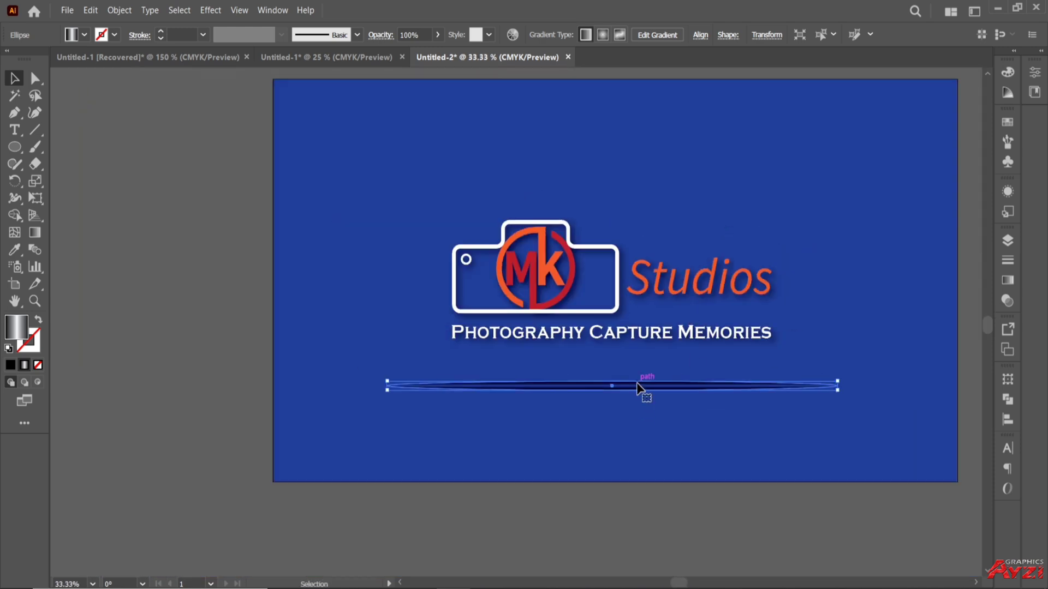
Step: Make the gradient ellipse slightly taller and move it up close beneath the tagline
{"action": "scroll", "coordinate": [638, 387], "scroll_direction": "up", "scroll_amount": 2}
{"action": "left_click_drag", "start_coordinate": [609, 381], "coordinate": [610, 374]}
{"action": "scroll", "coordinate": [587, 386], "scroll_direction": "down", "scroll_amount": 1}
{"action": "left_click_drag", "start_coordinate": [717, 374], "coordinate": [670, 386]}
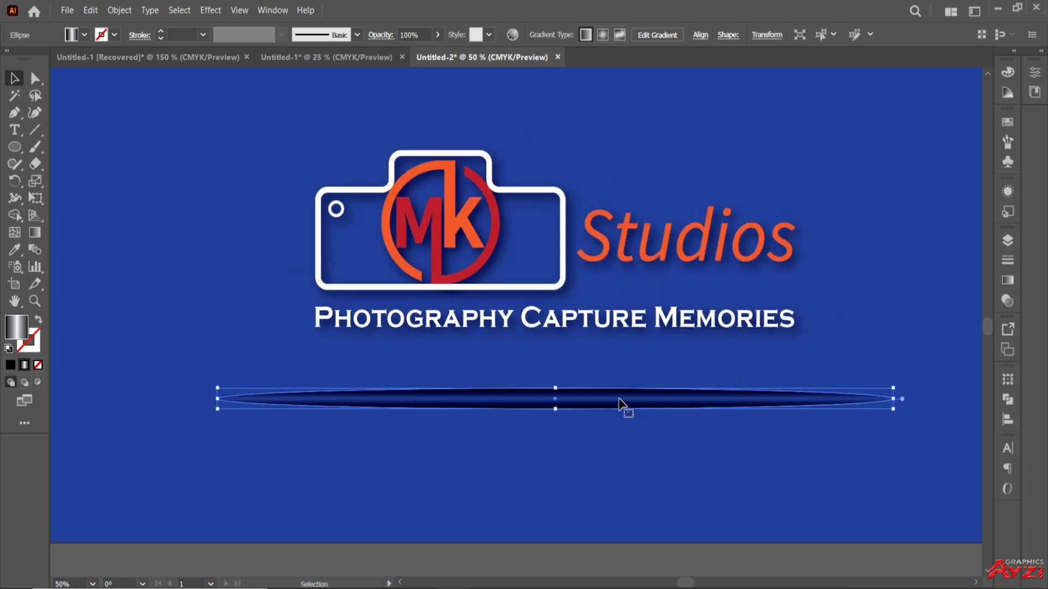
{"action": "key", "text": "shift+Up"}
{"action": "key", "text": "shift+Up"}
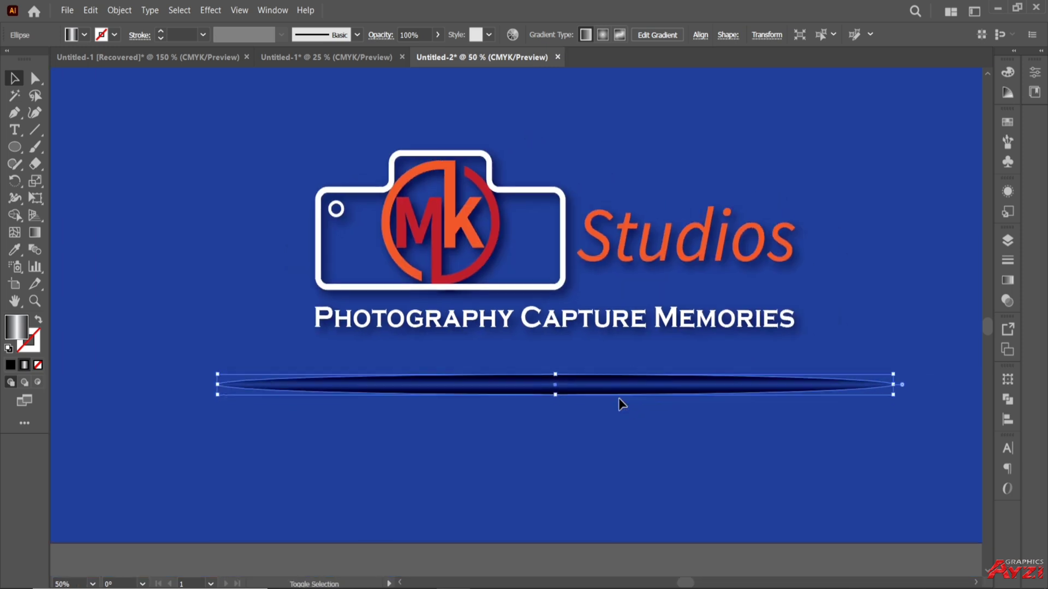
{"action": "key", "text": "shift+Up"}
{"action": "key", "text": "shift+Up"}
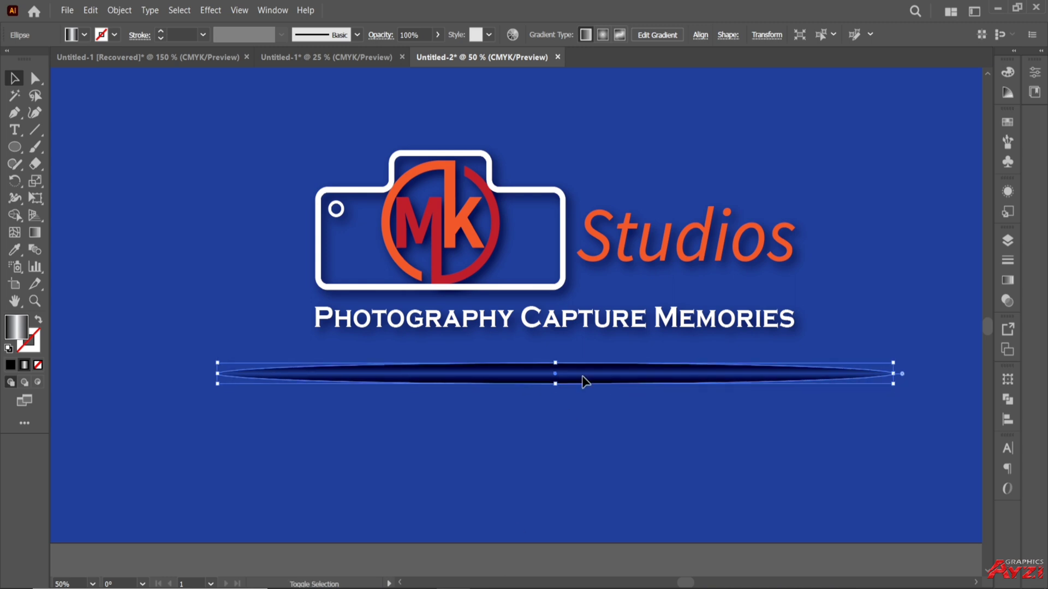
Step: Group the logo with the gradient ellipse and scale the group up proportionally to about 1363 x 469 px
{"action": "left_click", "coordinate": [601, 320], "text": "shift"}
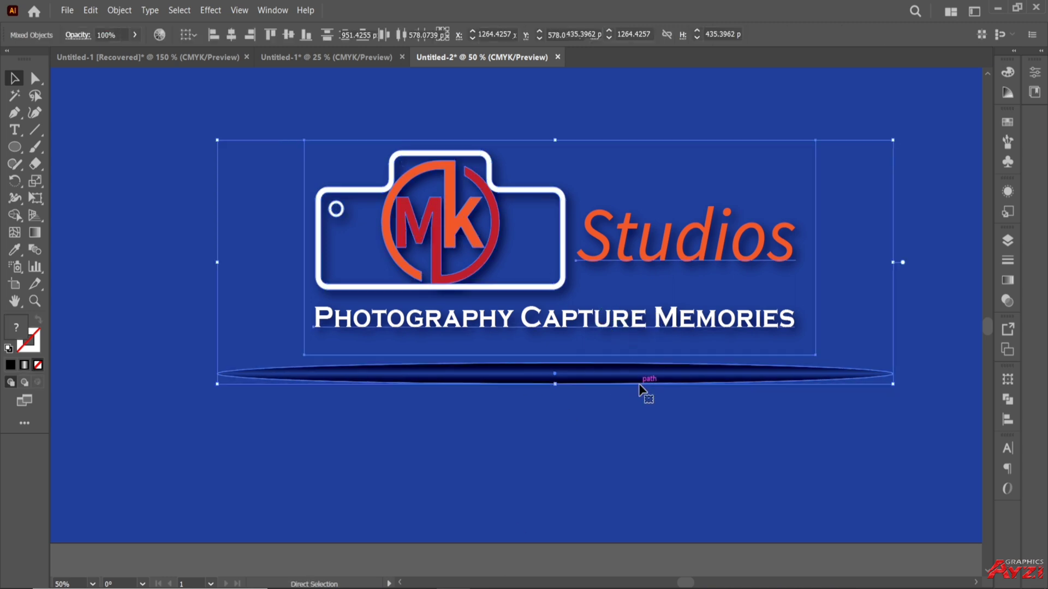
{"action": "key", "text": "ctrl+g"}
{"action": "key", "text": "ctrl+minus"}
{"action": "key", "text": "ctrl+minus"}
{"action": "left_click_drag", "start_coordinate": [679, 317], "coordinate": [617, 316]}
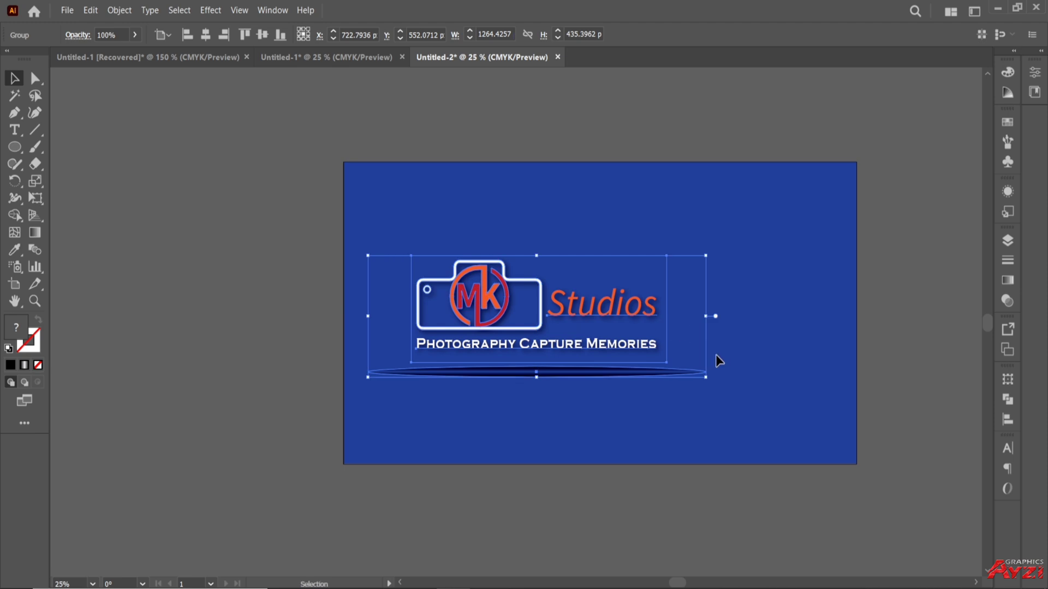
{"action": "left_click_drag", "start_coordinate": [705, 378], "coordinate": [733, 402]}
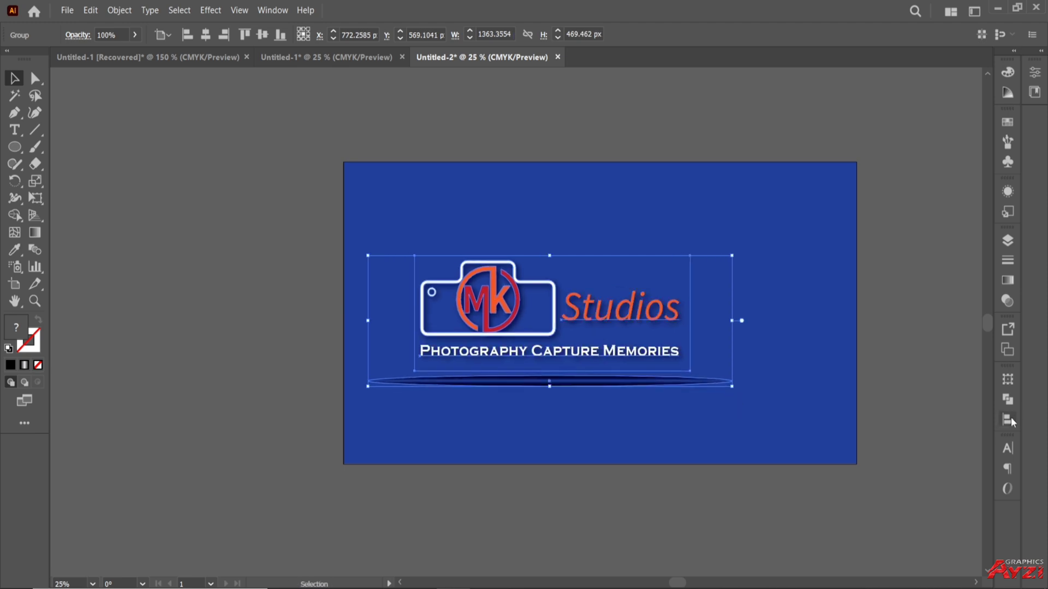
Step: Center the group horizontally and vertically on the artboard and deselect it
{"action": "left_click", "coordinate": [867, 411]}
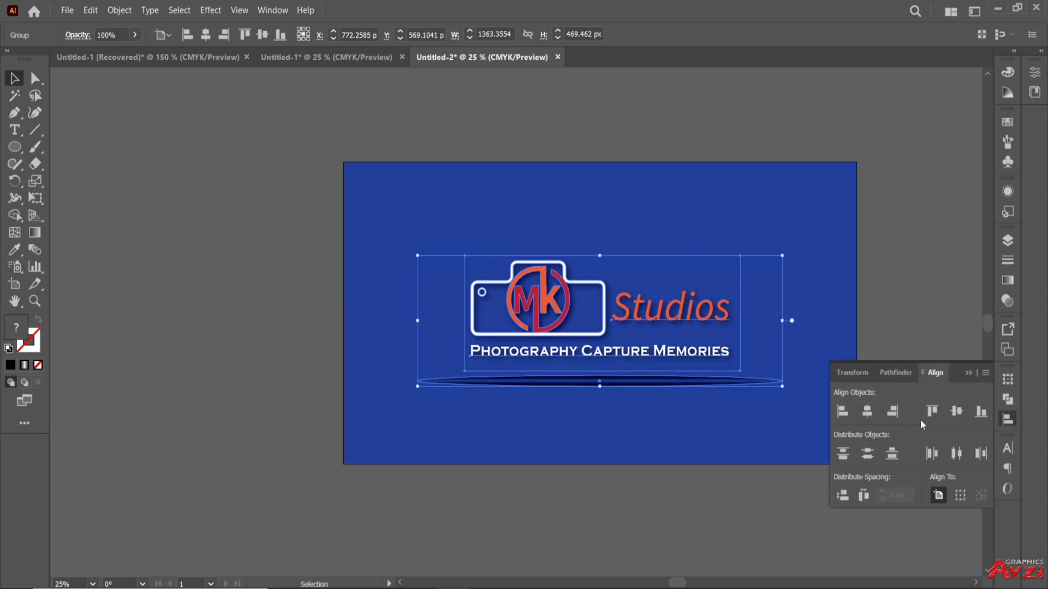
{"action": "left_click", "coordinate": [955, 413]}
{"action": "left_click", "coordinate": [969, 372]}
{"action": "left_click", "coordinate": [941, 286]}
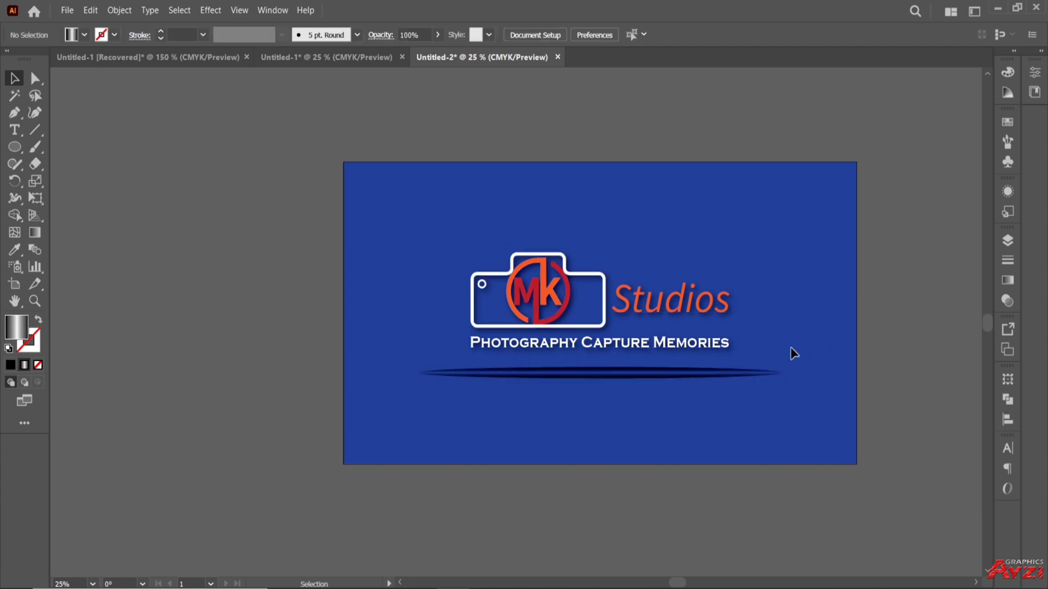
Step: Ungroup the logo and the gradient ellipse
{"action": "scroll", "coordinate": [770, 348], "scroll_direction": "up", "scroll_amount": 1}
{"action": "left_click_drag", "start_coordinate": [745, 323], "coordinate": [742, 323]}
{"action": "key", "text": "space"}
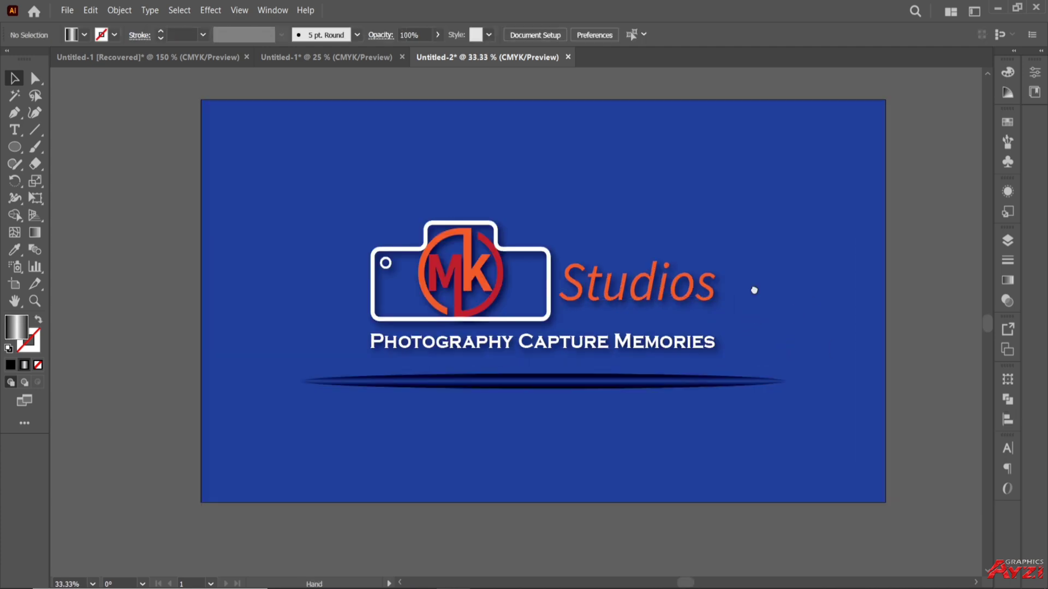
{"action": "left_click_drag", "start_coordinate": [754, 288], "coordinate": [734, 285]}
{"action": "left_click", "coordinate": [575, 378]}
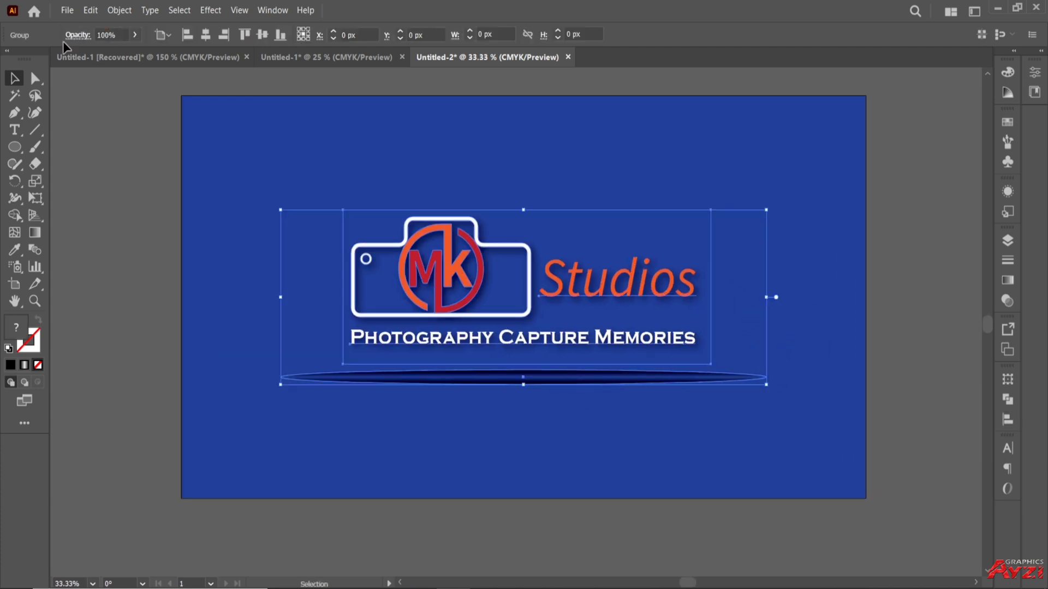
{"action": "left_click", "coordinate": [119, 10]}
{"action": "left_click", "coordinate": [143, 99]}
Step: Center the gradient ellipse horizontally under the logo, using the logo as the key object, and deselect both
{"action": "left_click", "coordinate": [435, 297]}
{"action": "left_click", "coordinate": [444, 377], "text": "shift"}
{"action": "left_click", "coordinate": [458, 314]}
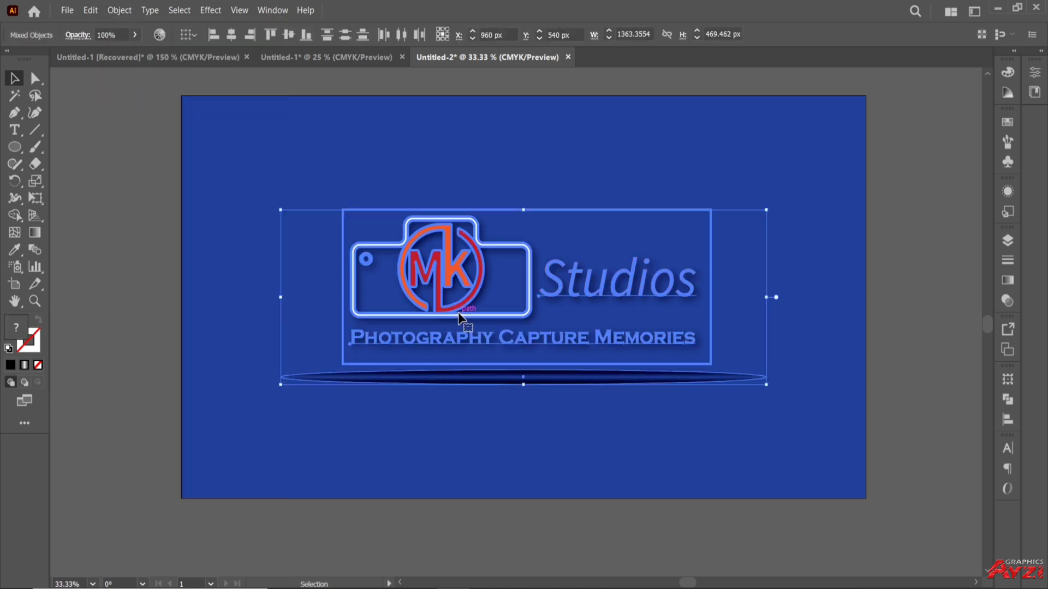
{"action": "left_click", "coordinate": [1007, 419]}
{"action": "left_click", "coordinate": [867, 411]}
{"action": "left_click", "coordinate": [969, 373]}
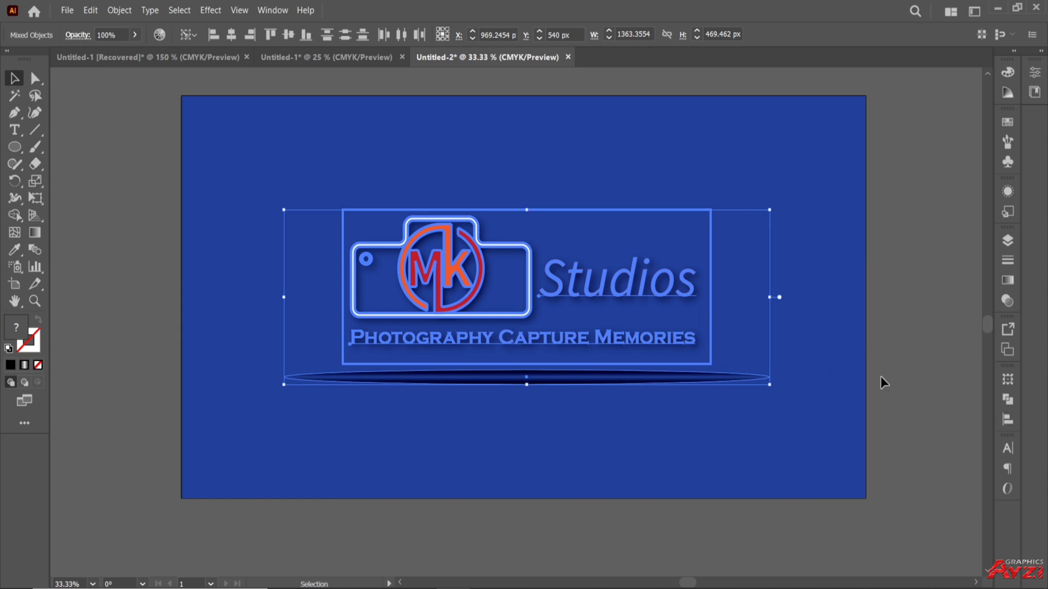
{"action": "left_click", "coordinate": [808, 376]}
Step: Group the ellipse and logo again, center the group horizontally on the artboard, and deselect it
{"action": "left_click", "coordinate": [685, 373]}
{"action": "left_click", "coordinate": [671, 341], "text": "shift"}
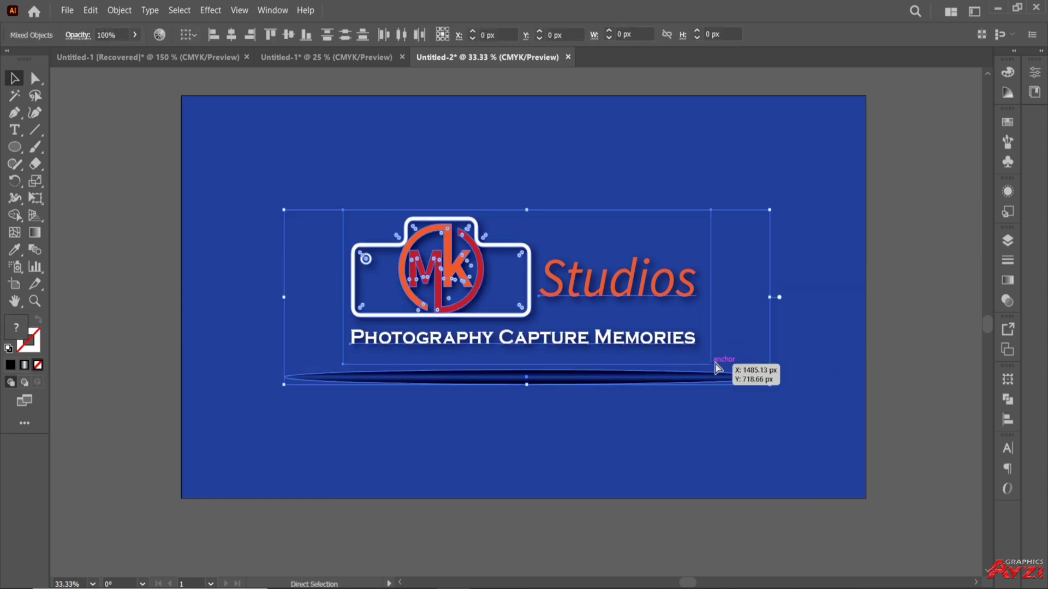
{"action": "key", "text": "ctrl+g"}
{"action": "left_click", "coordinate": [1007, 419]}
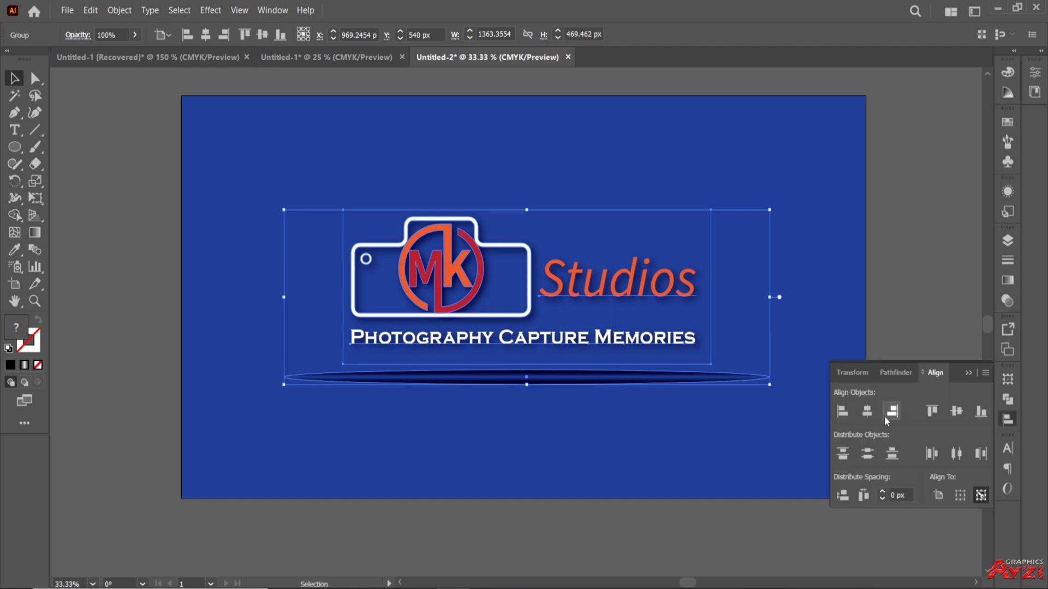
{"action": "left_click", "coordinate": [868, 411]}
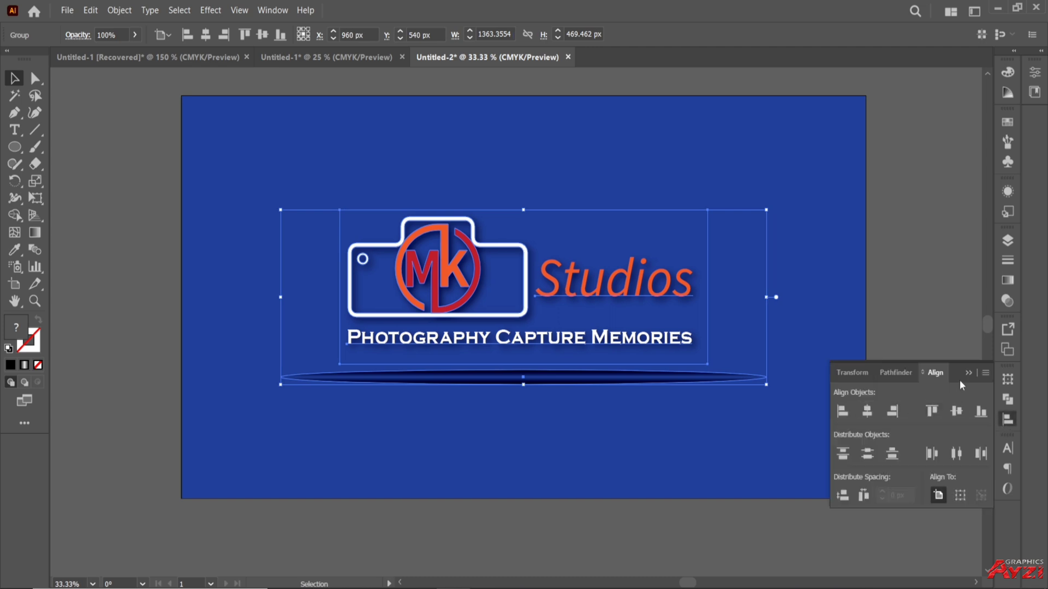
{"action": "left_click", "coordinate": [969, 373]}
{"action": "key", "text": "ctrl+shift+a"}
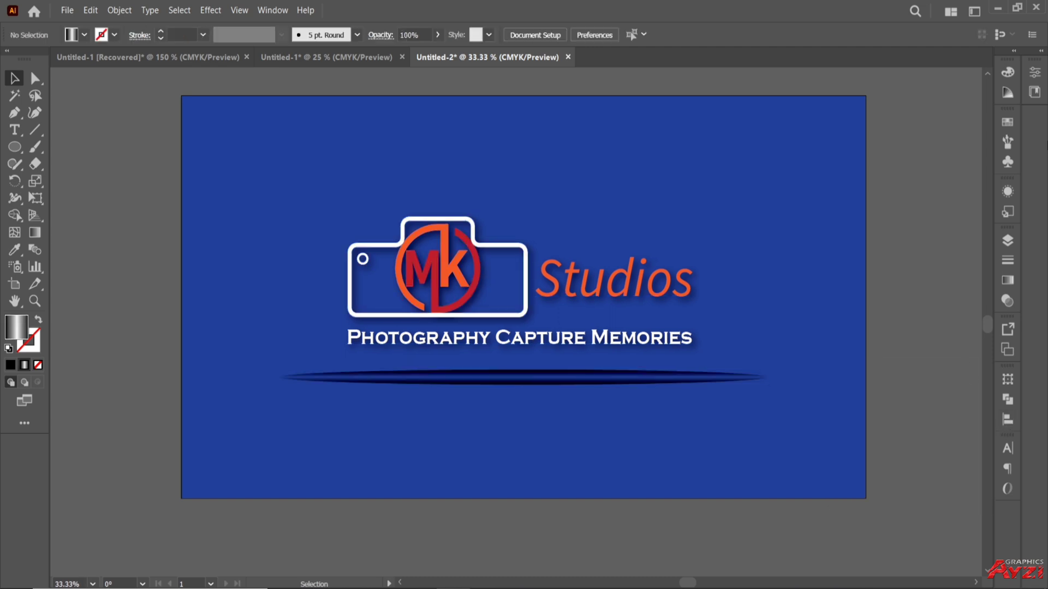